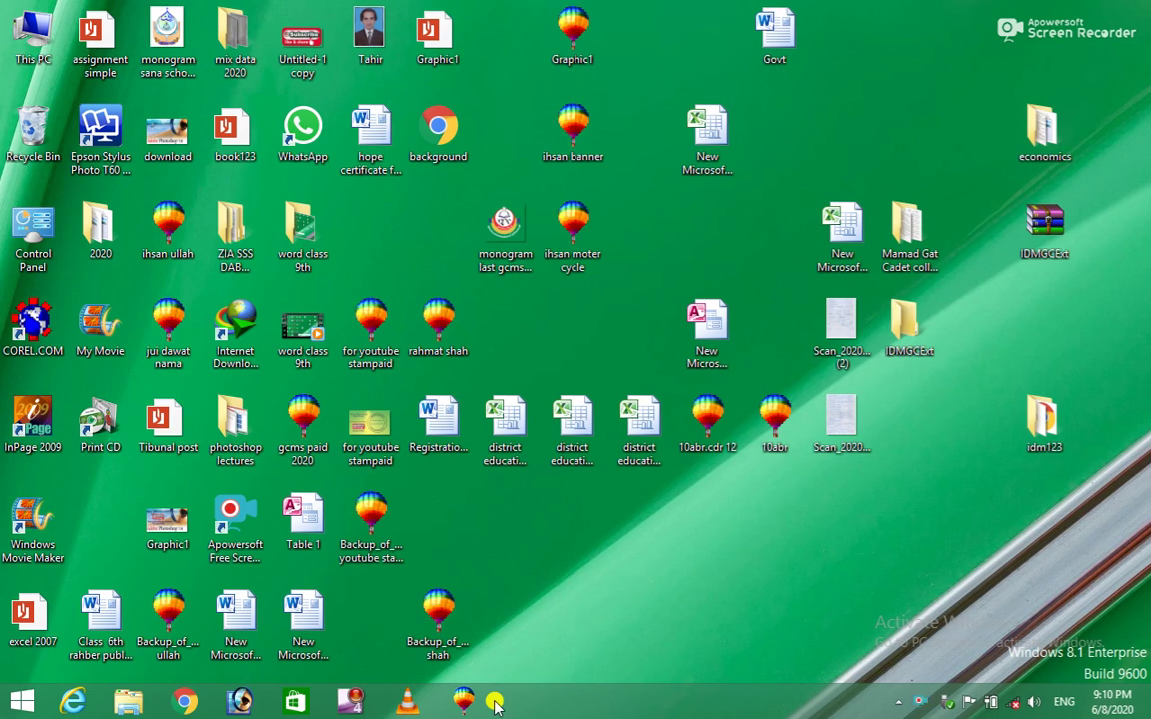
- Launch InPage 2009, dismiss both startup errors, and create a default A4 document, Untitled-1
double_click(40, 424)
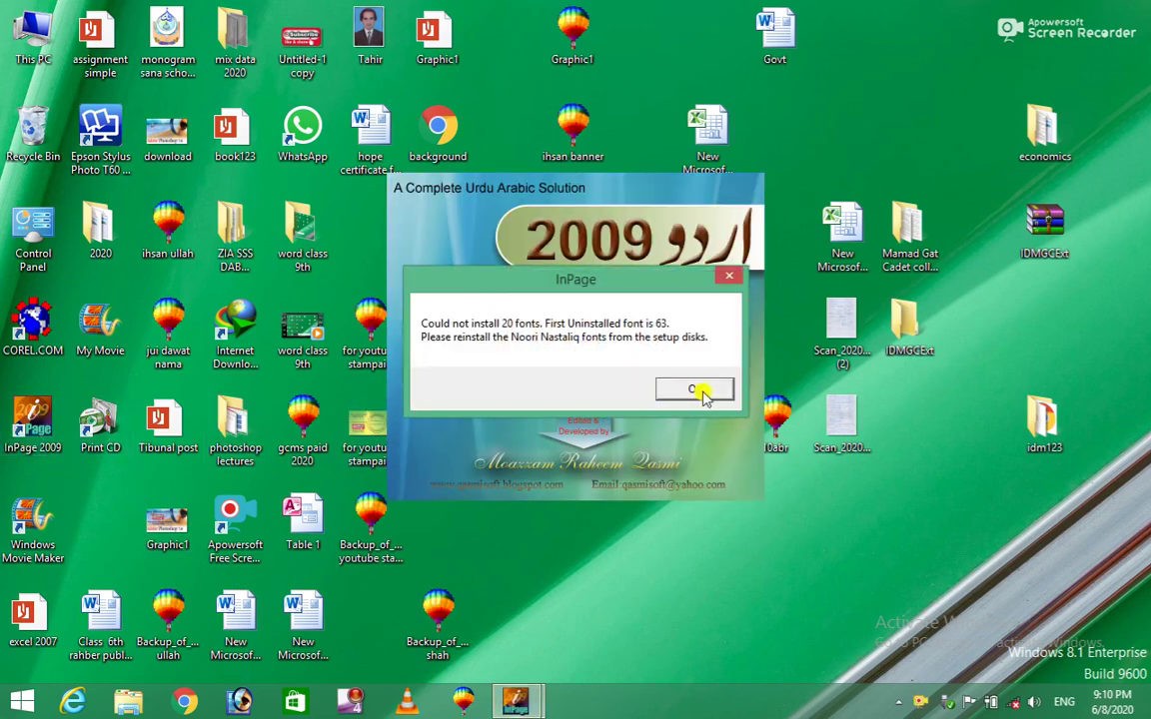
click(696, 389)
click(665, 390)
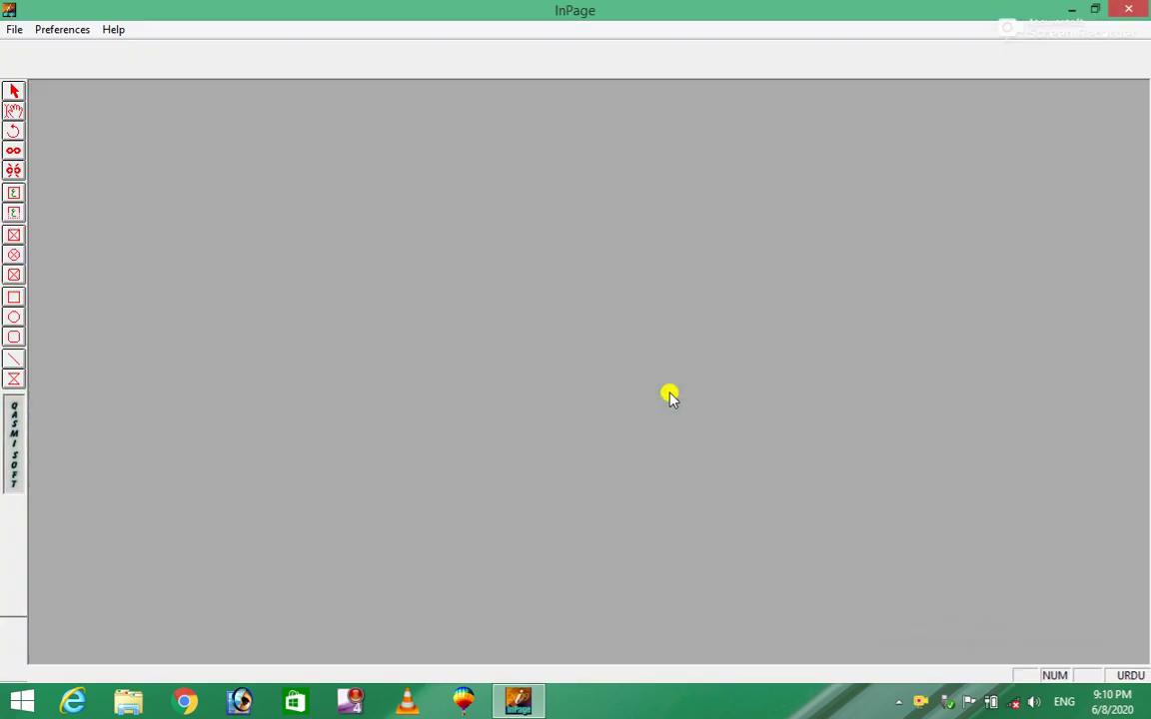
key(ctrl+n)
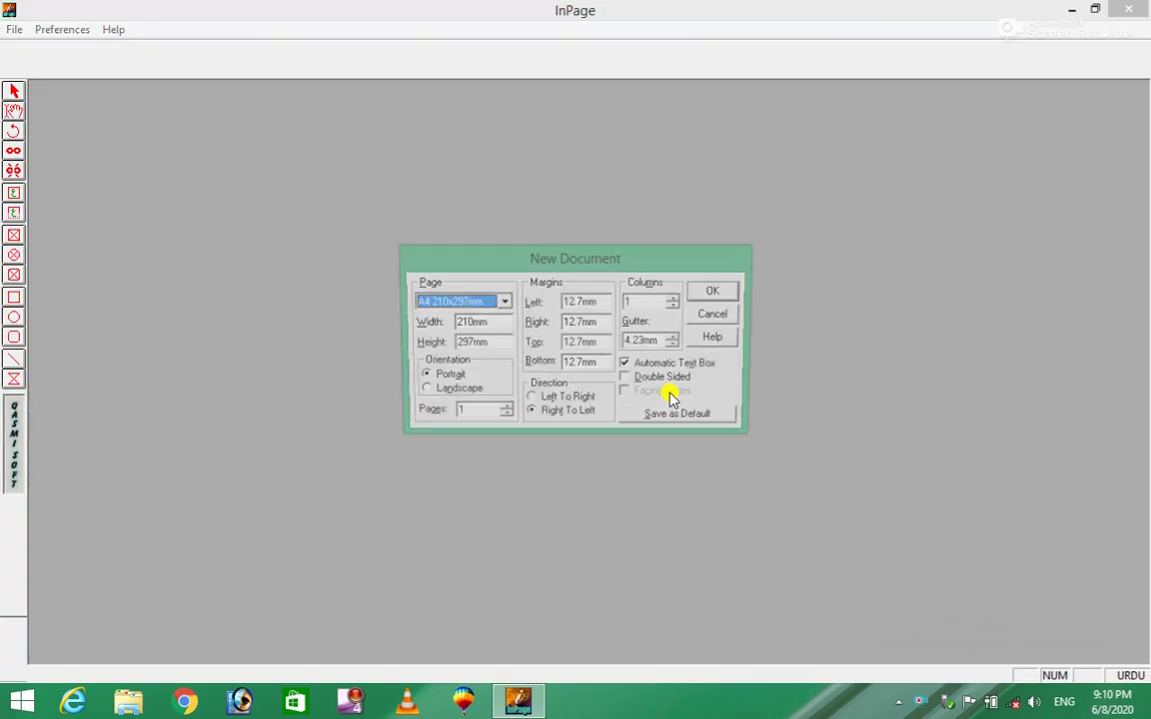
key(Return)
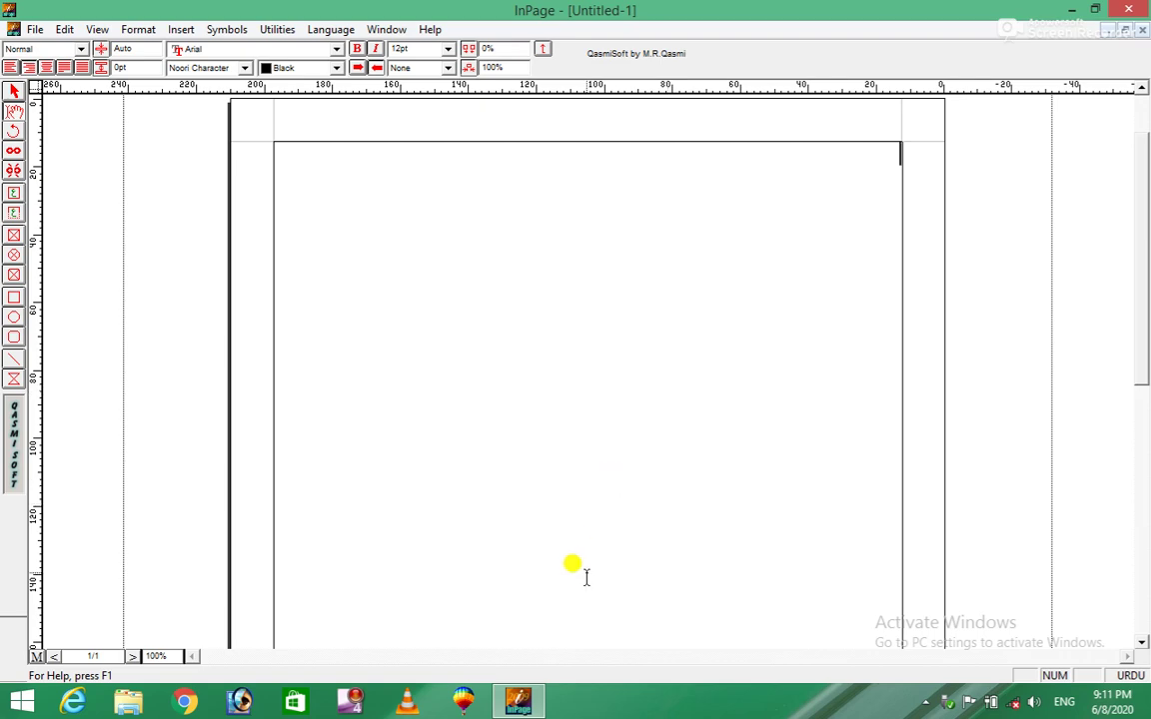
- Start a new CorelDRAW 9 graphic and draw a wide cyan-filled rectangle
click(517, 702)
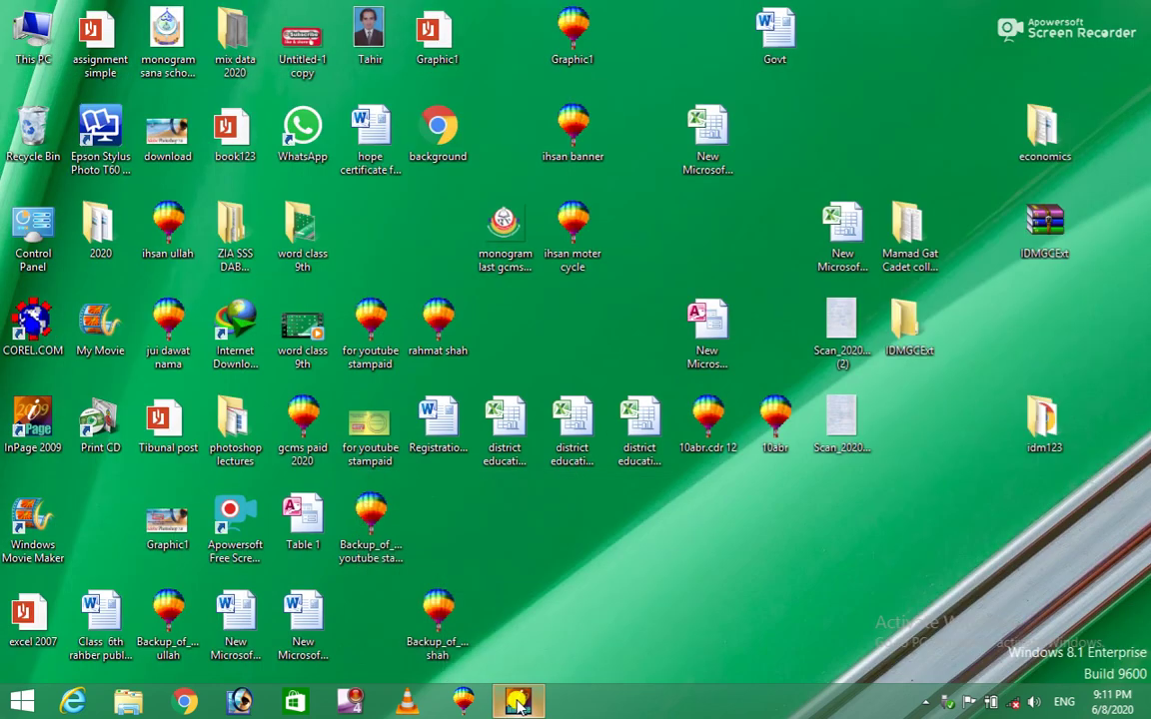
click(463, 702)
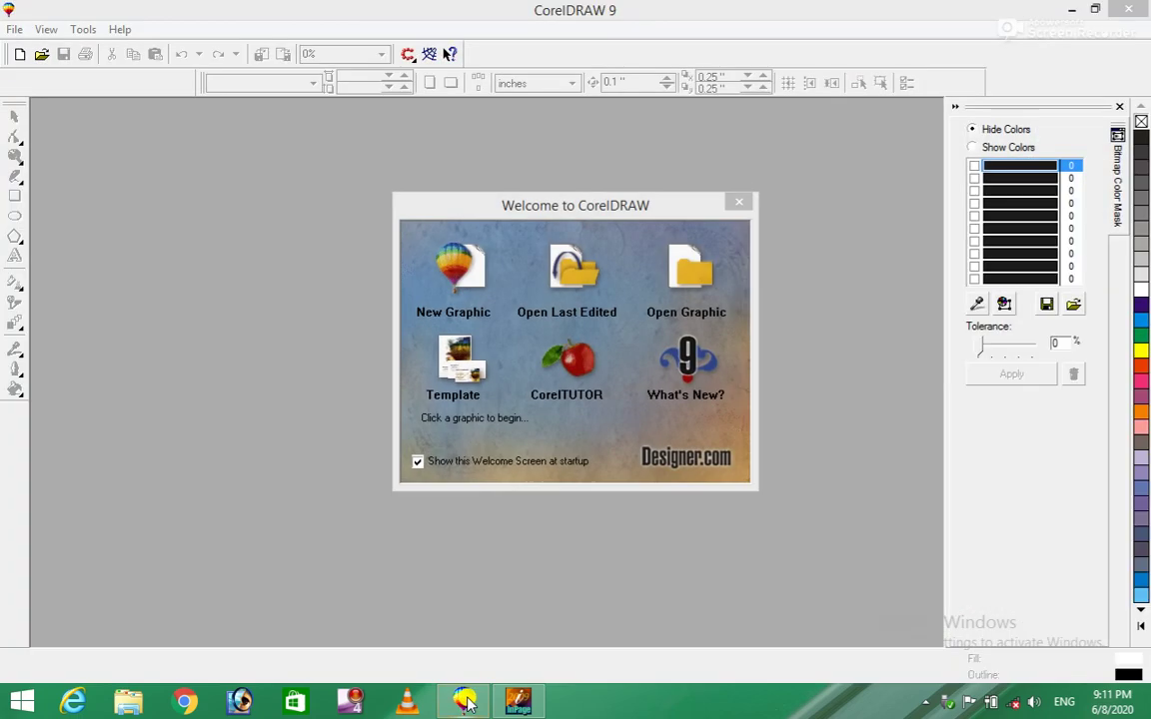
click(441, 275)
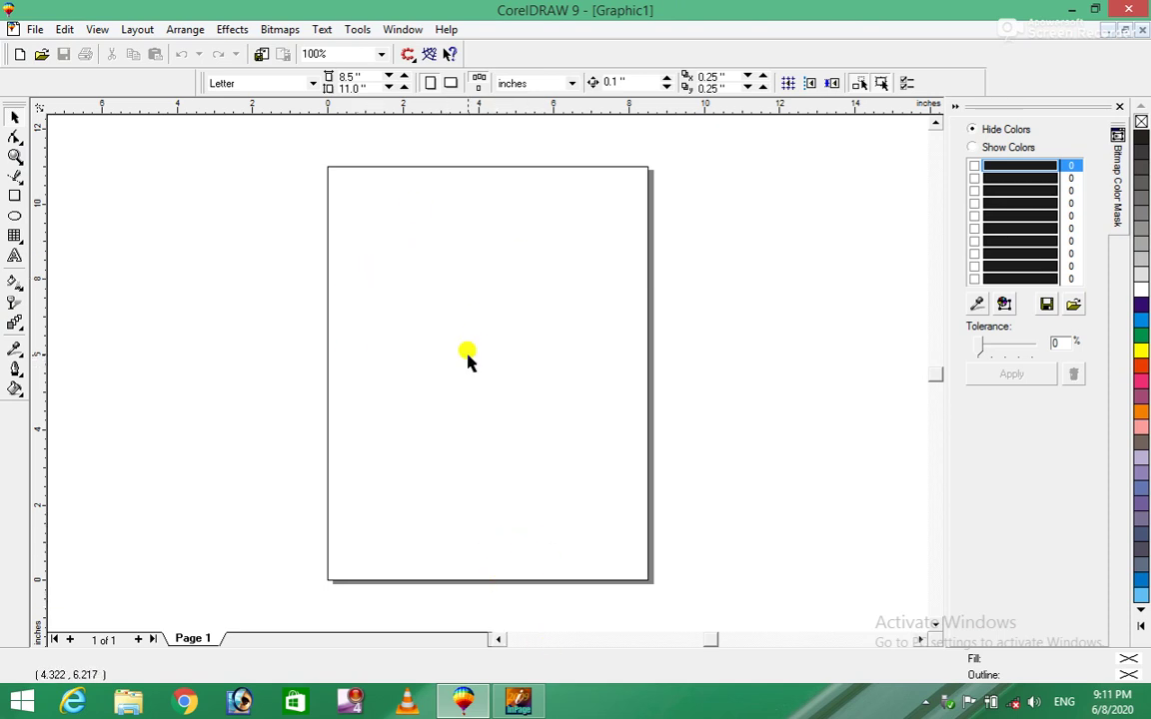
click(15, 196)
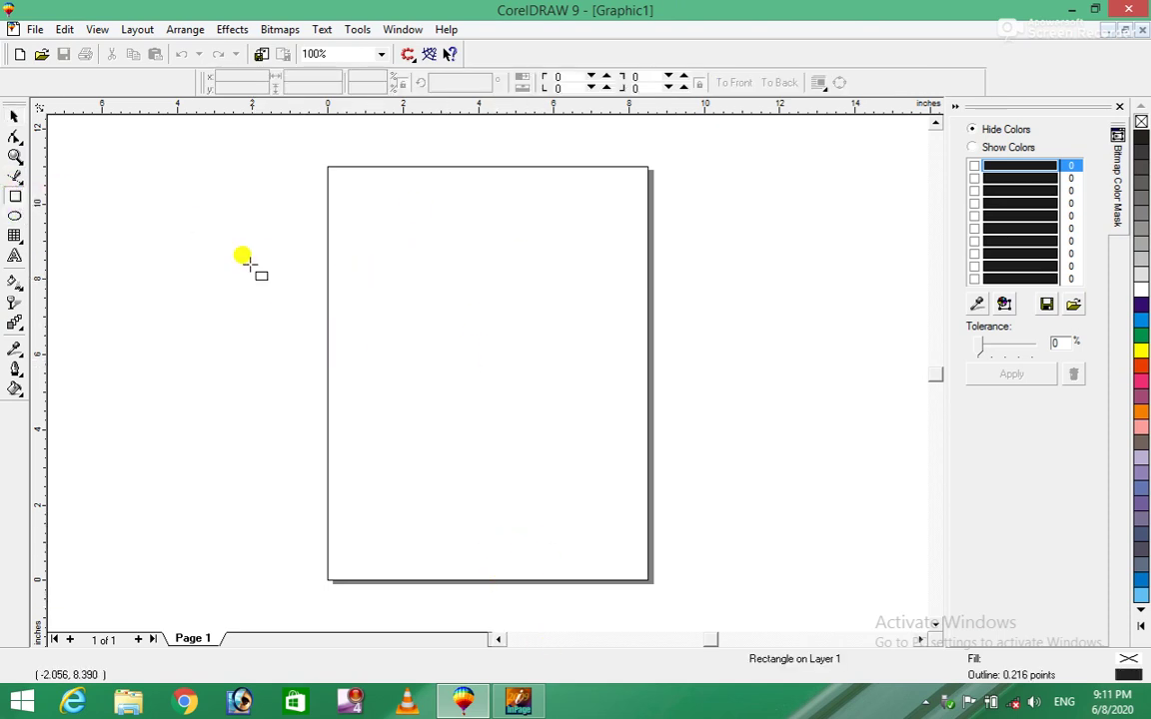
drag(204, 184, 765, 461)
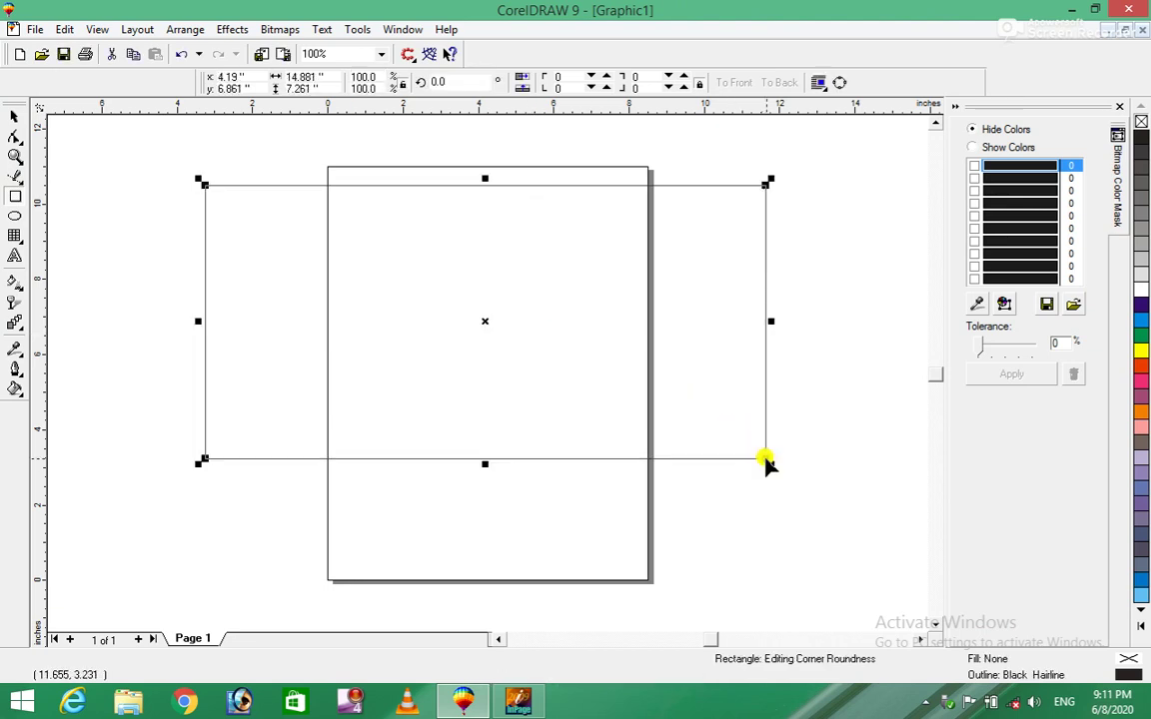
click(1142, 317)
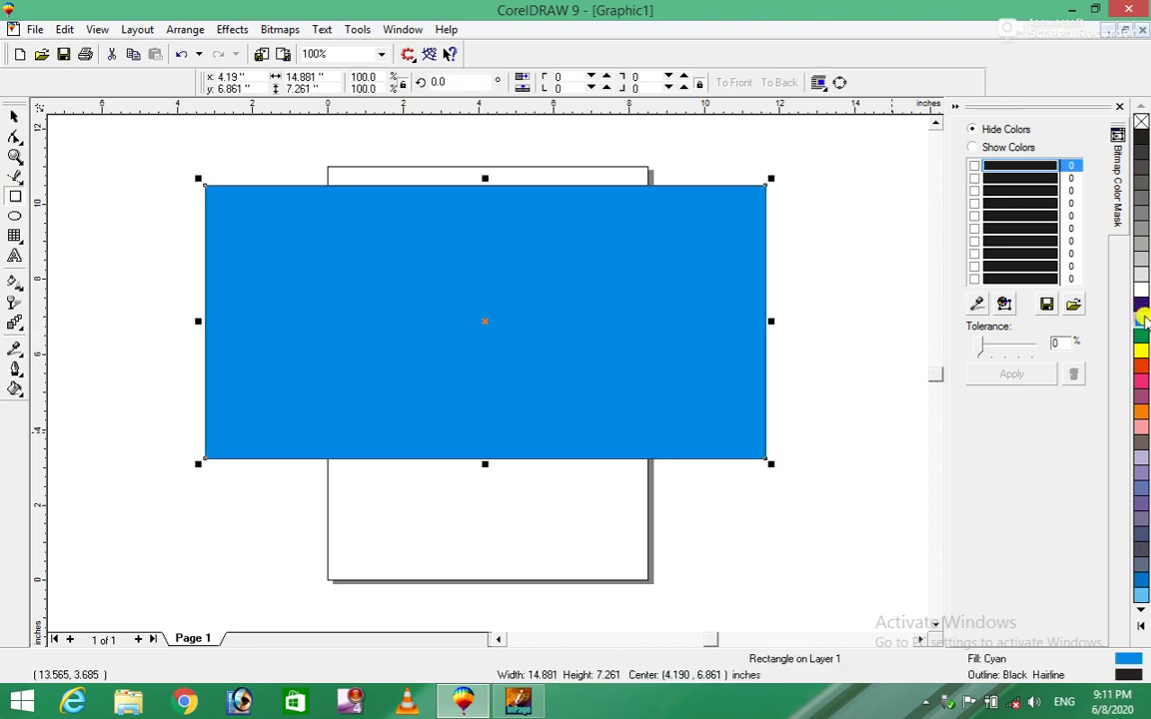
- Give the rectangle a vertical fountain fill from blue at the top to dark purple below
click(15, 281)
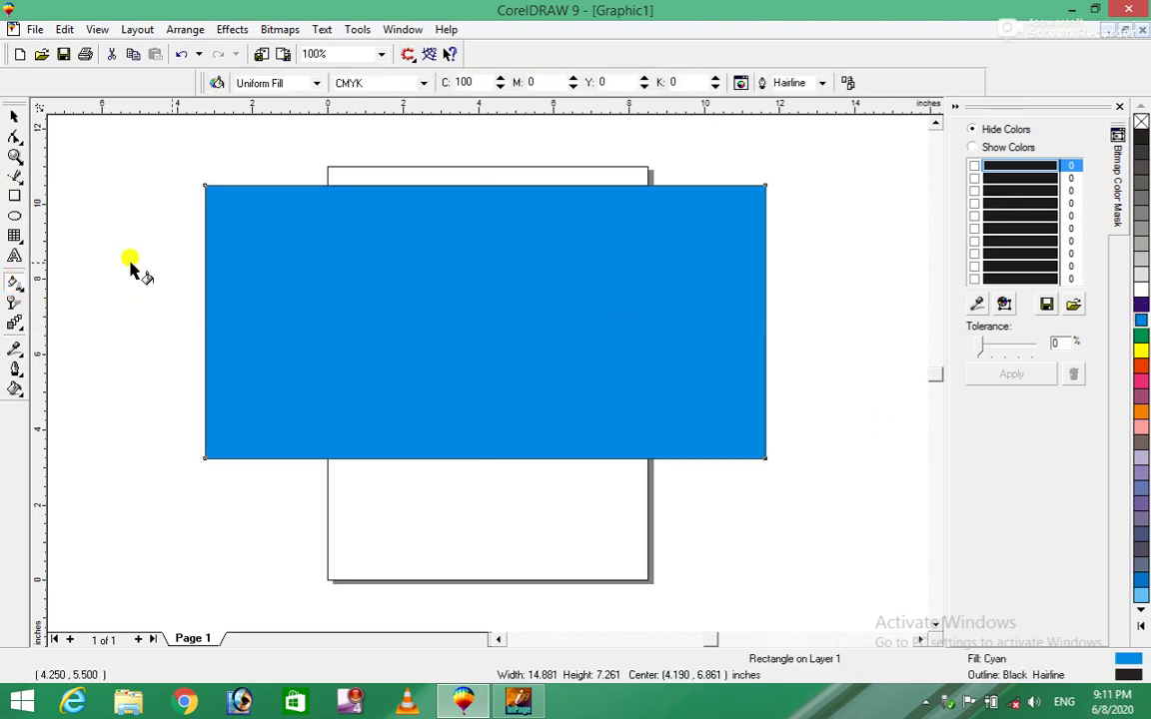
drag(240, 211, 521, 424)
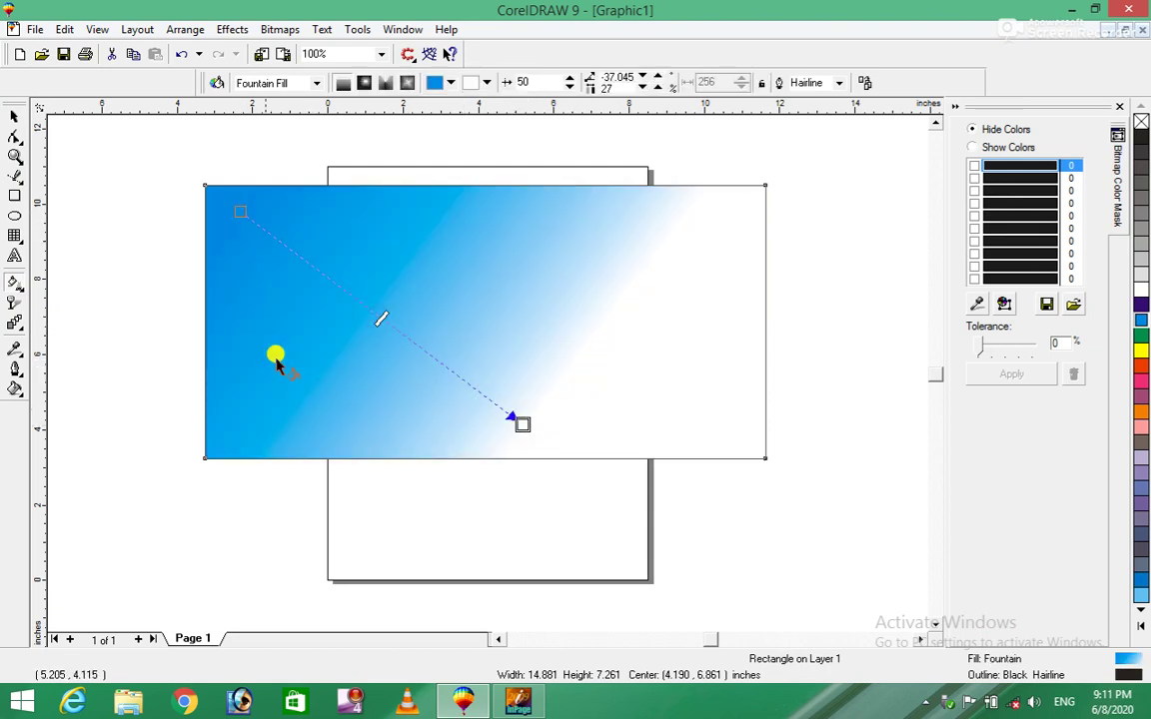
click(485, 83)
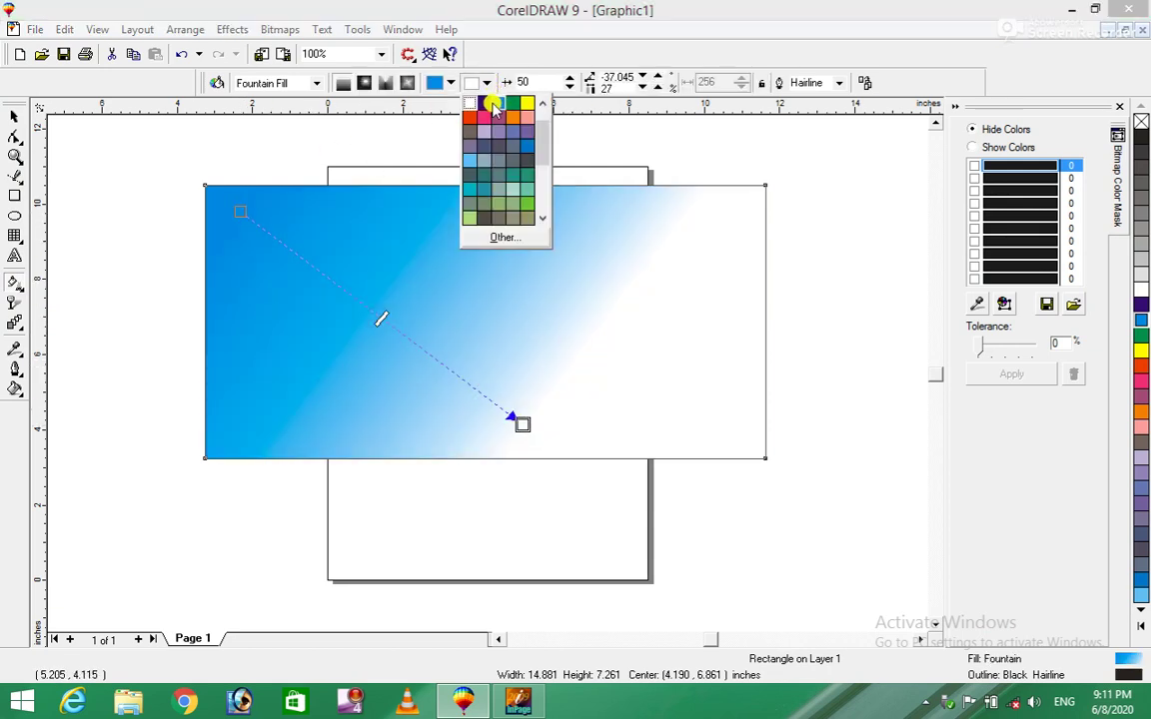
click(488, 104)
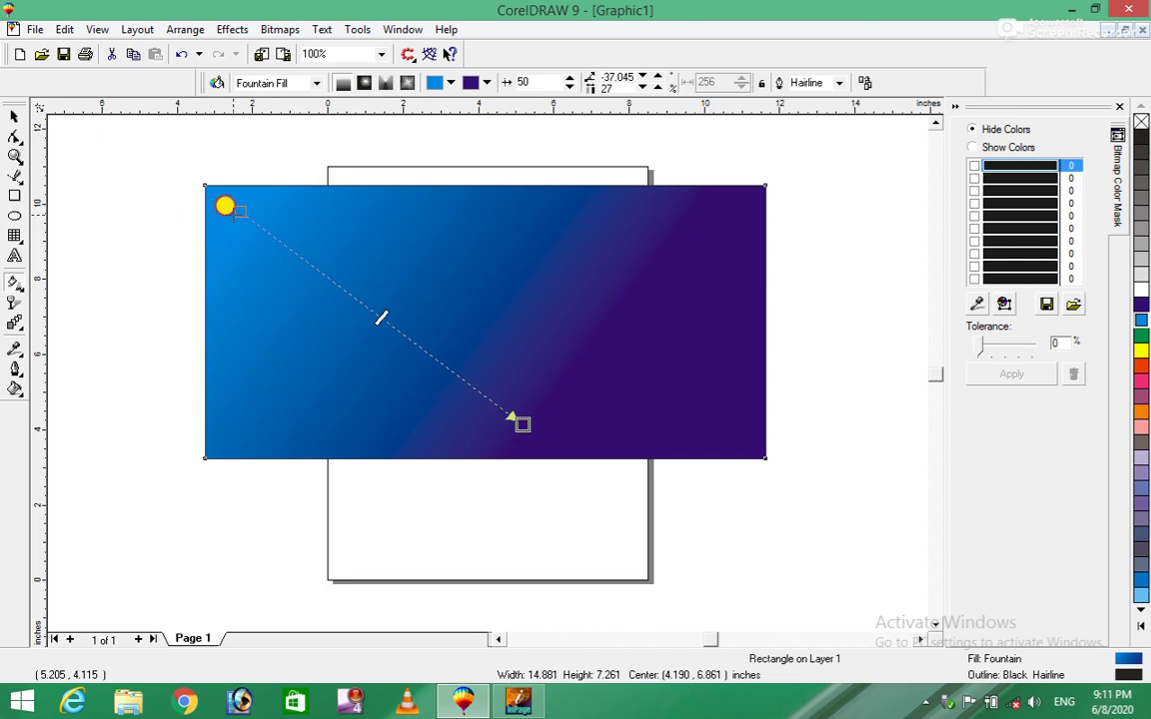
drag(227, 209, 505, 168)
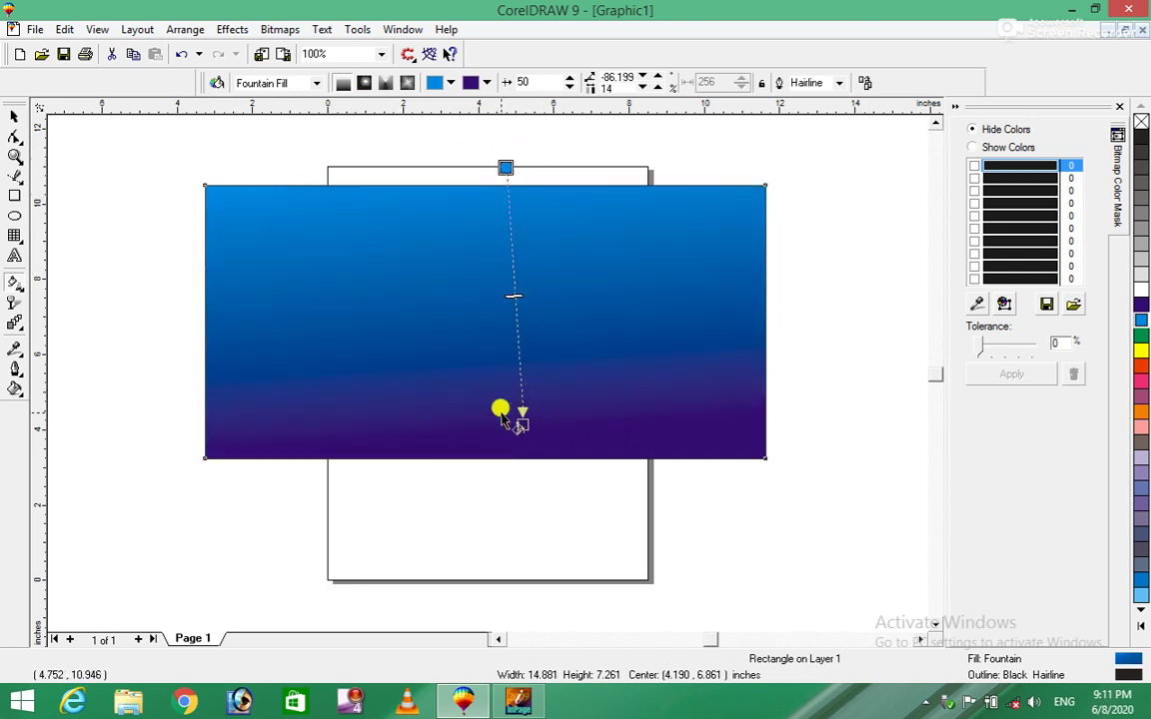
drag(505, 419, 498, 487)
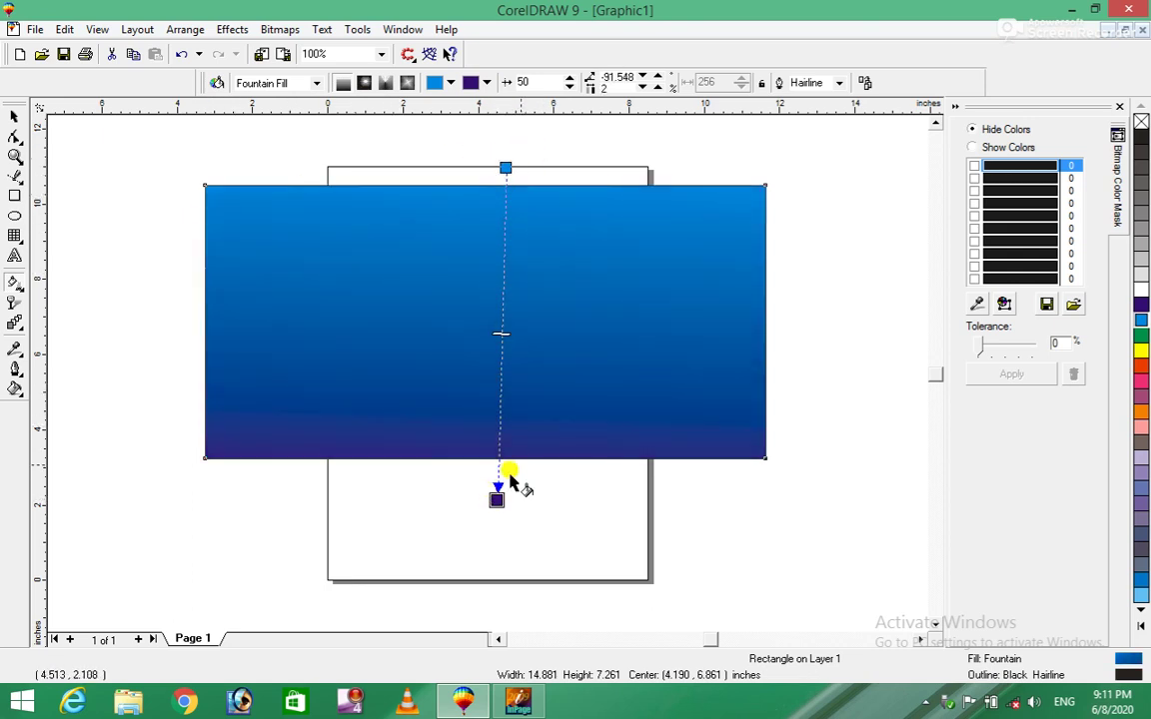
click(825, 309)
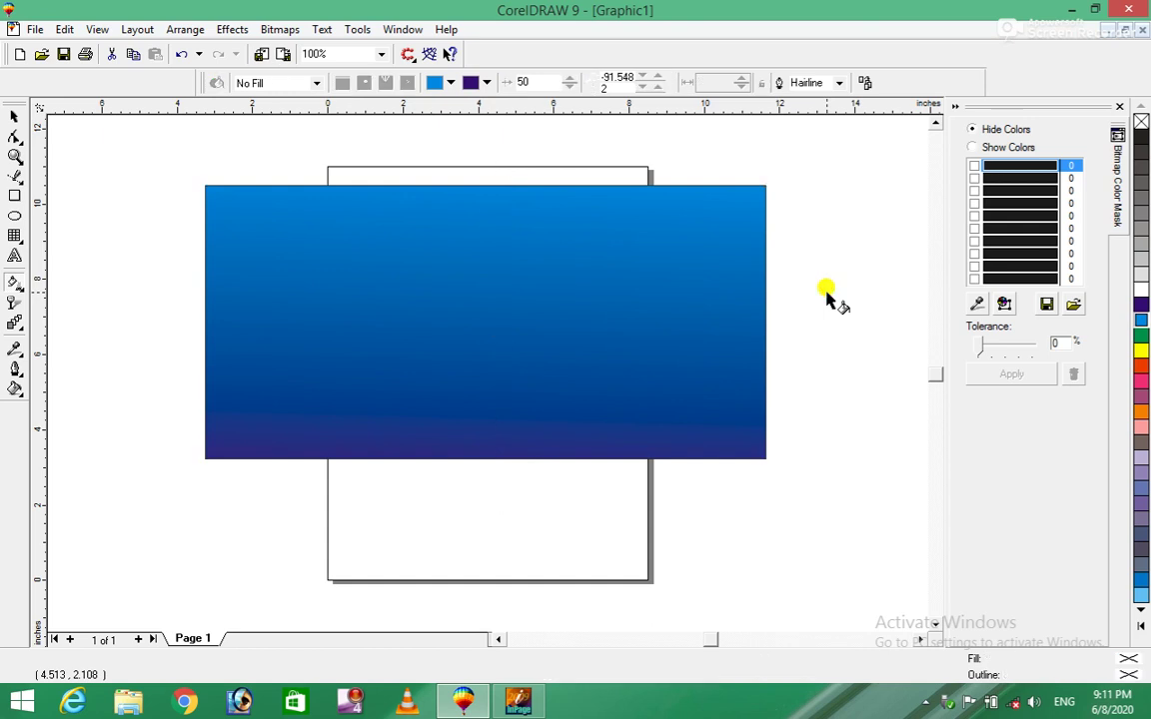
click(18, 118)
- Type the two Urdu lines 'پاکستان کا مطلب کیا ہے' and 'الالا الله' into the InPage document
click(517, 701)
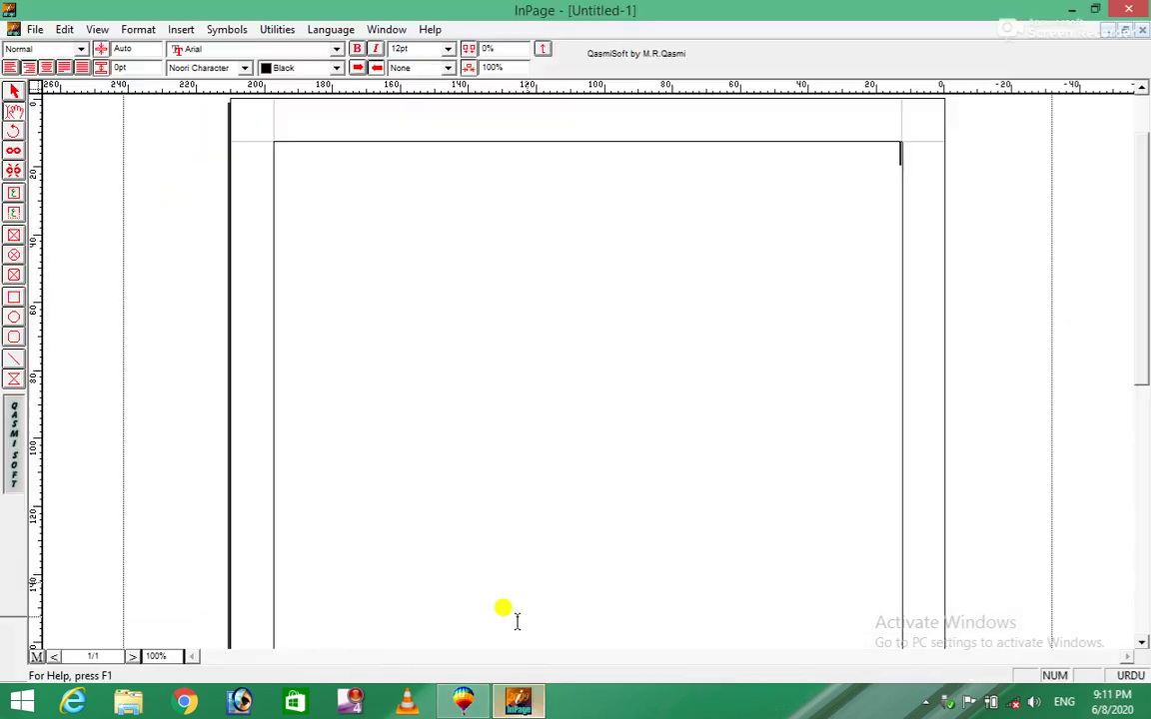
key(Return)
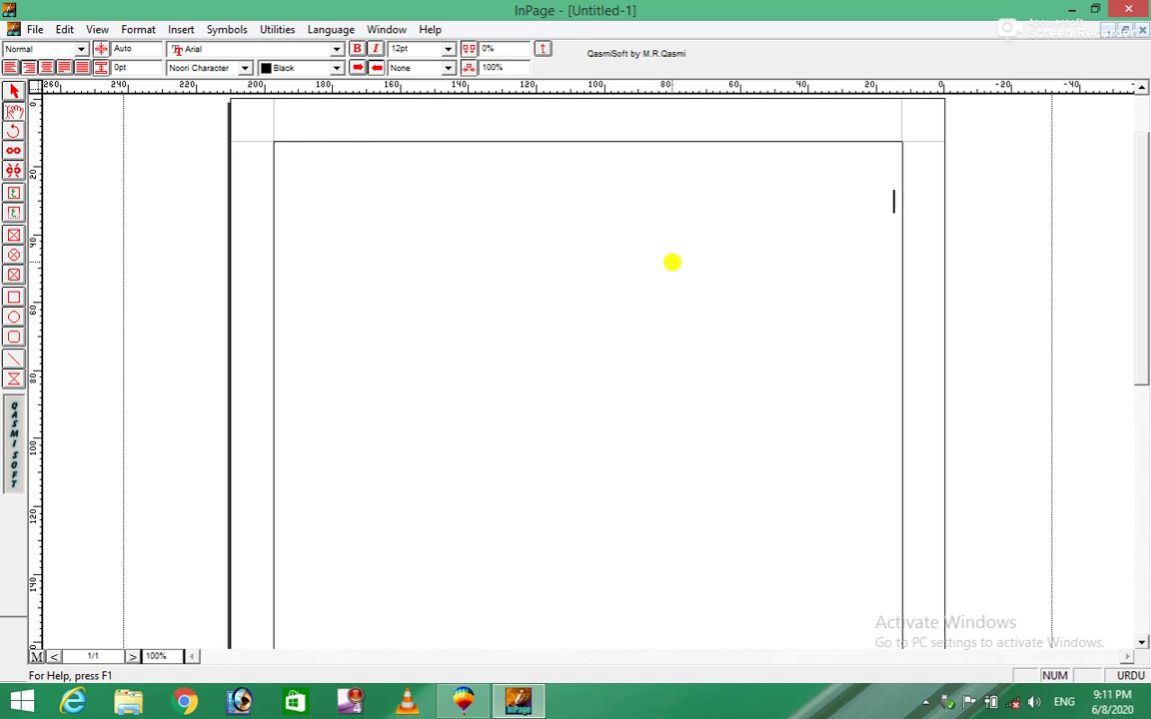
text(پا)
text(کستان کا مطلب)
text( کیا ہے)
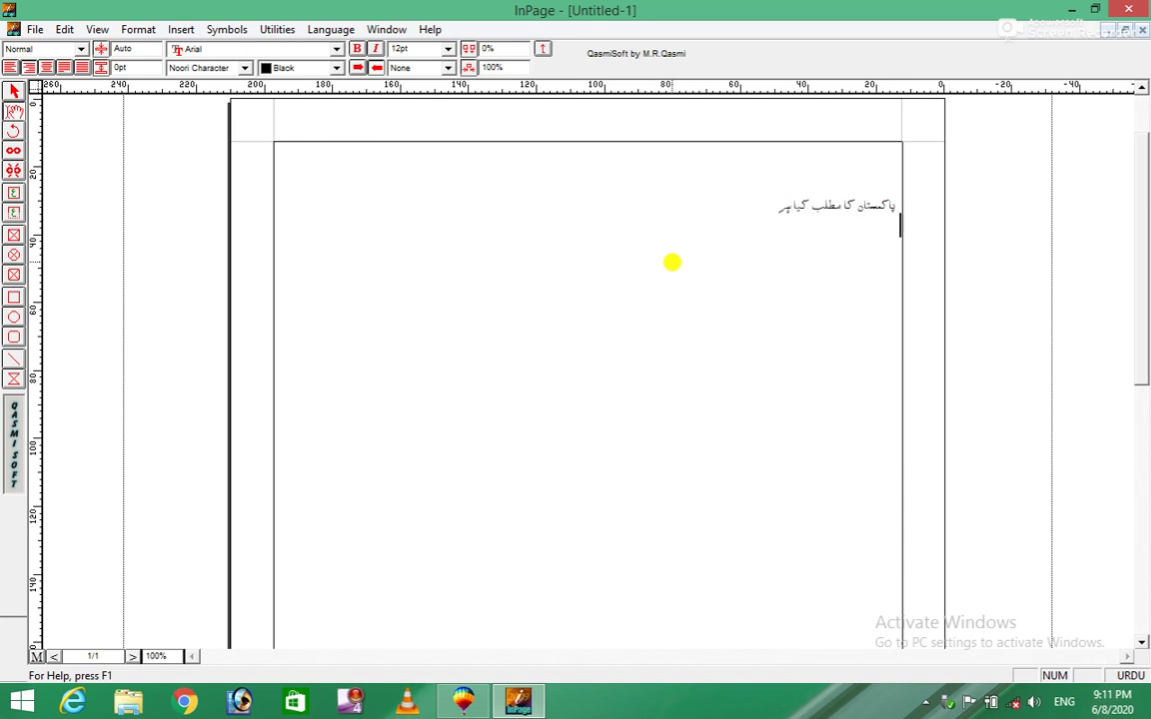
text( ال)
key(BackSpace)
key(BackSpace)
text(ال)
text(ا)
text(لا ال)
text(له)
- Select the Urdu text box and copy it to the clipboard
click(13, 92)
click(376, 186)
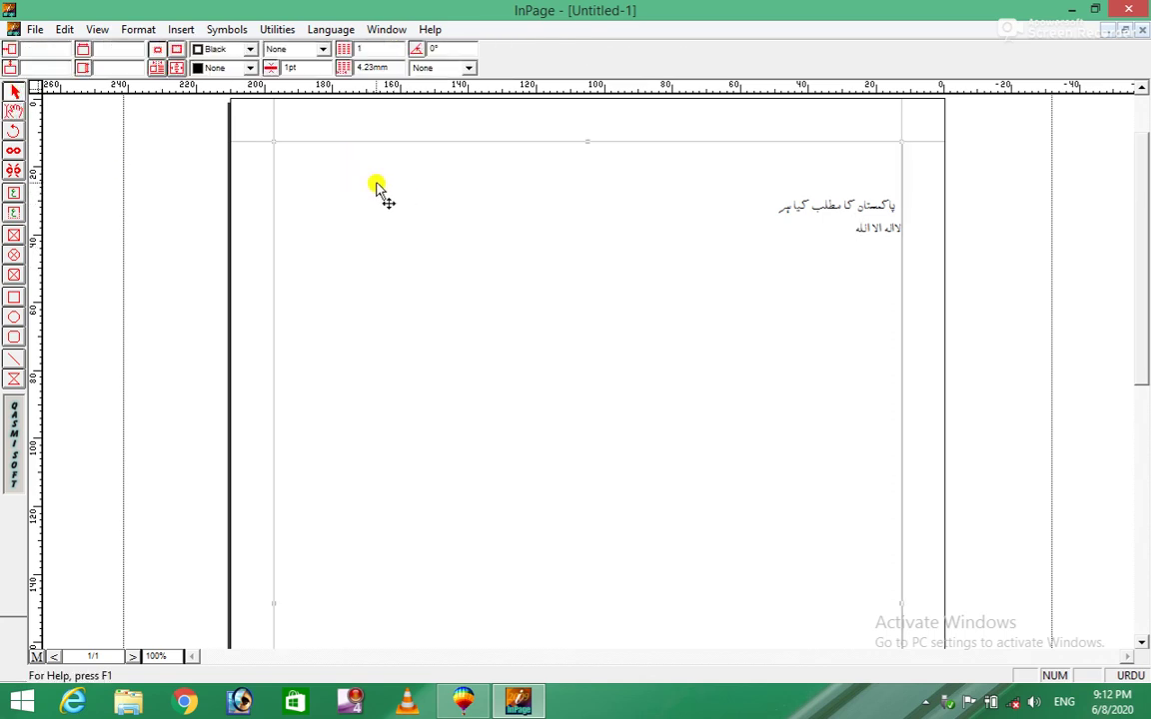
right_click(375, 186)
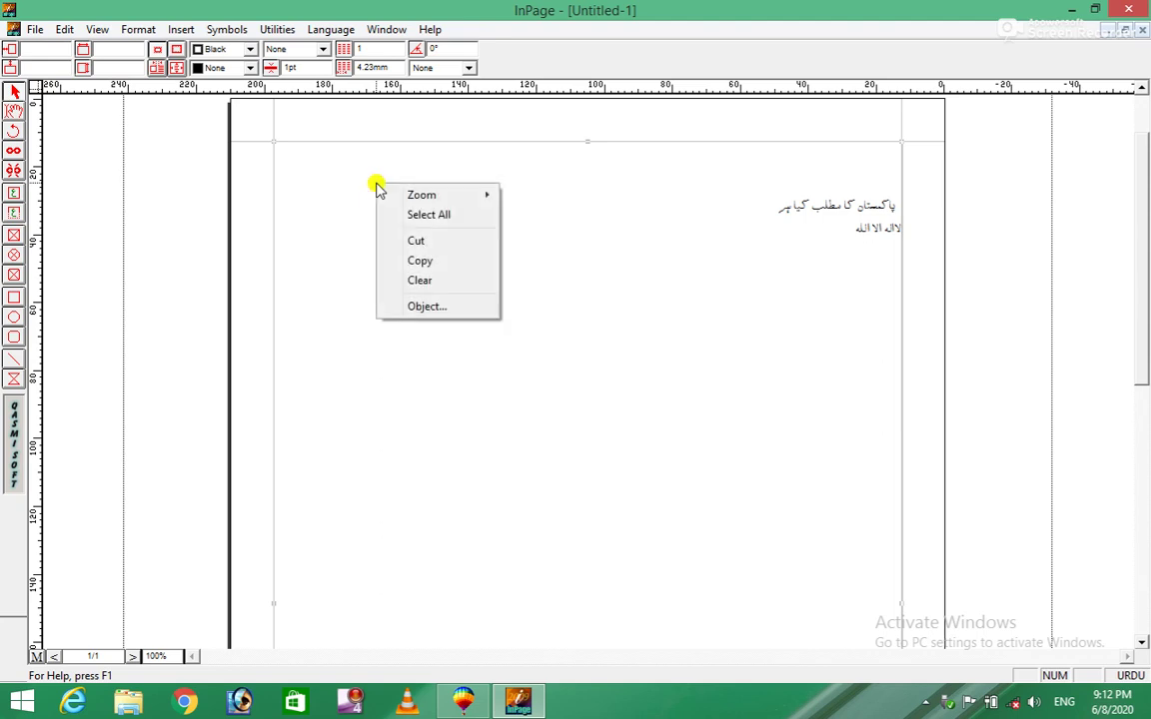
click(437, 261)
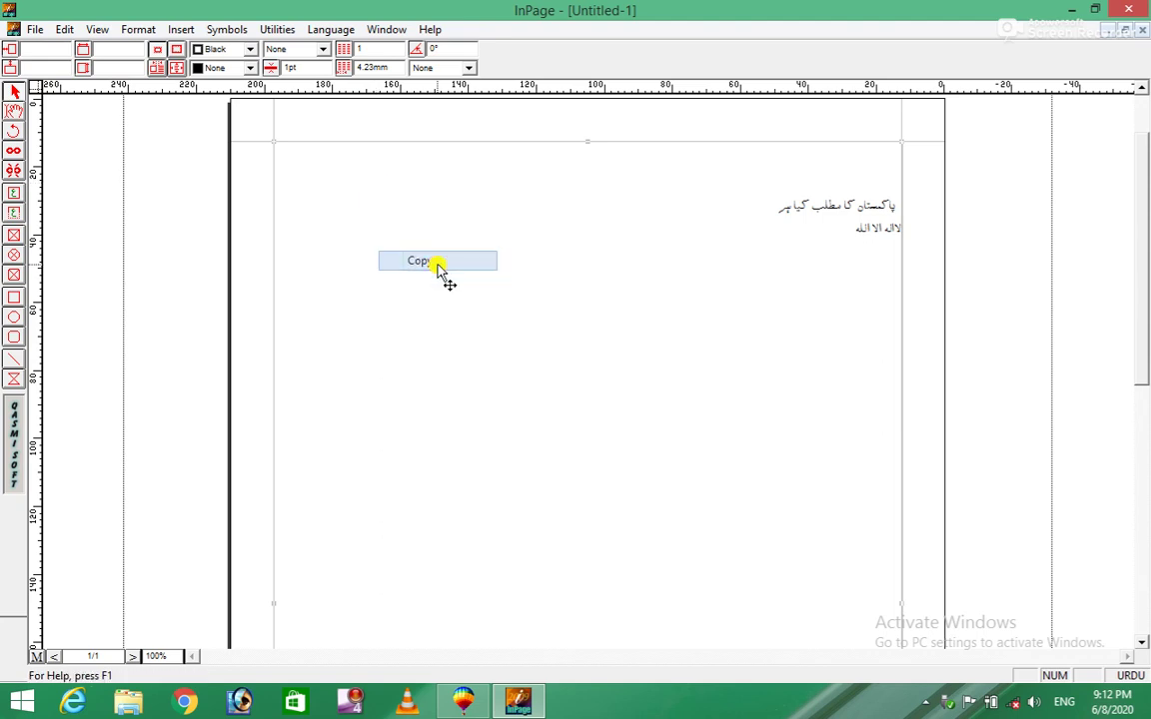
click(467, 704)
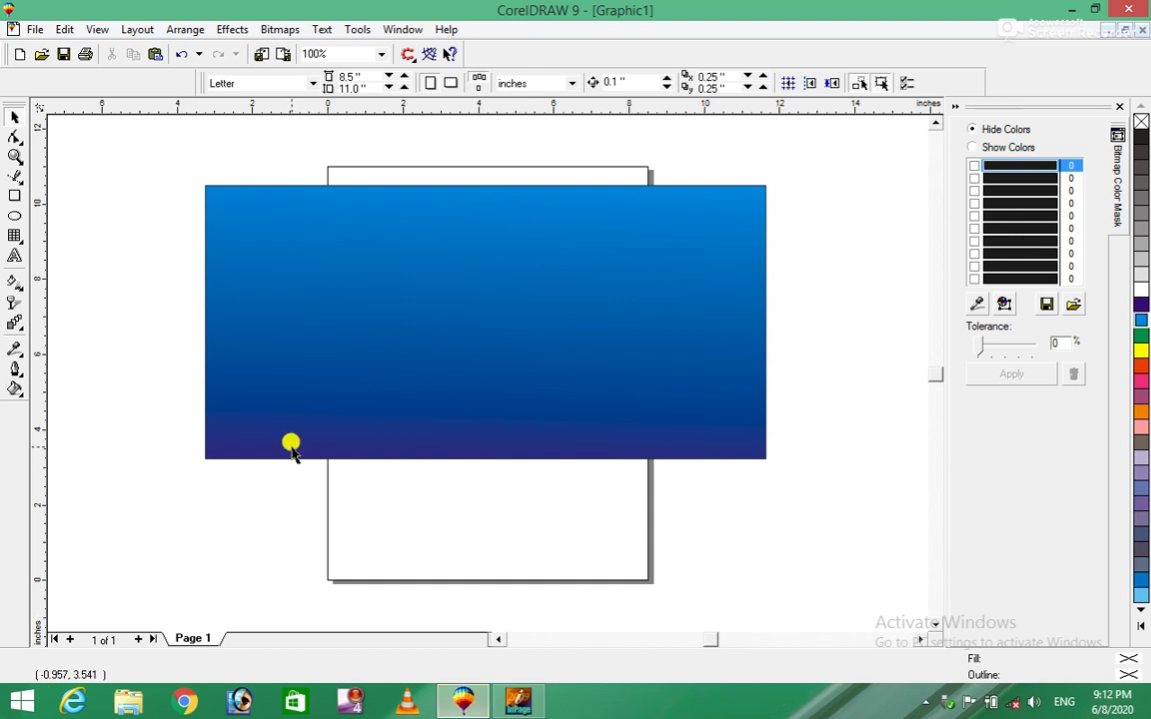
- Paste the Urdu text into CorelDRAW, scaling it to 10% width and height
right_click(113, 219)
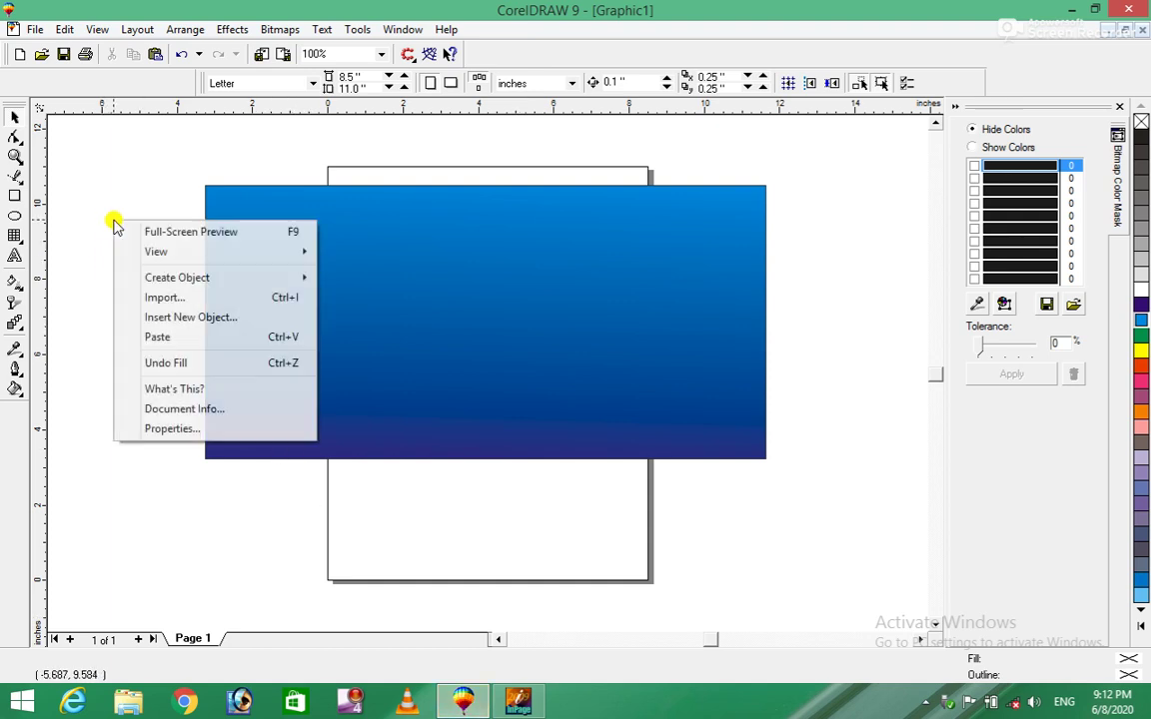
click(158, 337)
text(10)
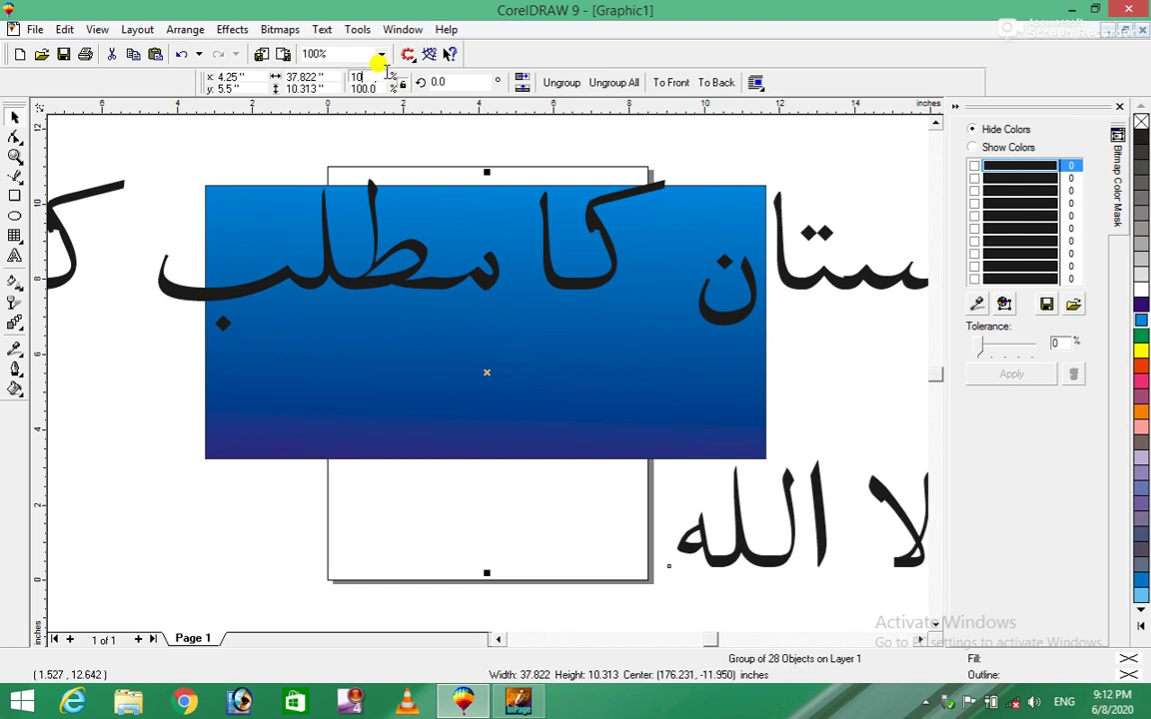
text(.0)
key(Return)
text(10)
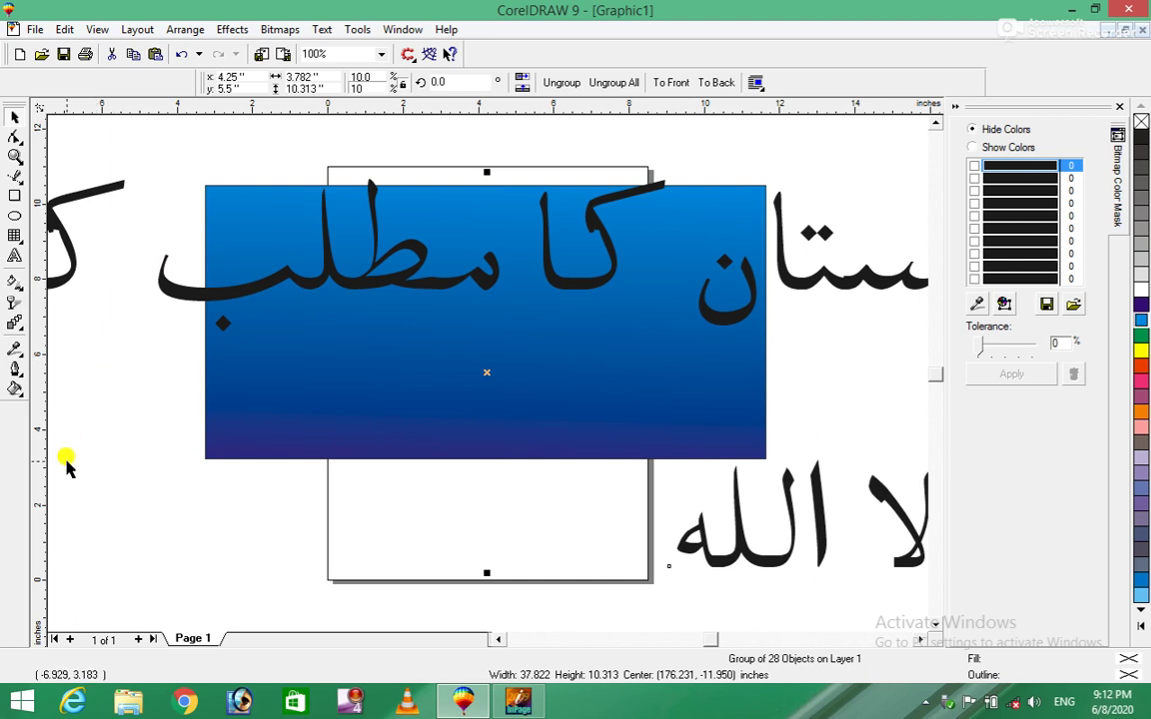
key(Return)
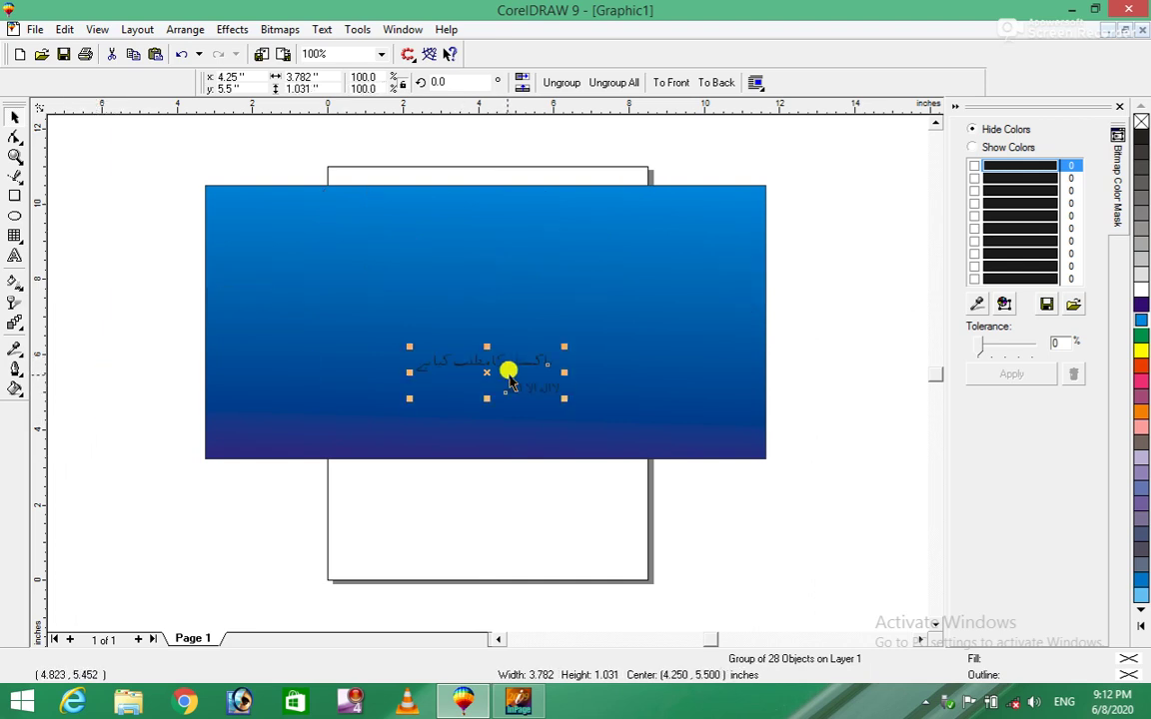
- Move the Urdu text to the banner's upper left and enlarge it to about 11.9 x 3.2 inches
drag(486, 372, 415, 250)
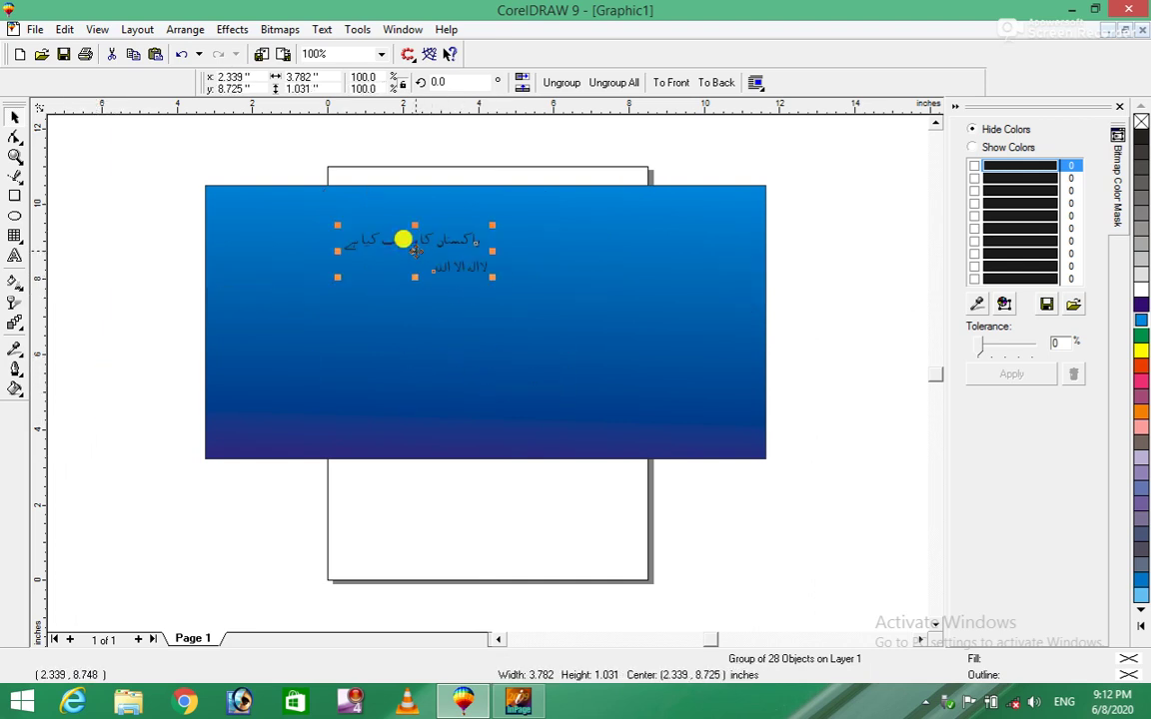
drag(493, 290, 657, 343)
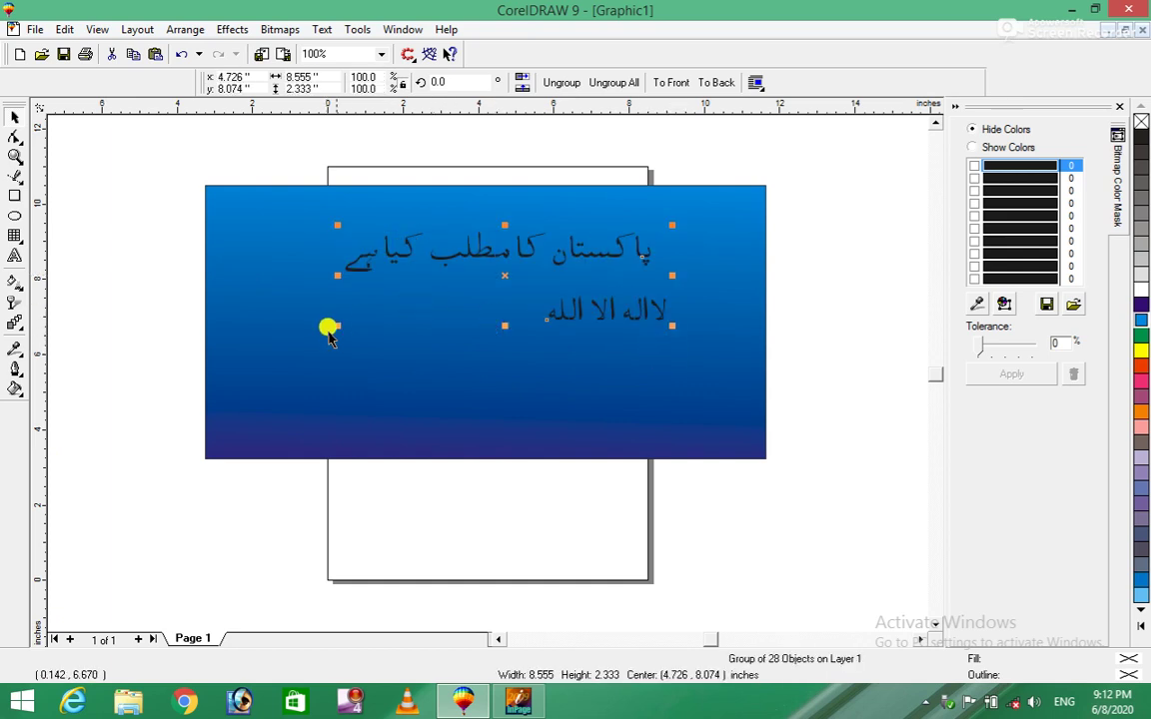
drag(339, 324, 268, 345)
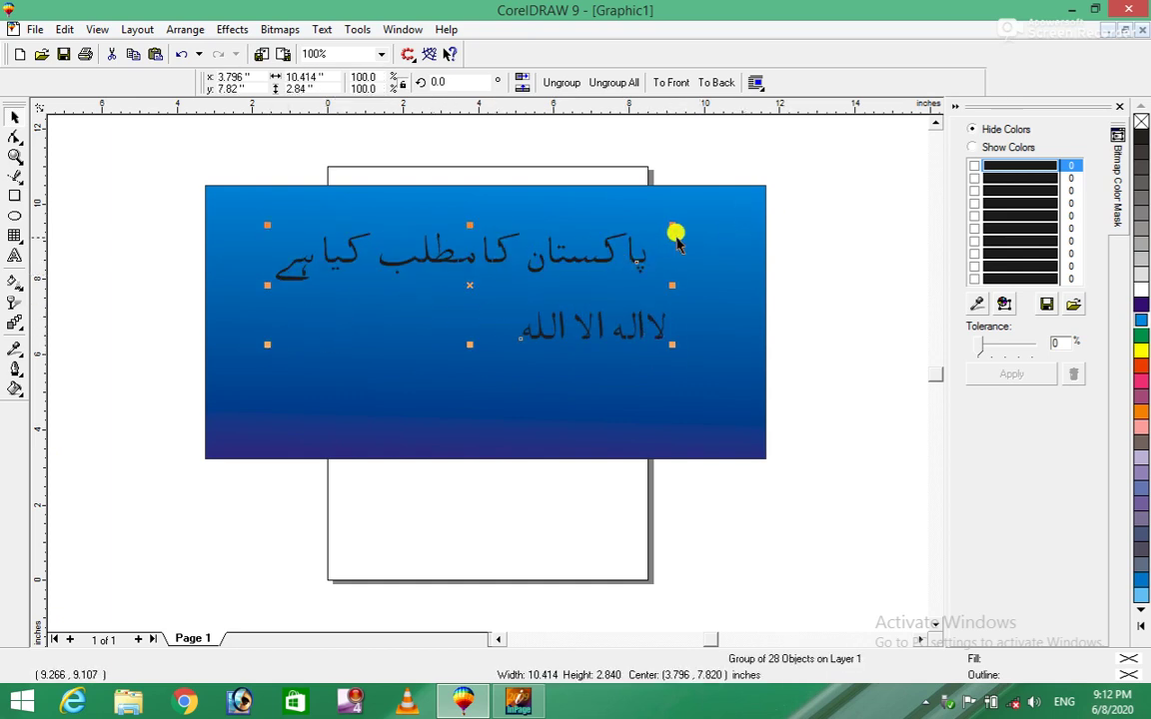
drag(671, 224, 727, 210)
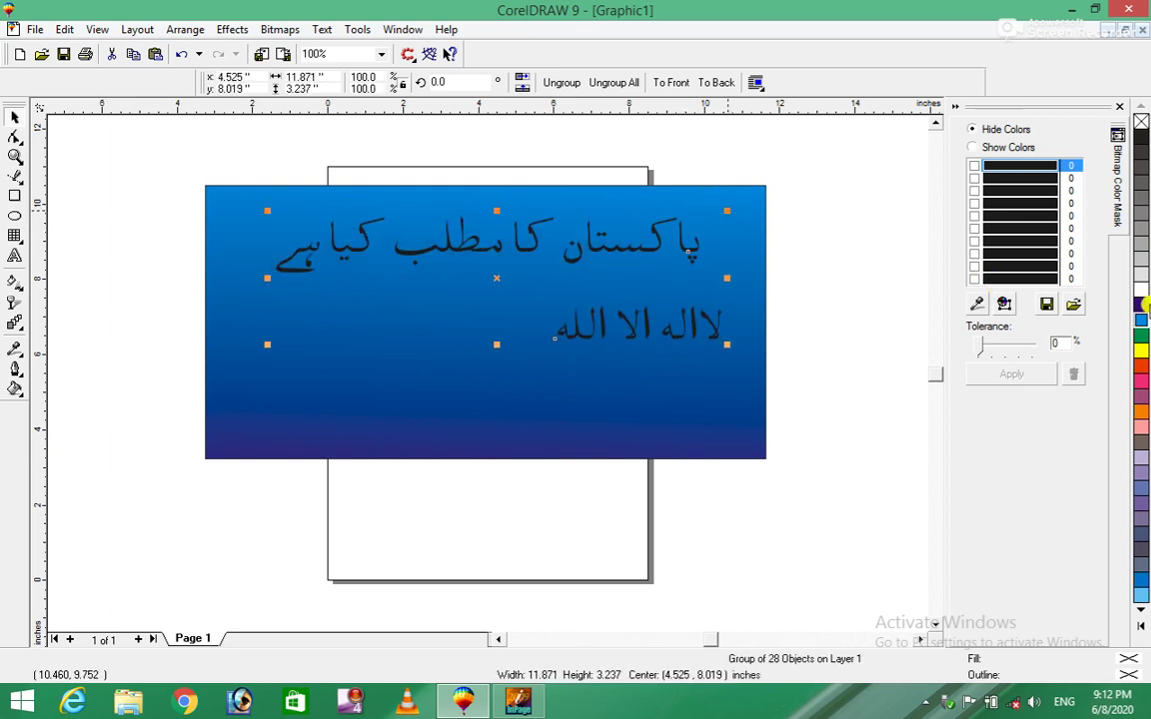
- Fill the Urdu text white, then undo the fill from the Edit menu
click(1139, 289)
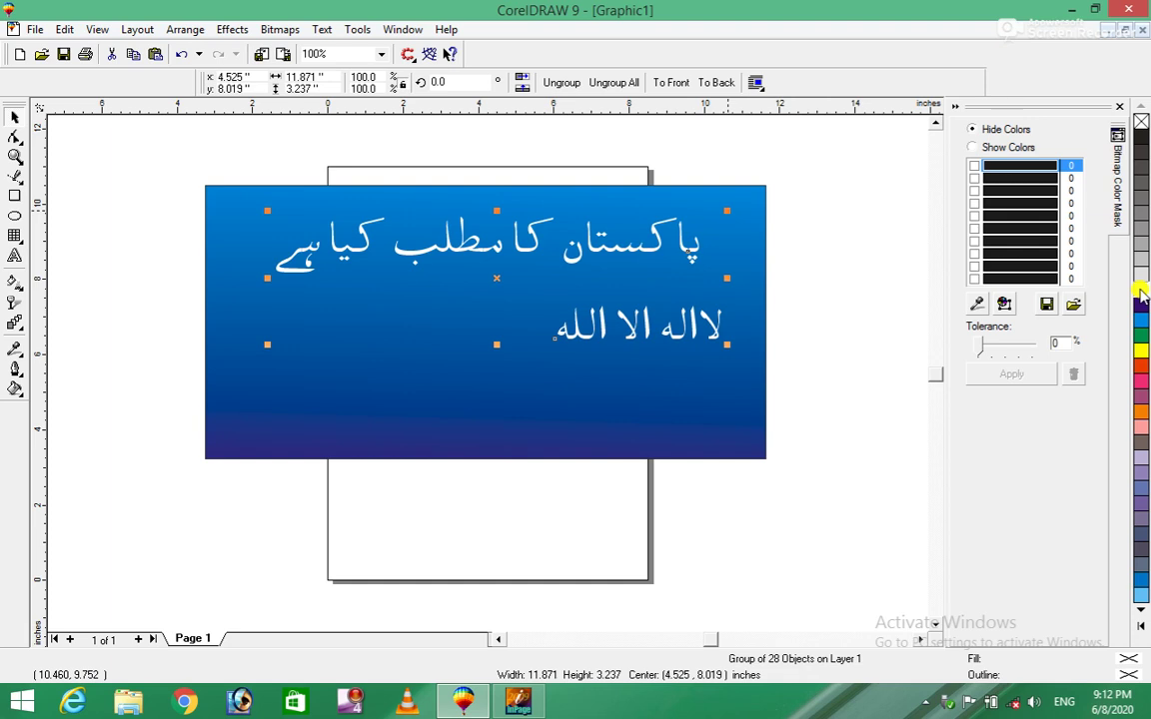
click(830, 226)
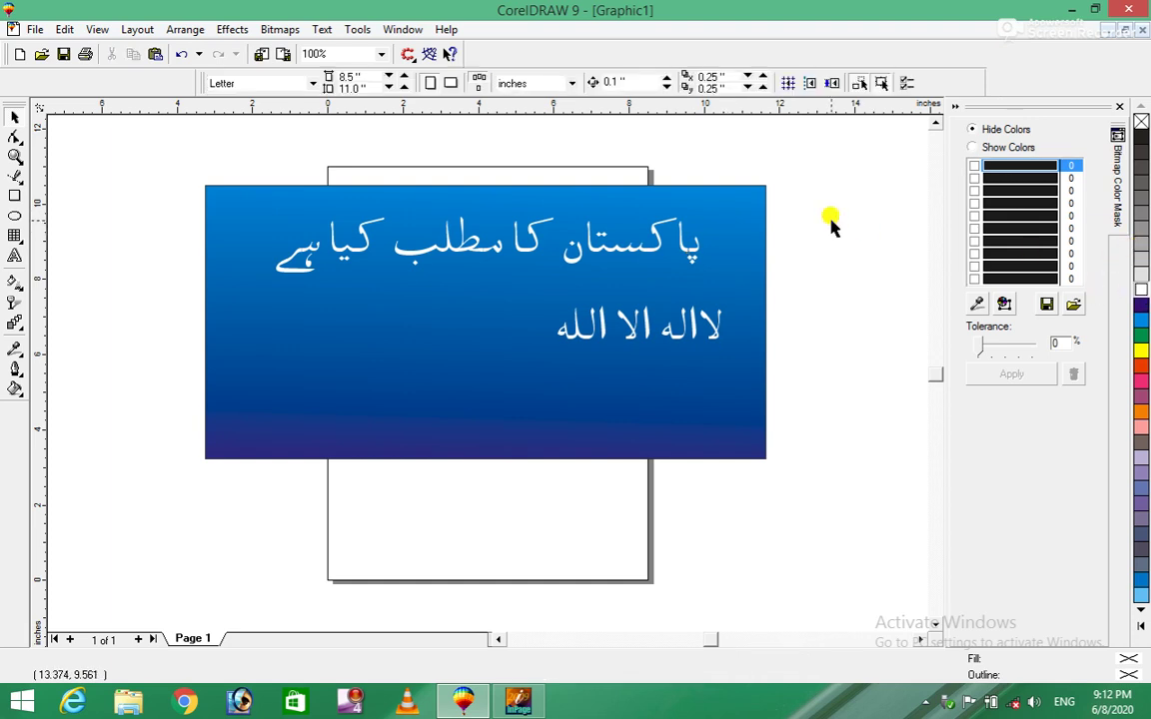
click(57, 32)
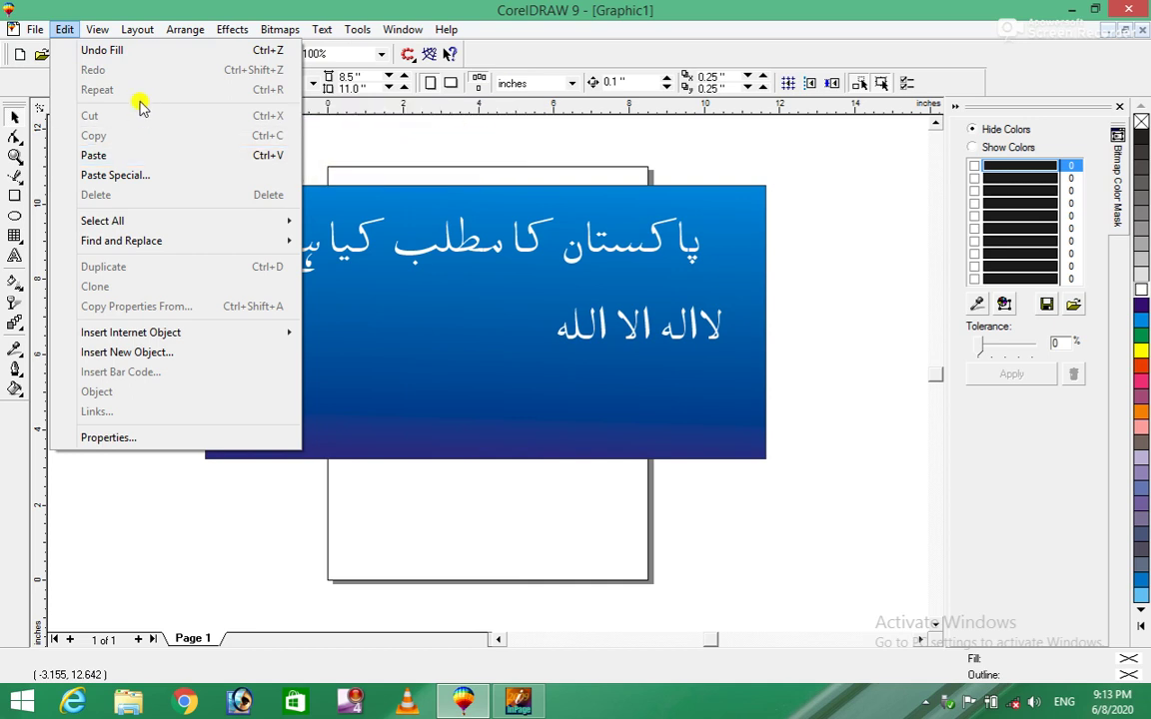
click(115, 54)
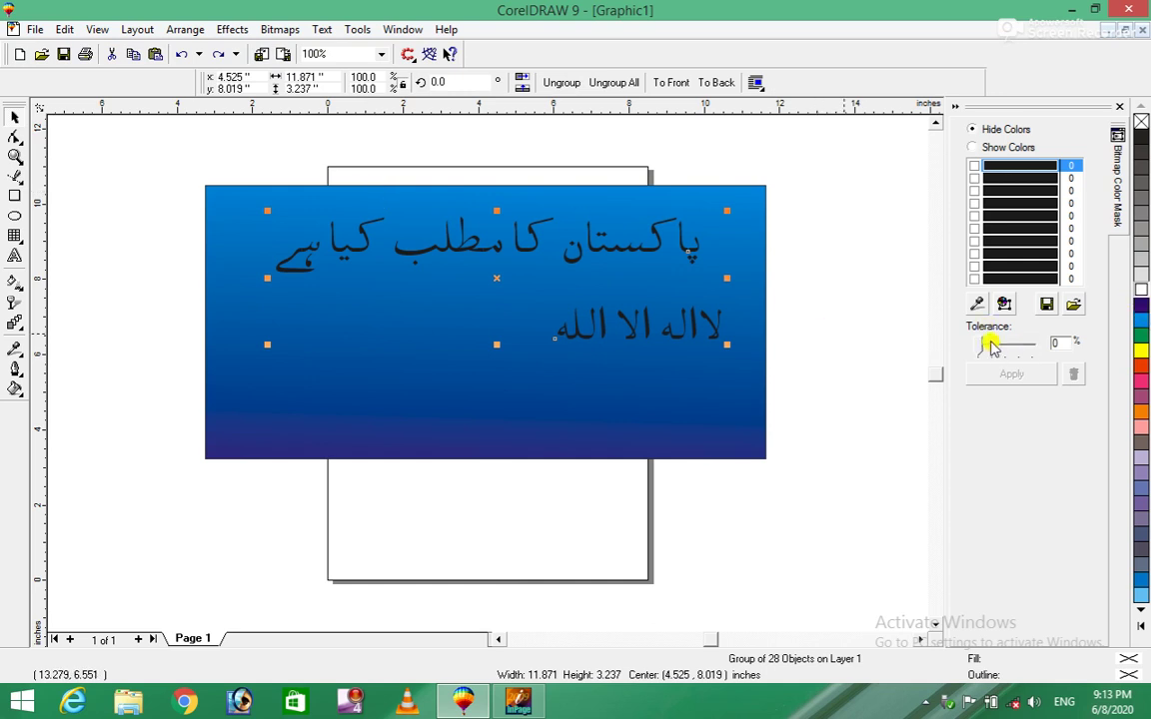
- Reapply the white fill, then try Edit Undo, Redo and Repeat on it
click(1139, 291)
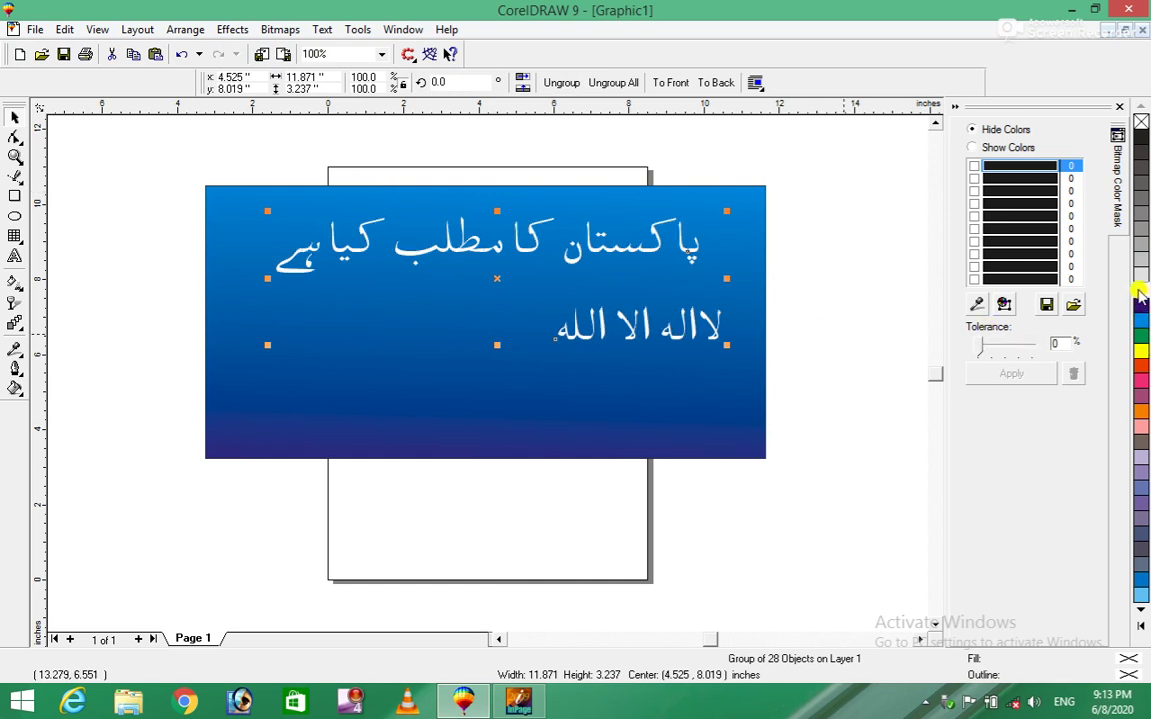
click(68, 30)
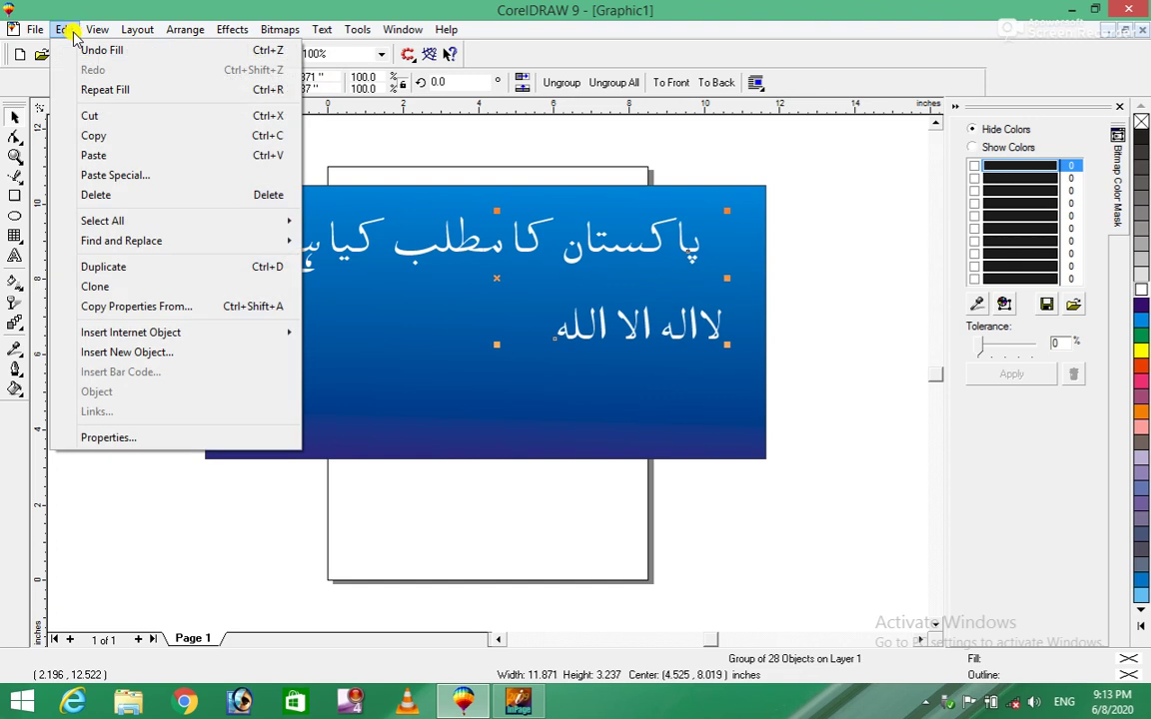
click(89, 49)
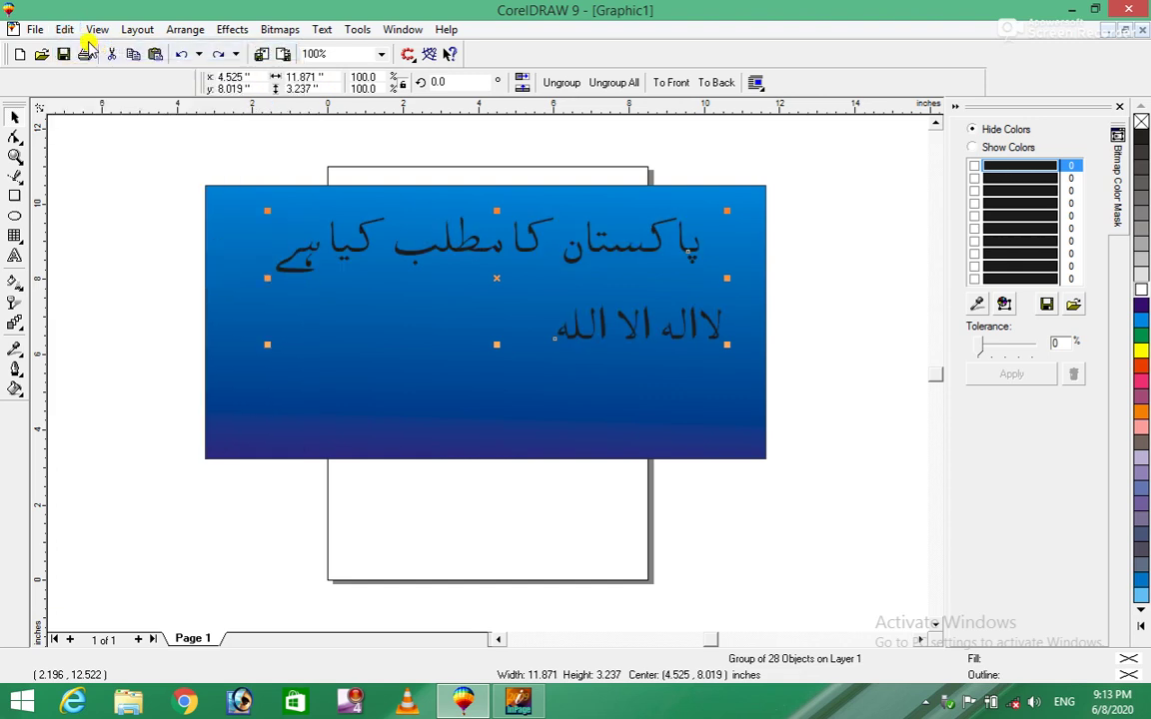
click(66, 30)
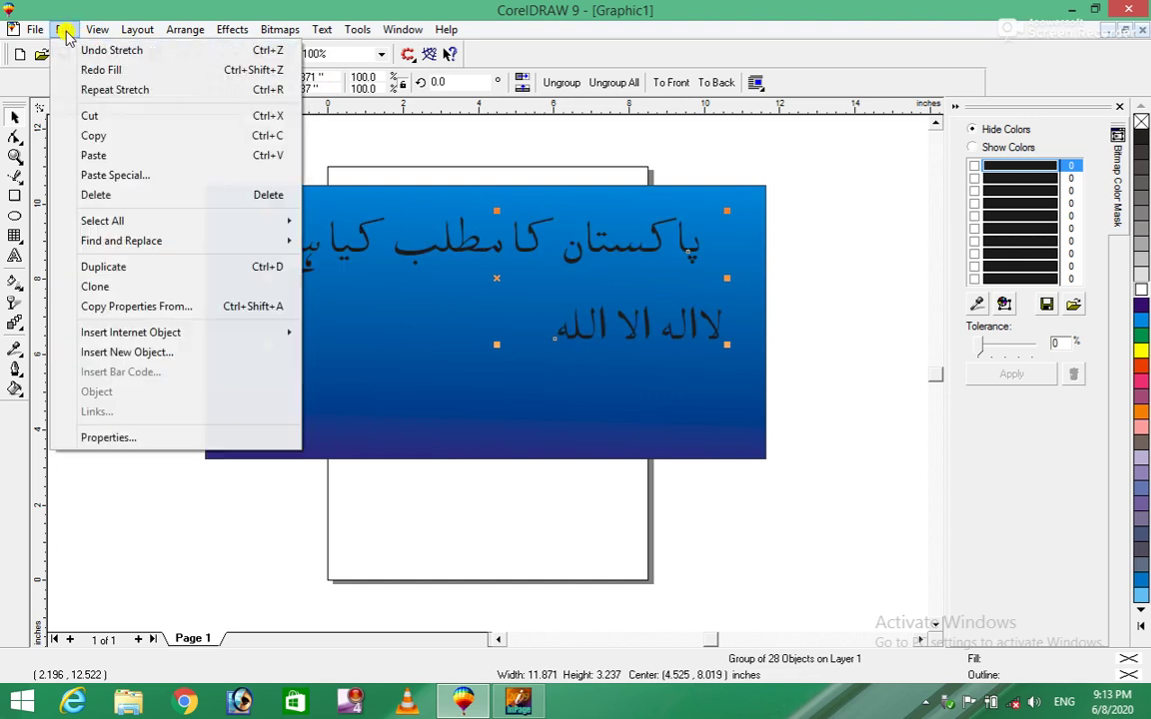
click(99, 72)
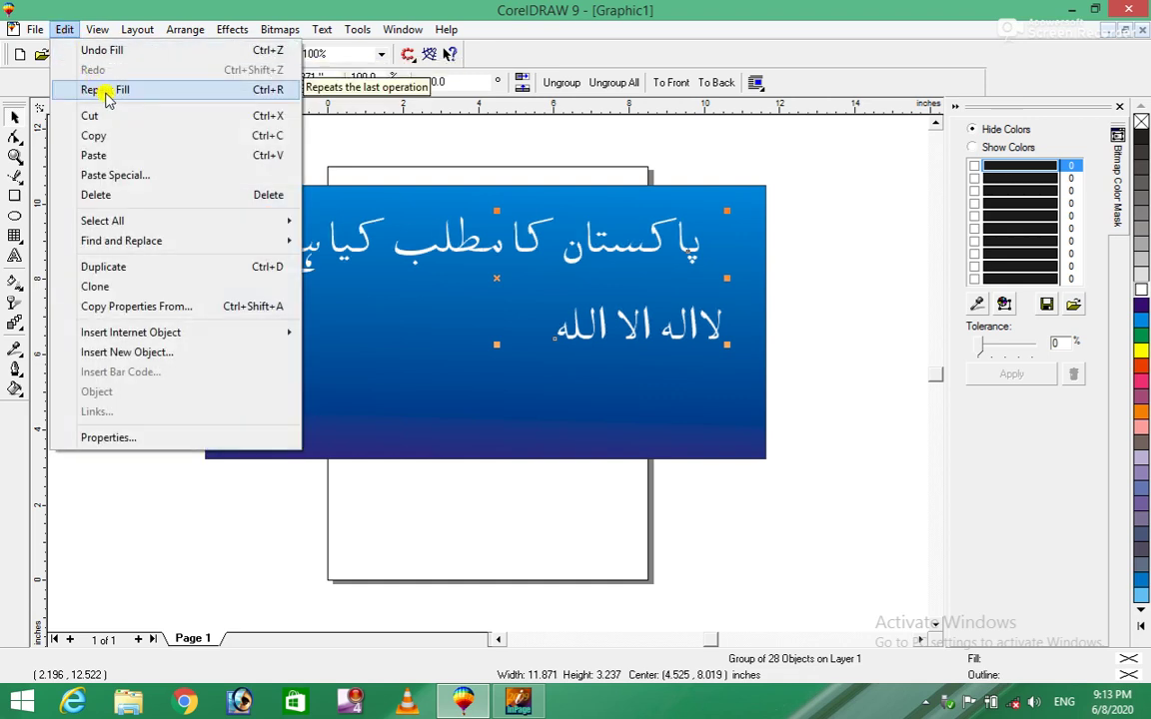
click(182, 88)
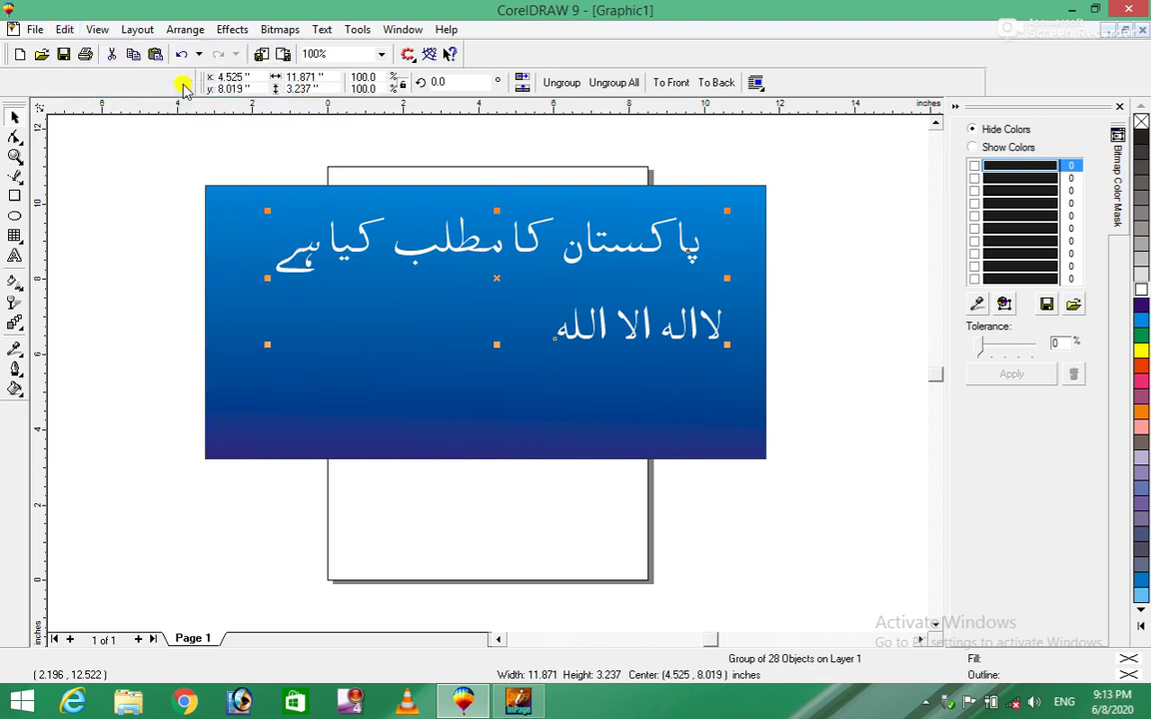
- Cut the Urdu text, paste it back, delete it, and paste it again
click(65, 30)
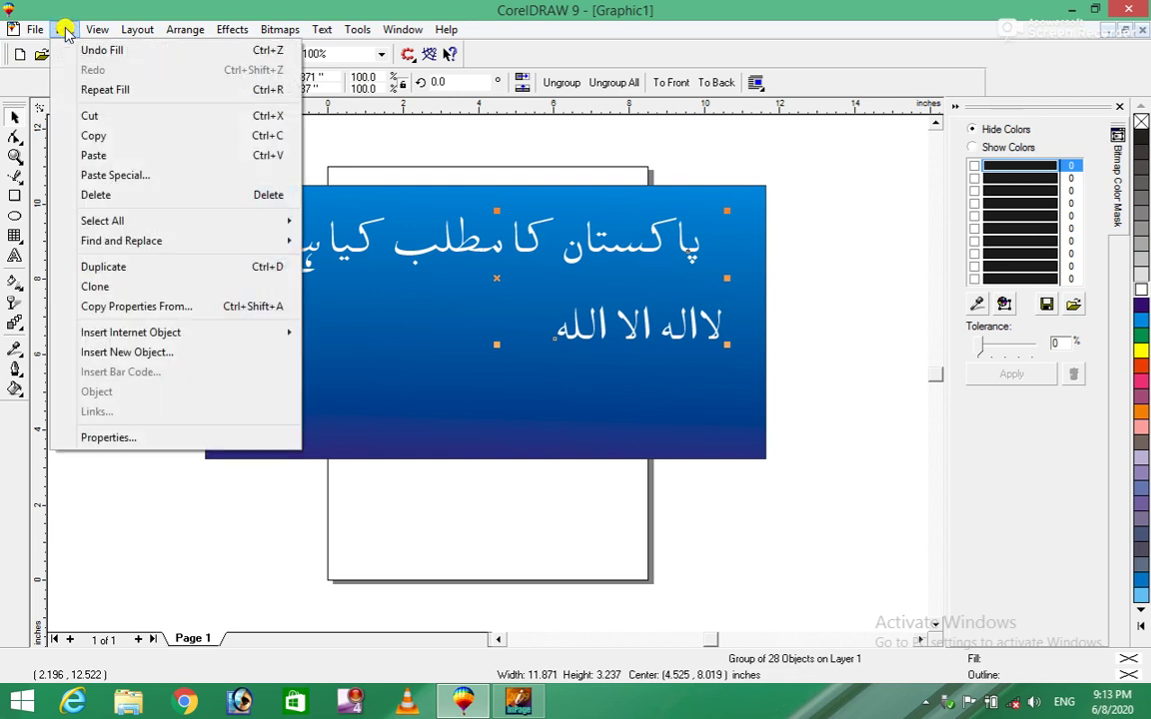
click(138, 119)
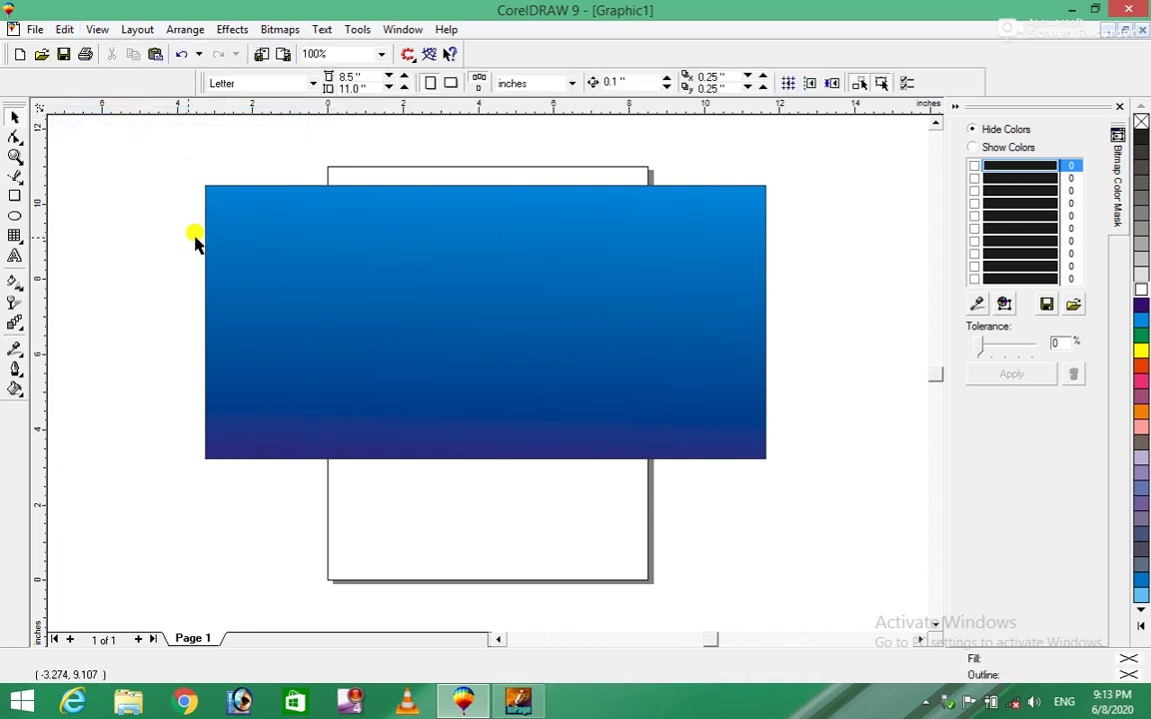
right_click(170, 142)
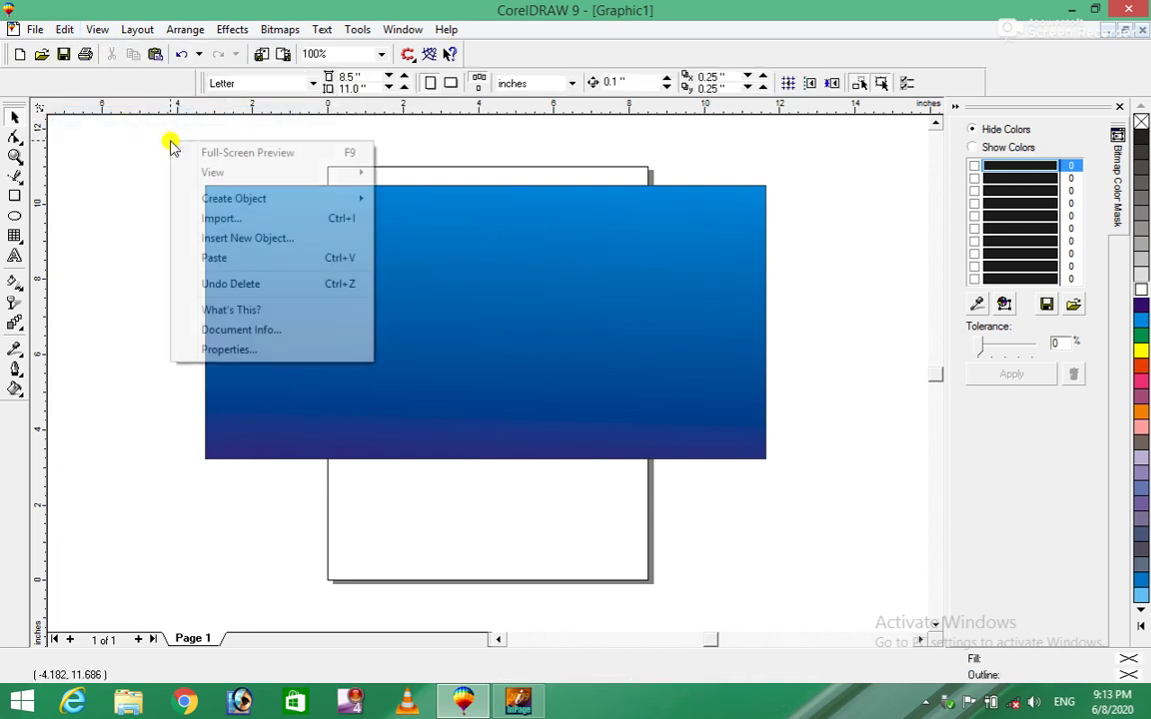
click(224, 260)
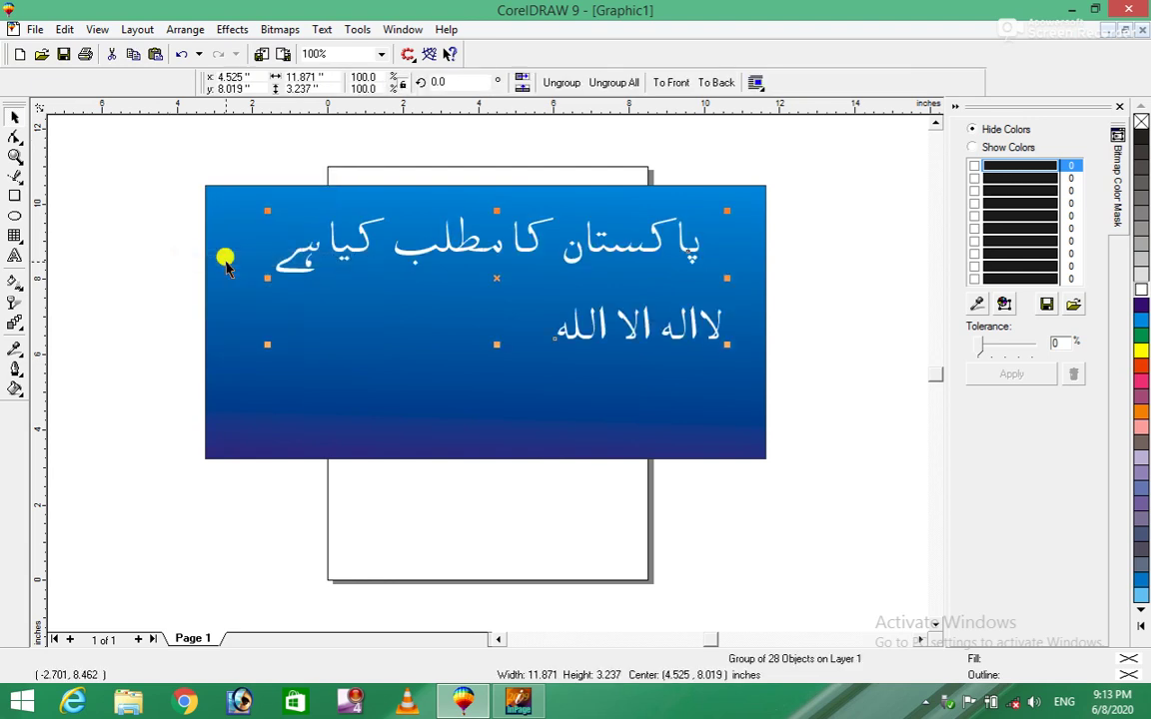
key(Delete)
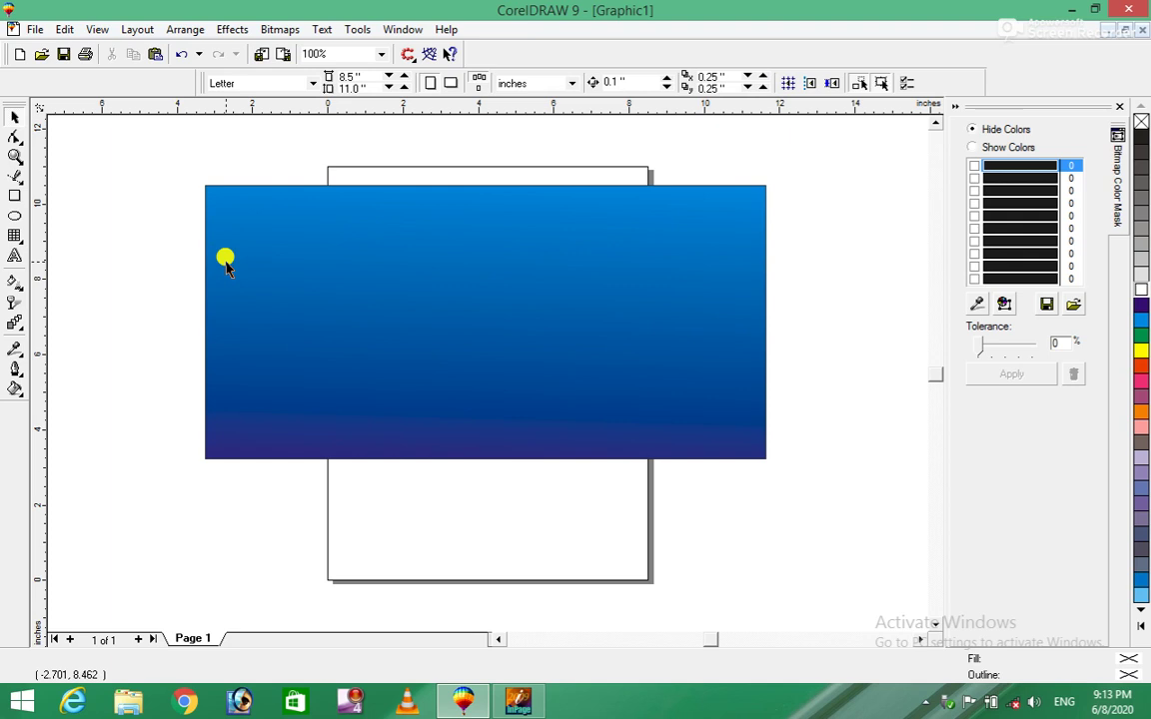
key(ctrl+v)
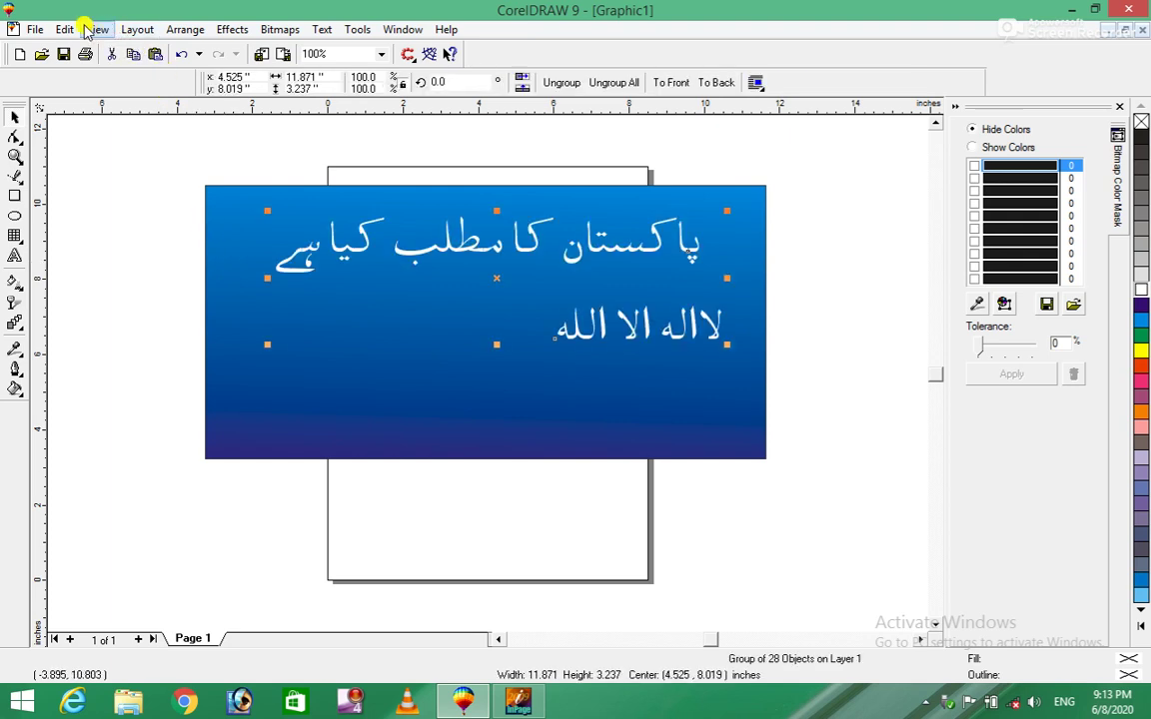
- Delete the Urdu text with Edit > Delete, then undo to keep the white text
click(76, 29)
click(97, 28)
click(64, 29)
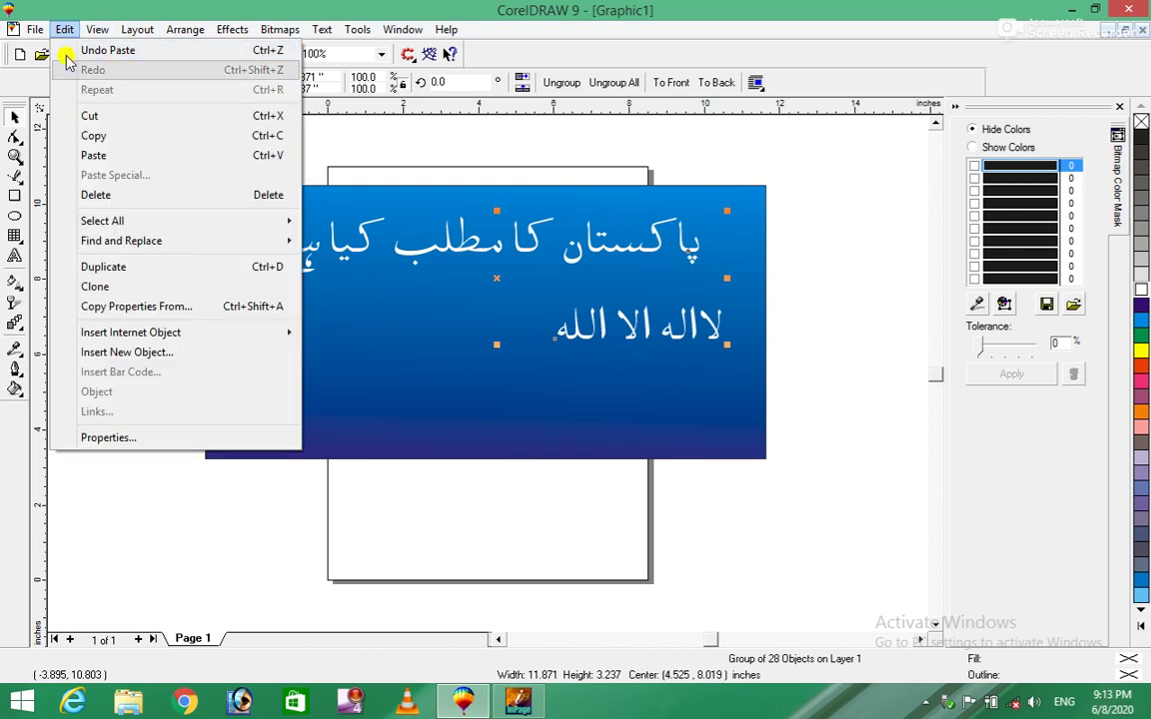
click(119, 195)
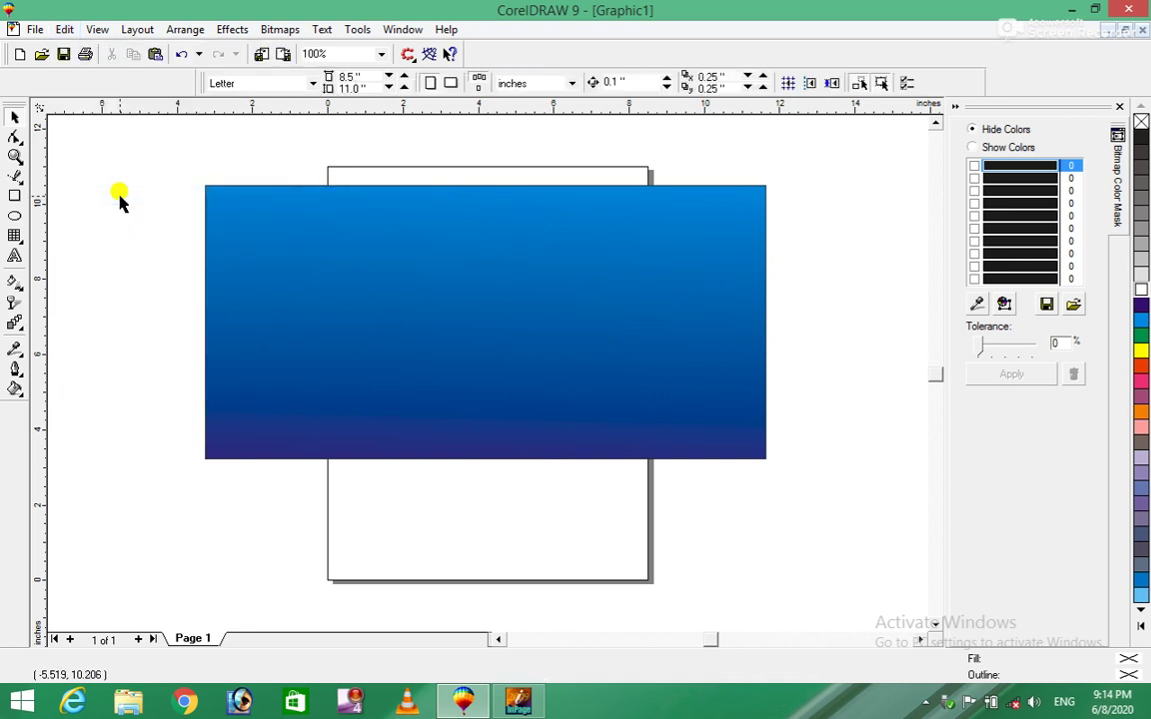
key(ctrl+z)
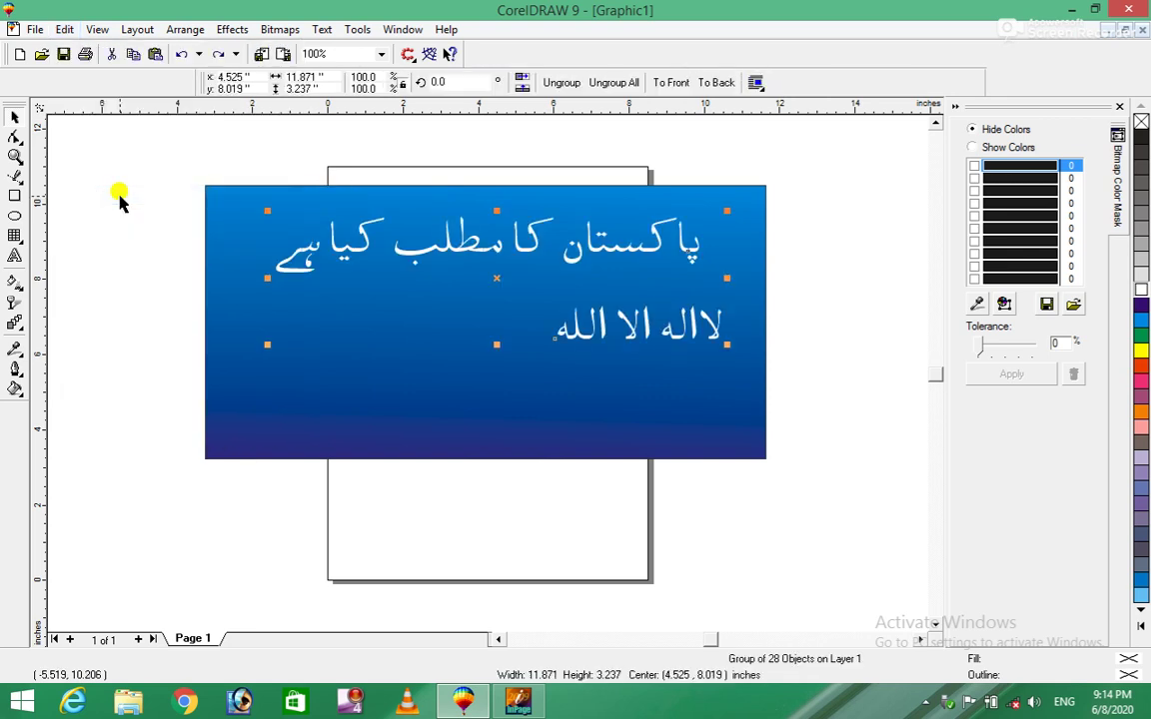
- Try Edit > Select All for objects and for text, then select the gradient rectangle
click(64, 29)
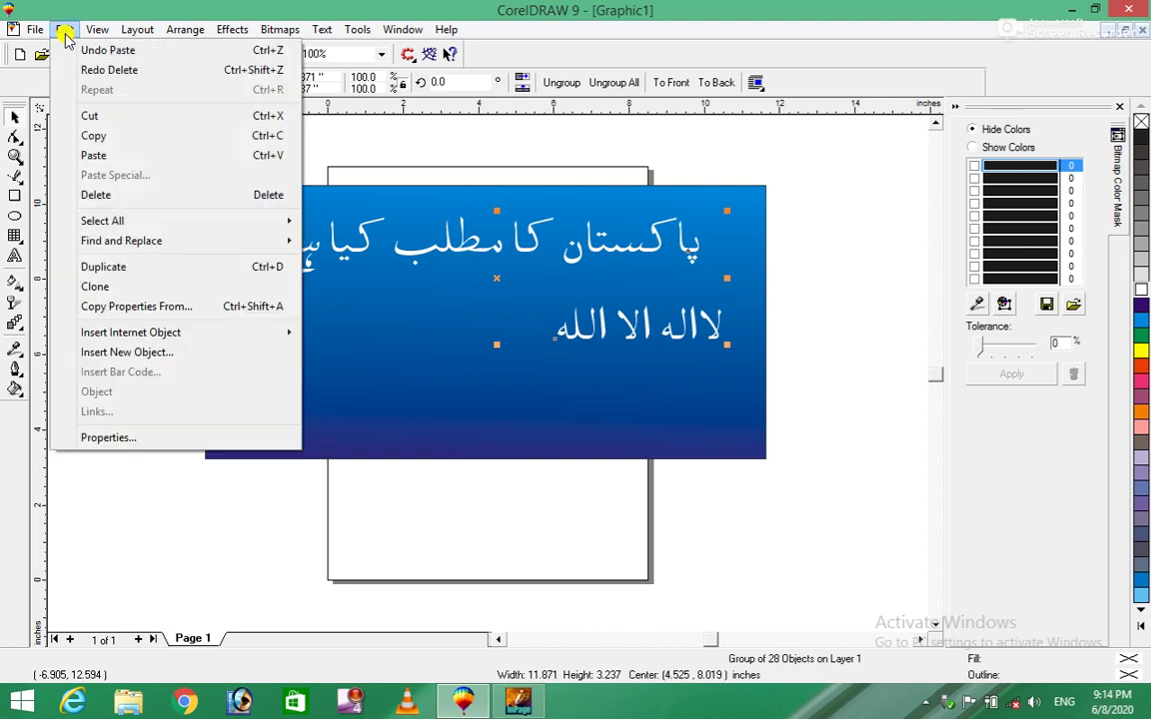
mouse_move(103, 221)
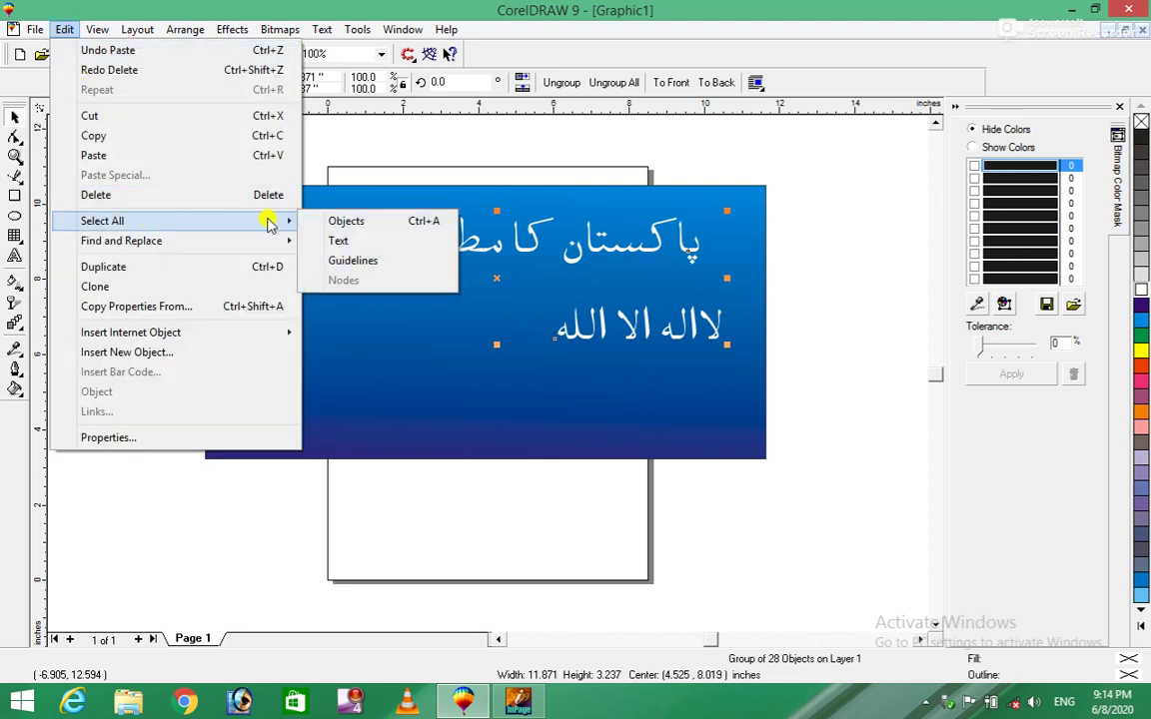
click(371, 225)
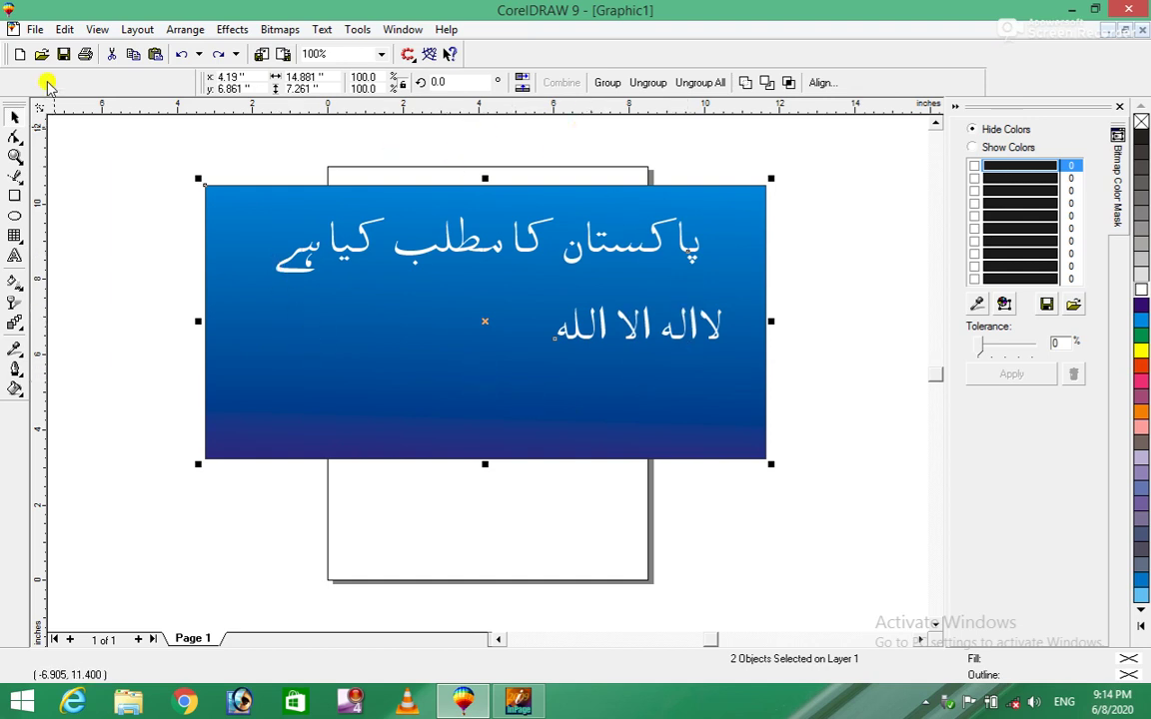
click(62, 30)
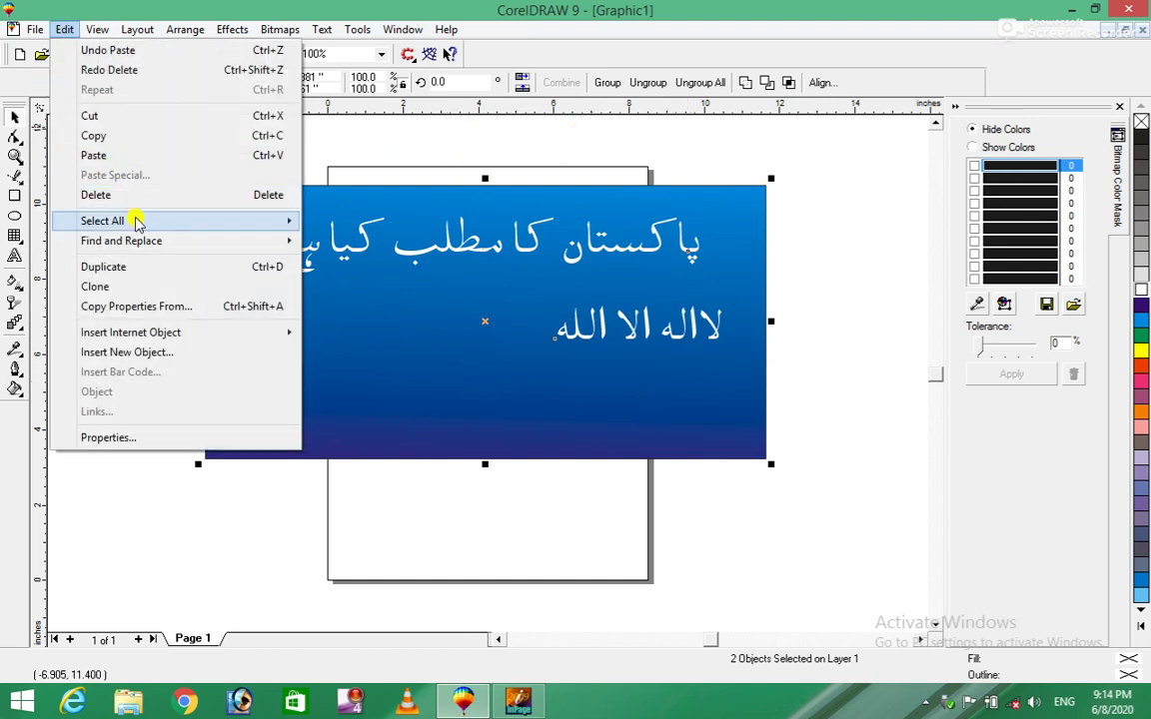
mouse_move(103, 221)
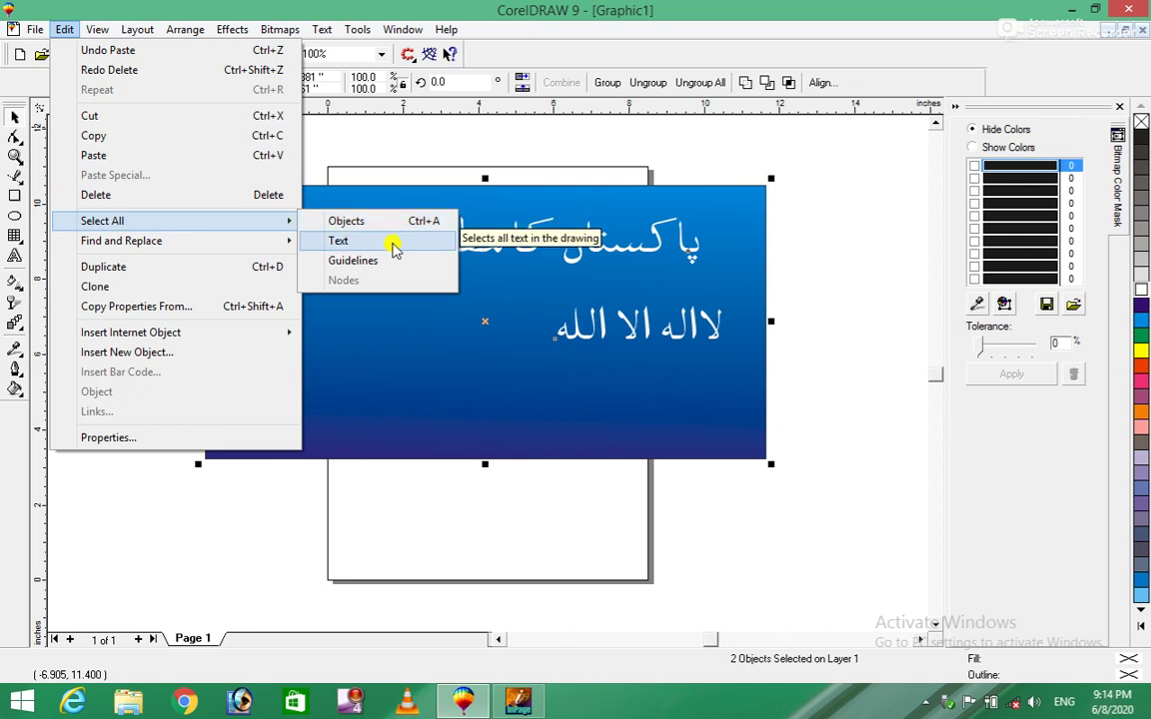
click(392, 245)
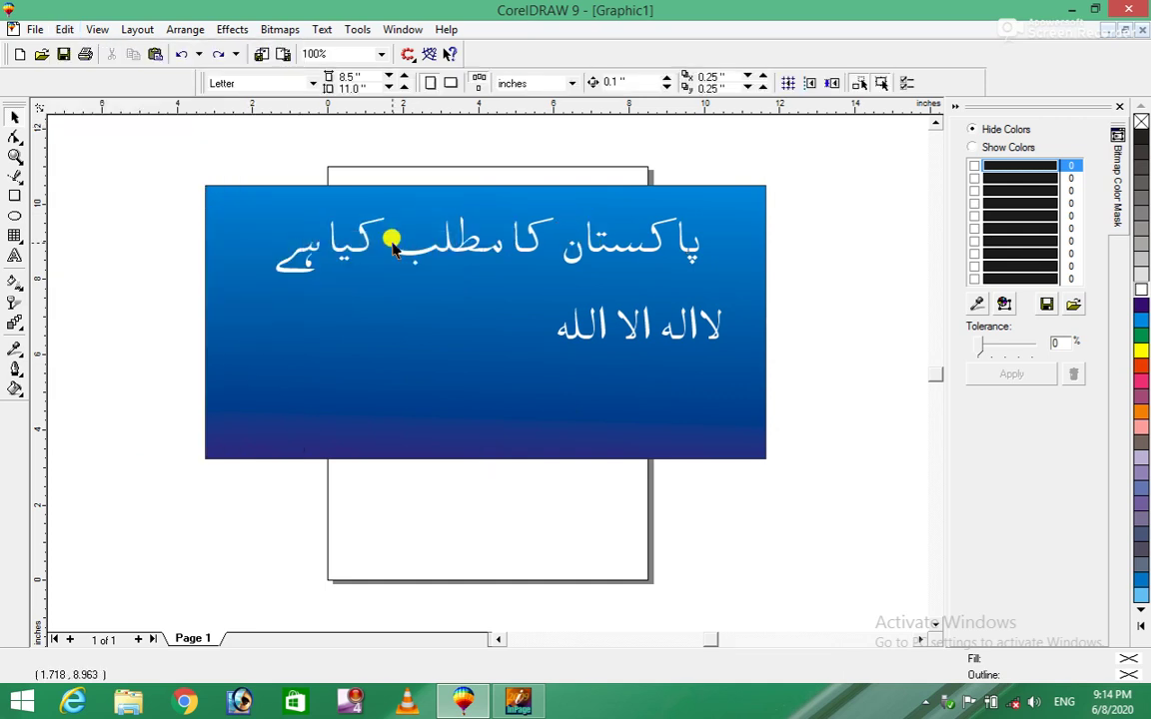
click(474, 250)
click(794, 255)
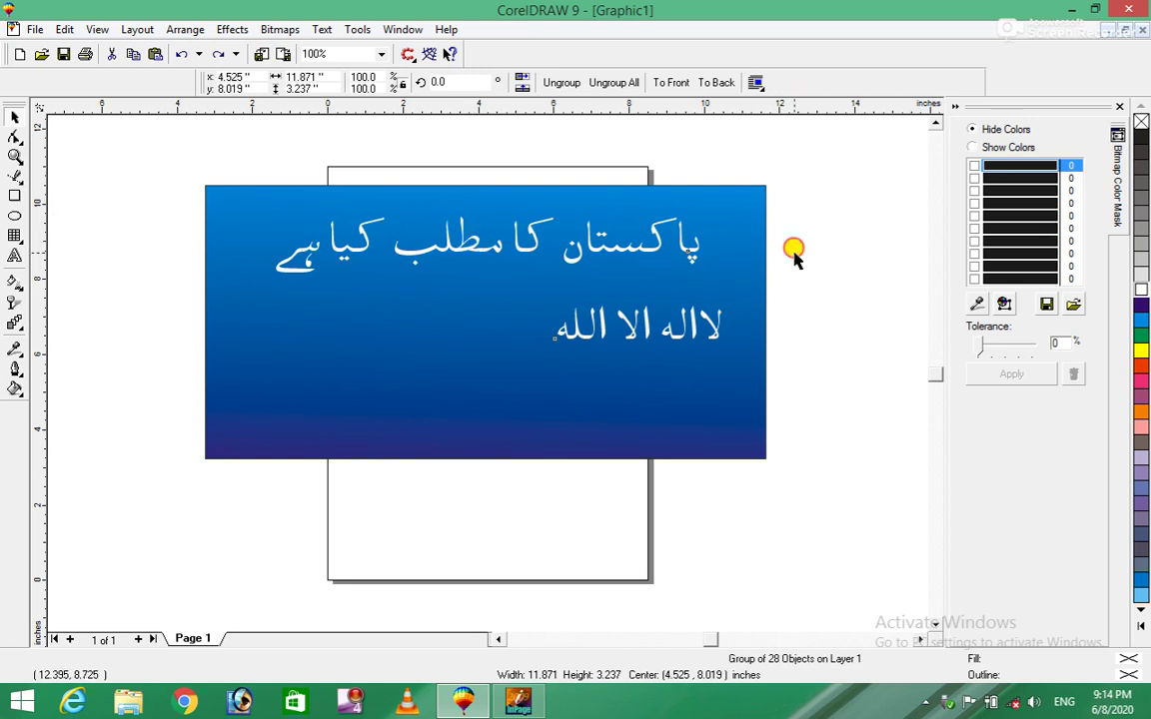
click(214, 377)
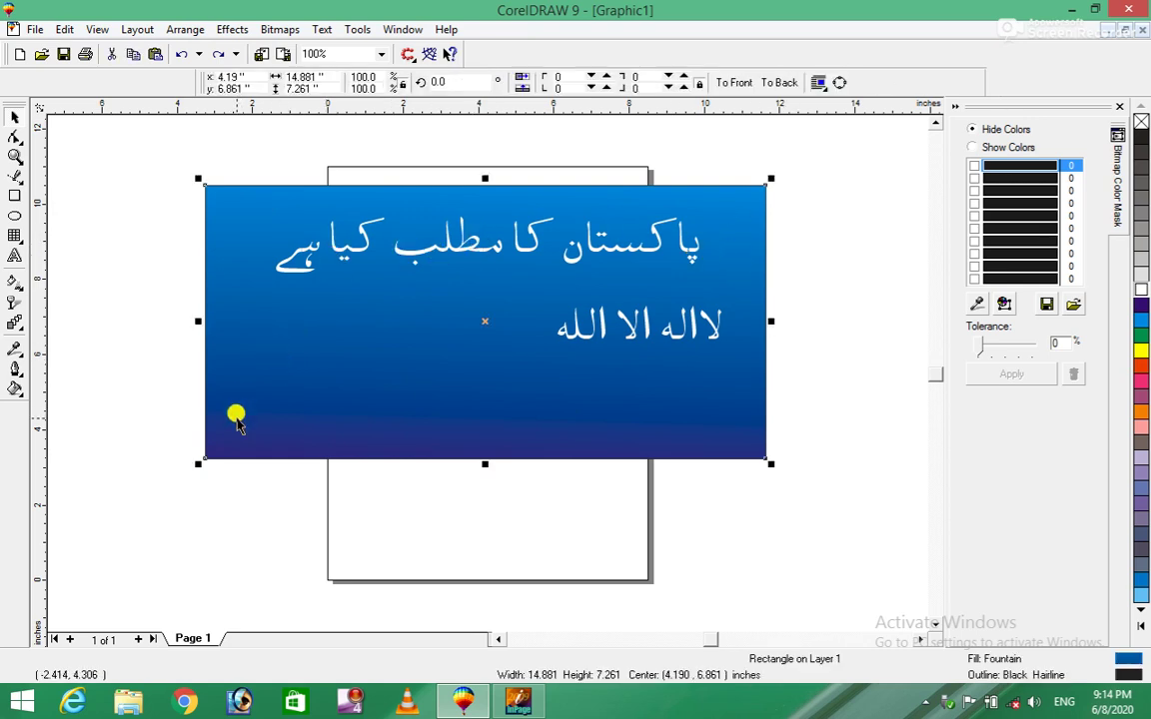
- Use Edit > Select All for text, then for every object in the drawing
click(64, 31)
mouse_move(103, 221)
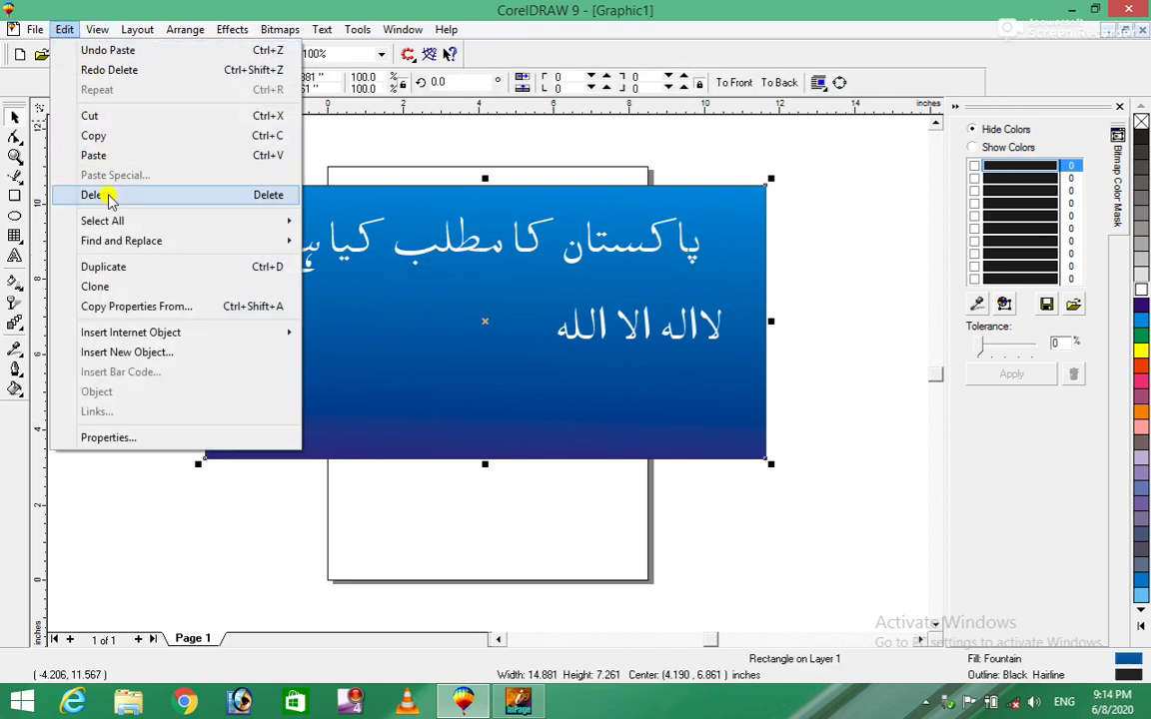
click(354, 240)
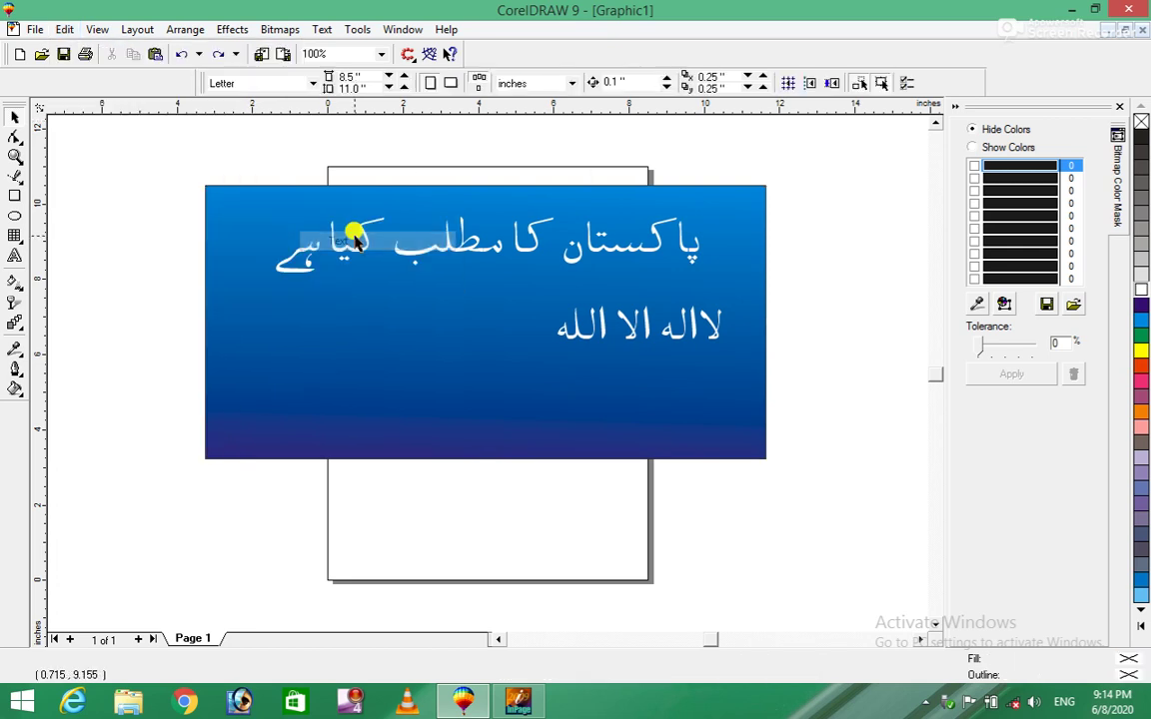
click(64, 30)
mouse_move(103, 221)
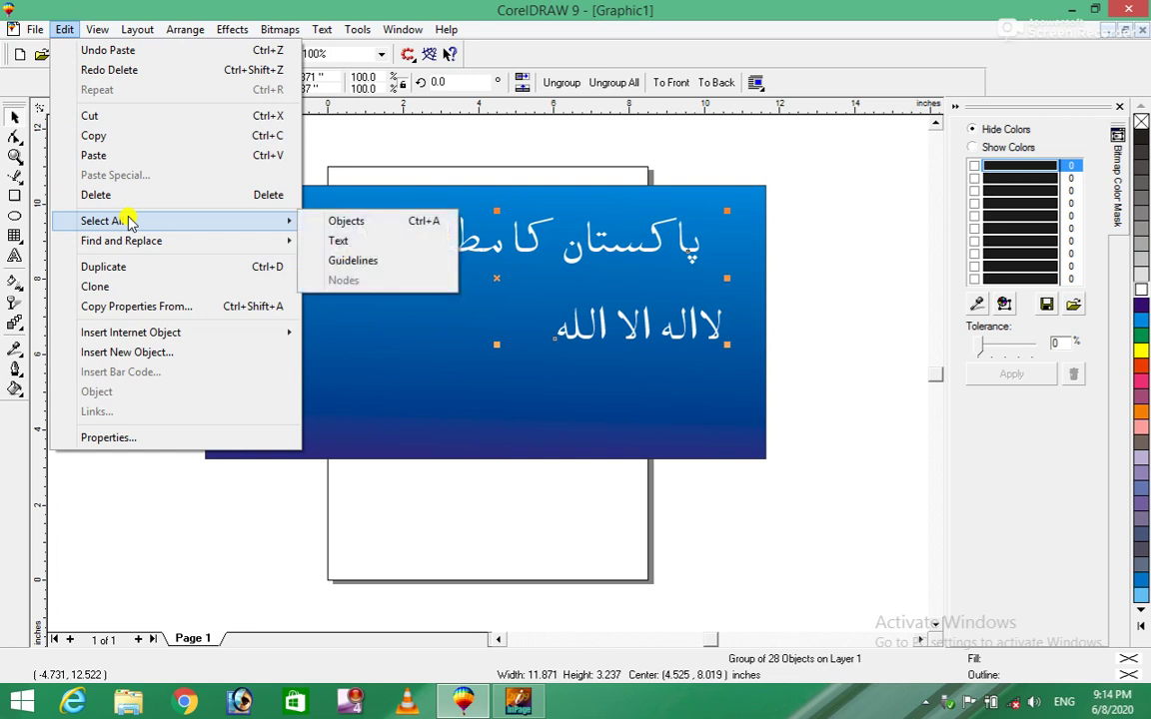
click(339, 260)
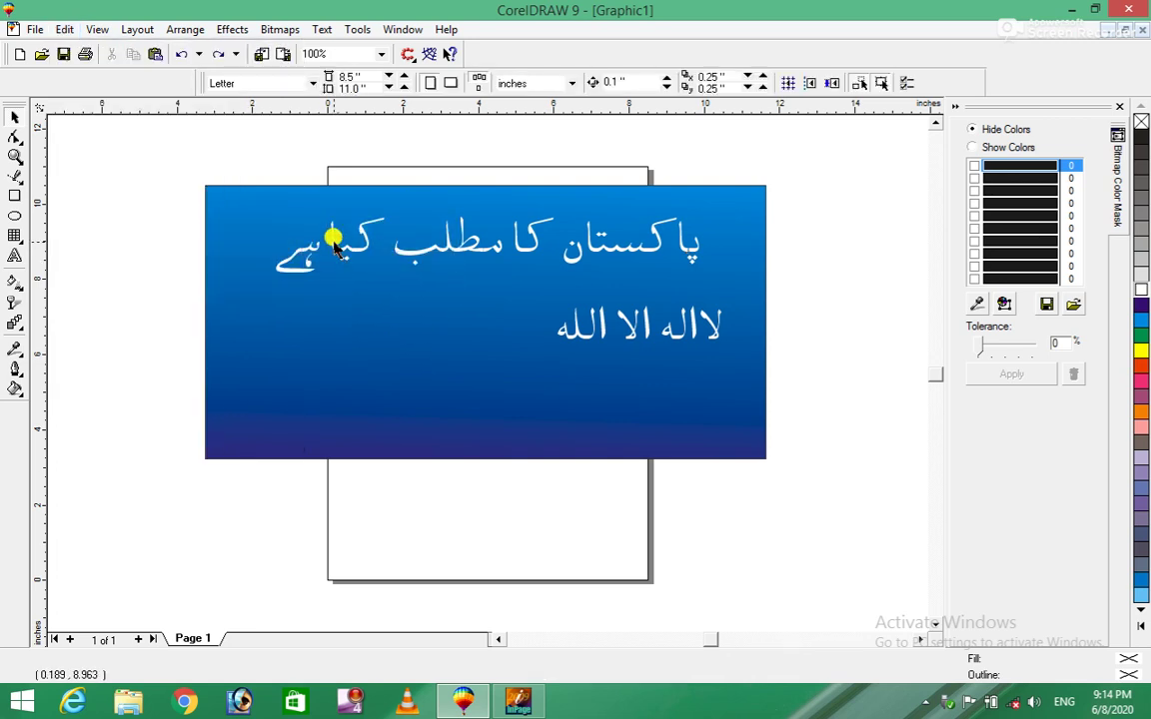
click(64, 29)
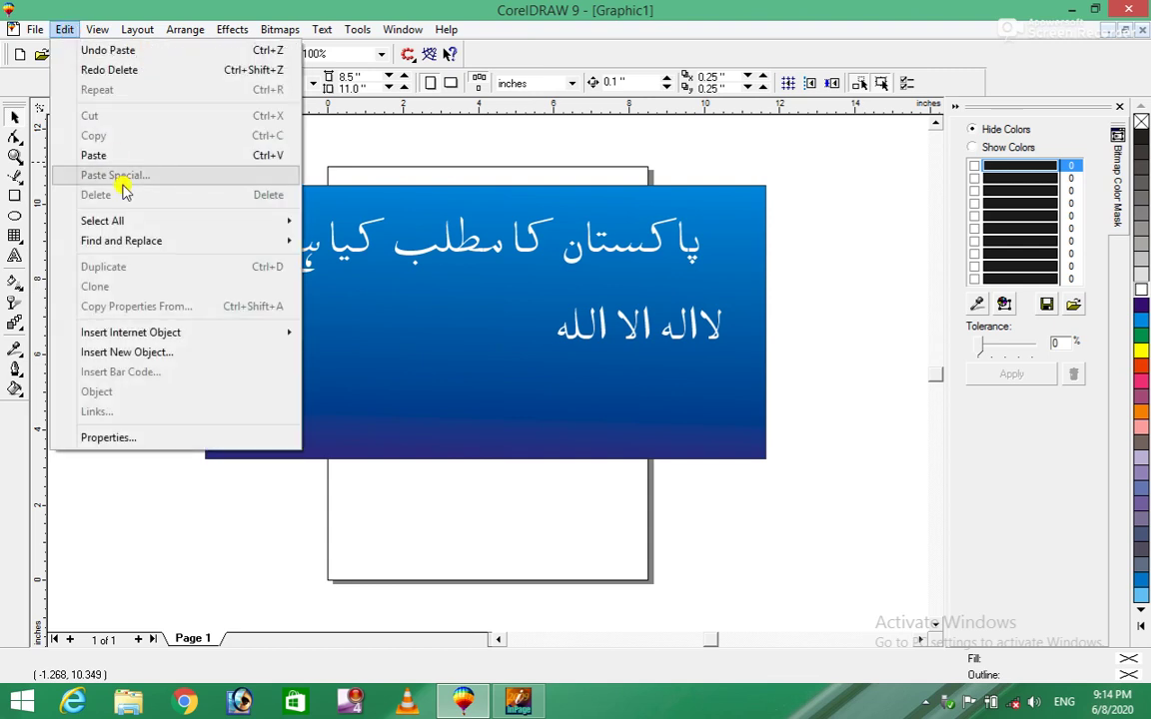
click(367, 222)
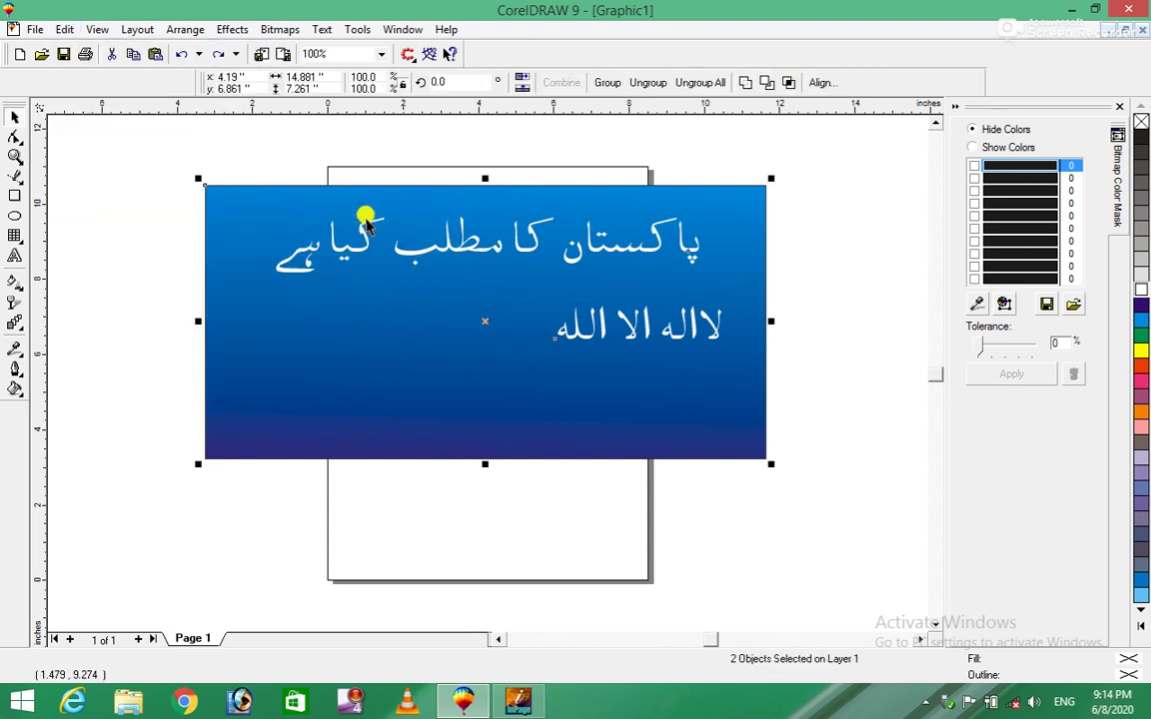
- Toggle the selection between resize and rotate handles, then select just the Urdu text group
click(406, 352)
click(418, 257)
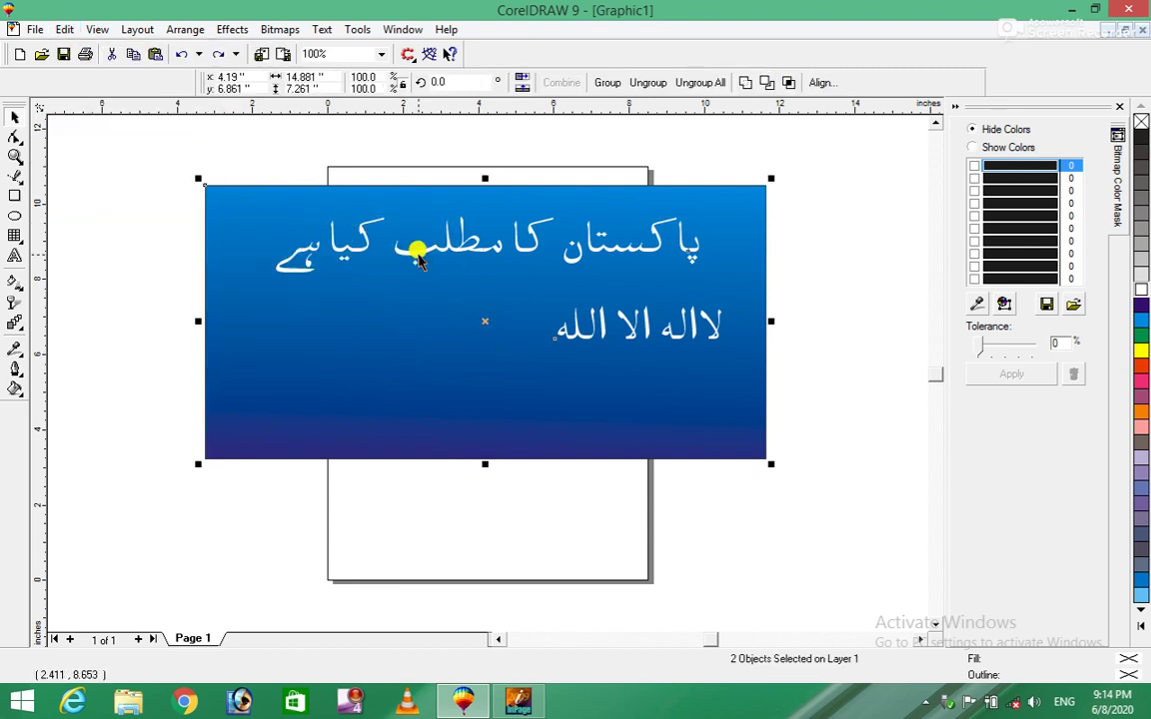
click(418, 257)
click(417, 257)
click(417, 257)
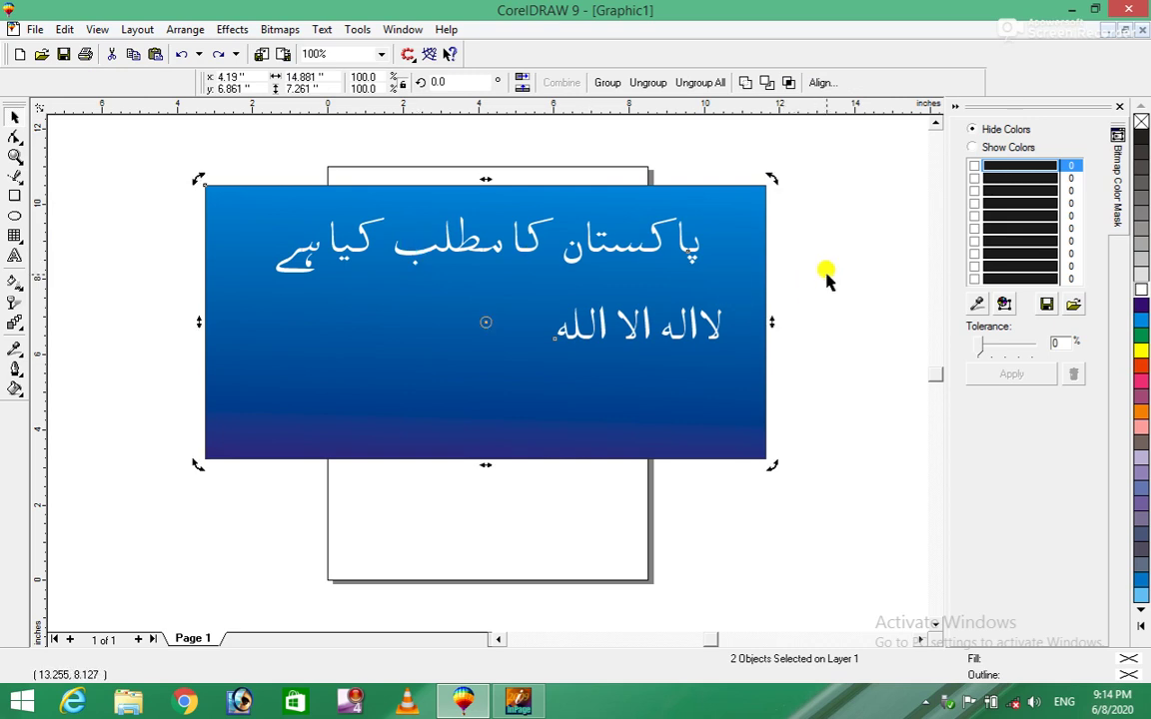
click(825, 277)
click(693, 242)
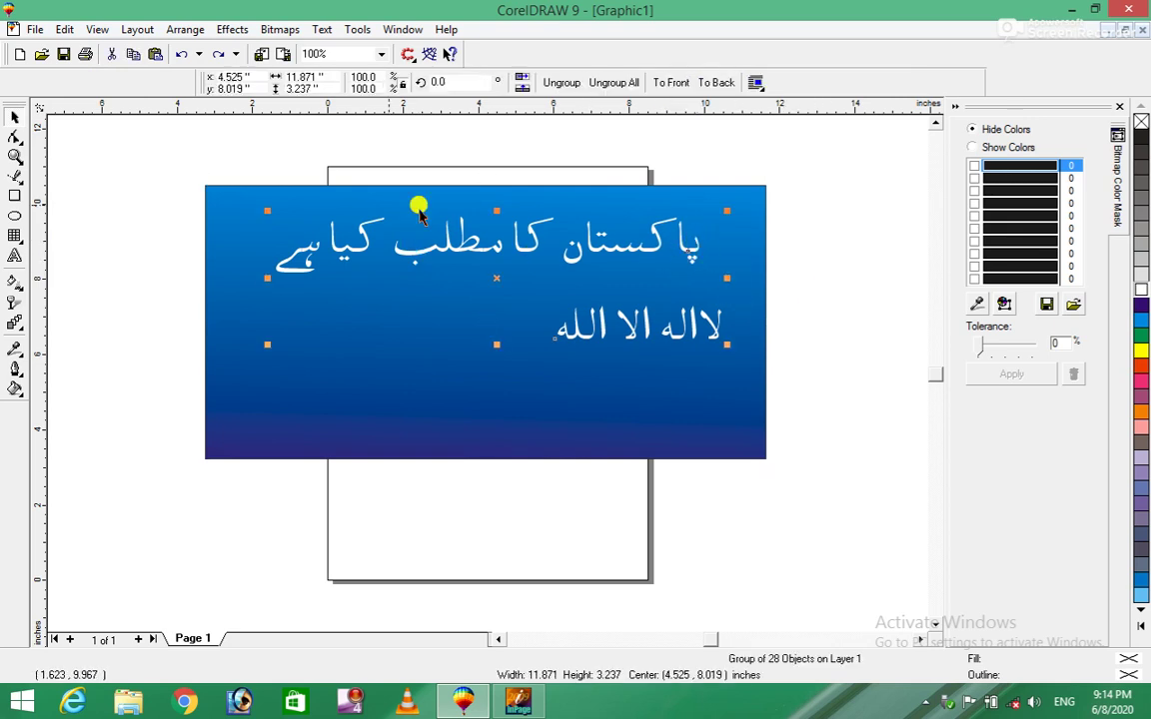
click(64, 29)
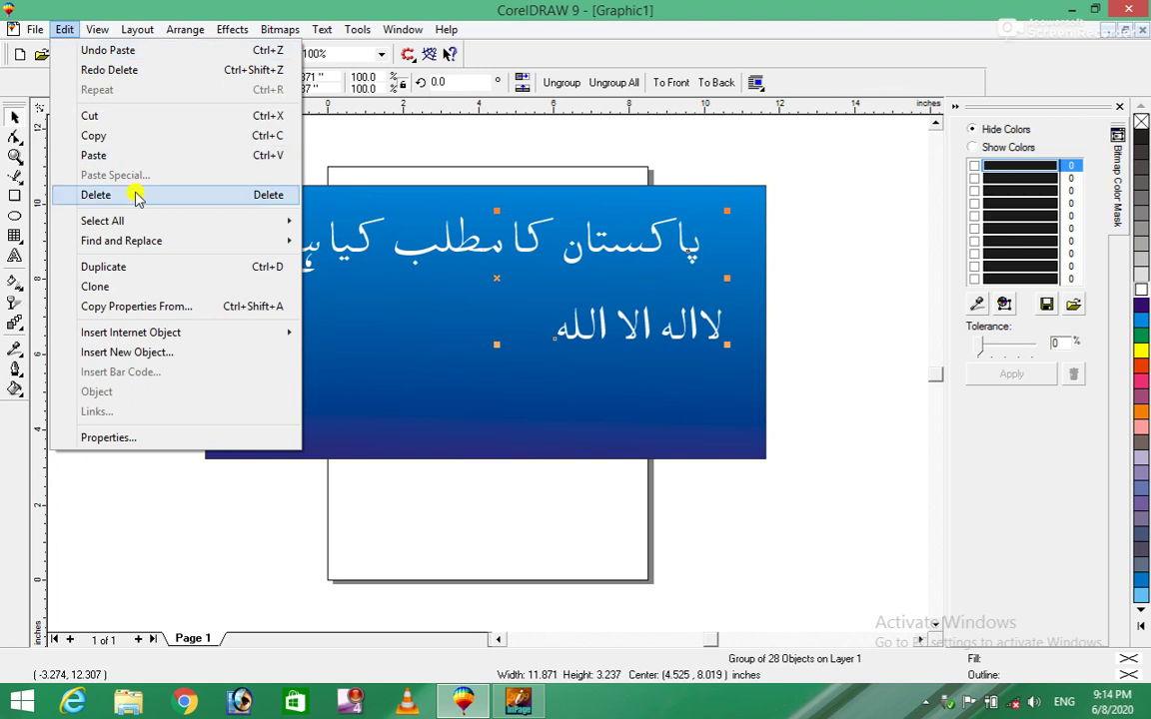
mouse_move(121, 241)
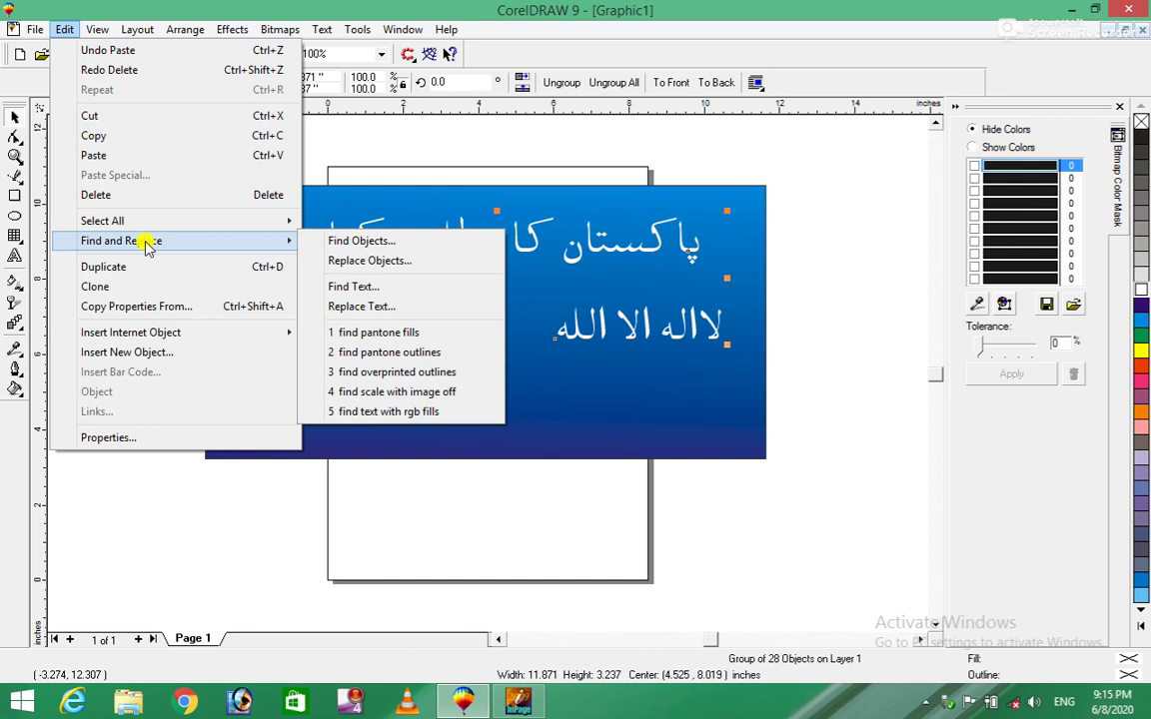
- Open the Find Objects wizard, page forward twice and back once, then cancel it
click(351, 243)
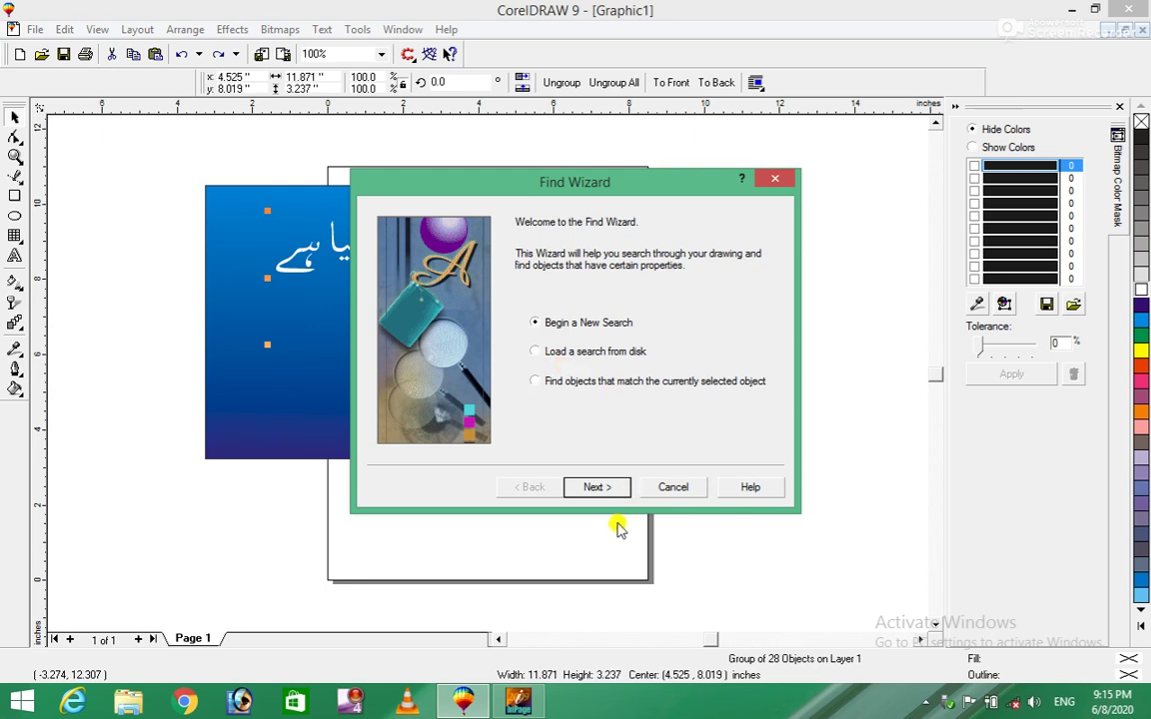
click(598, 487)
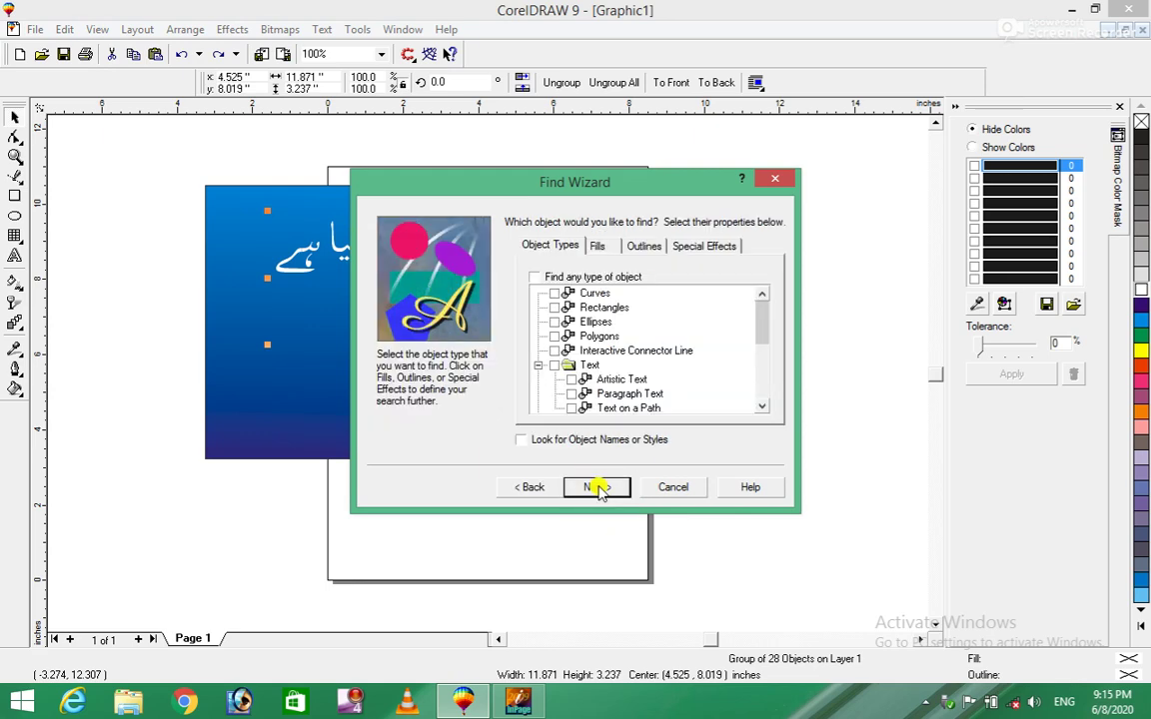
click(597, 488)
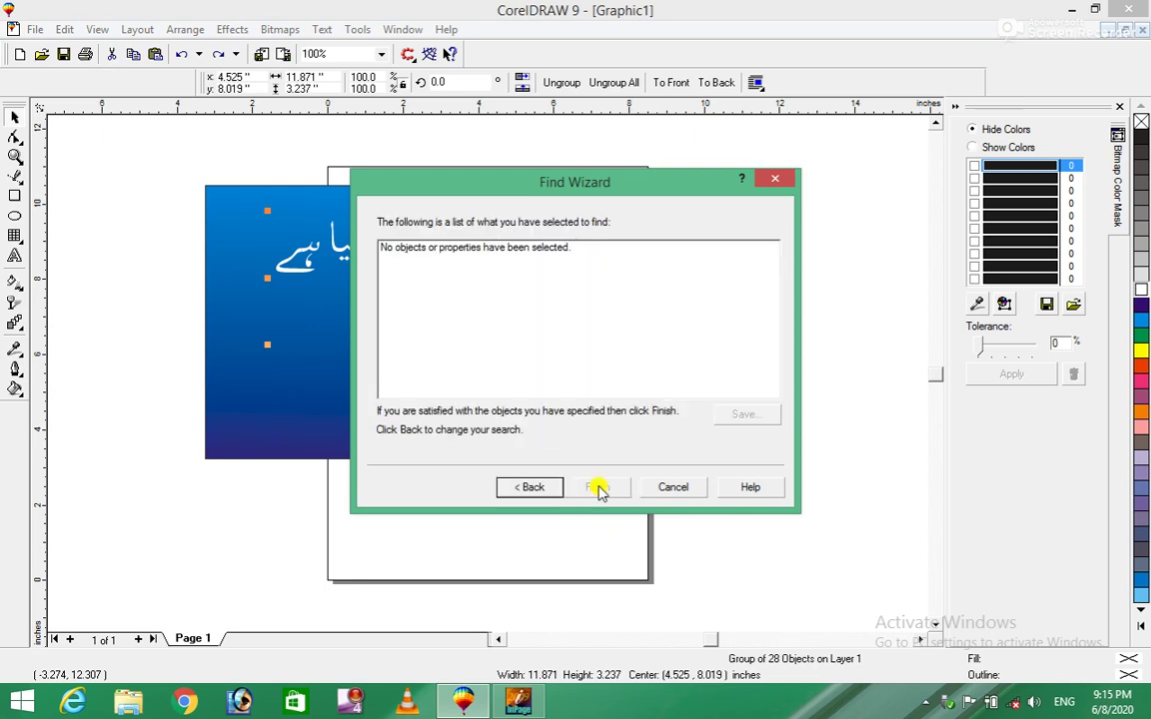
click(545, 488)
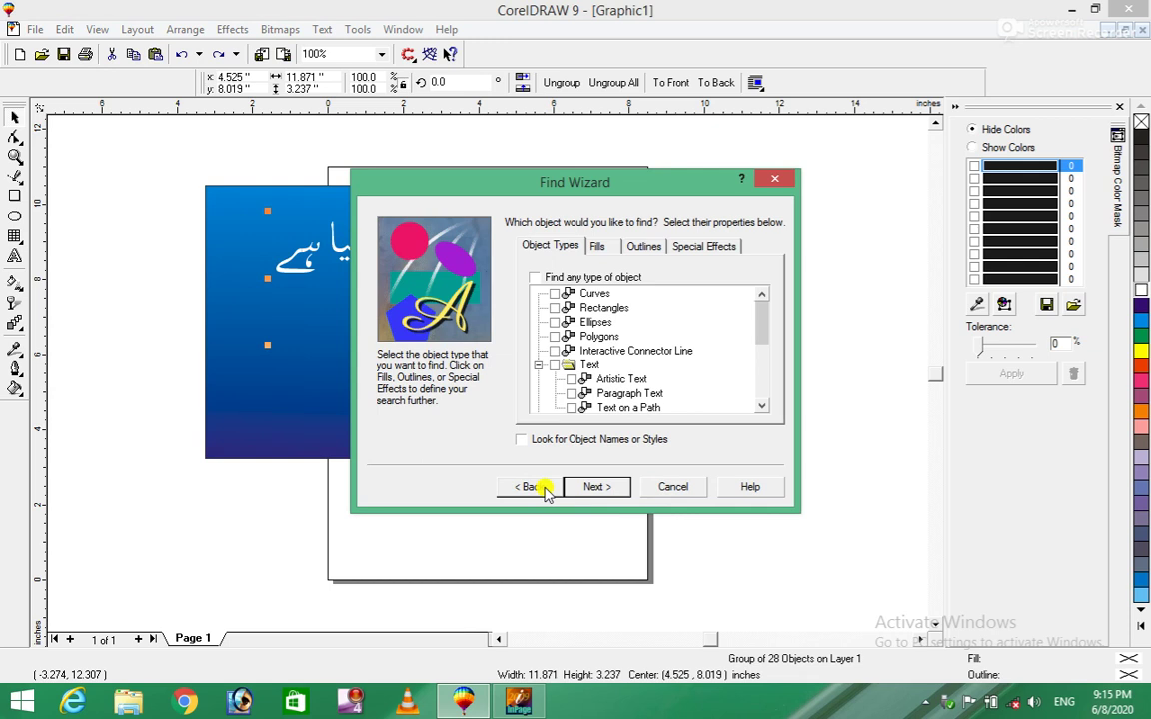
click(678, 489)
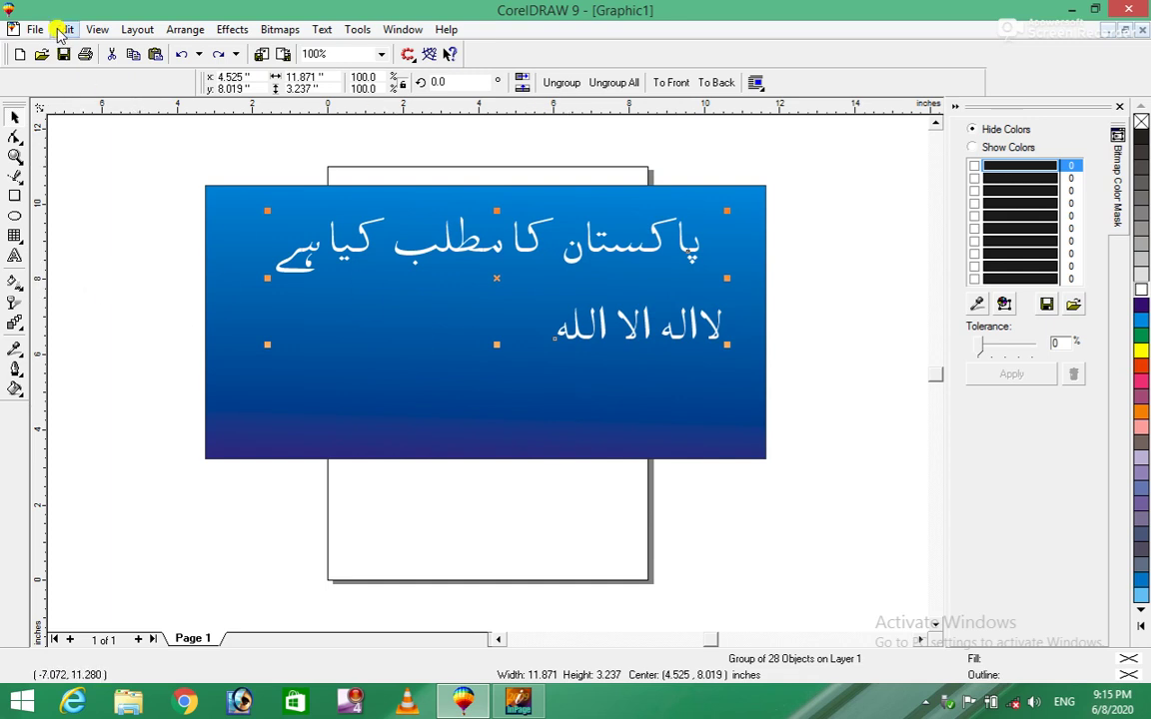
click(60, 31)
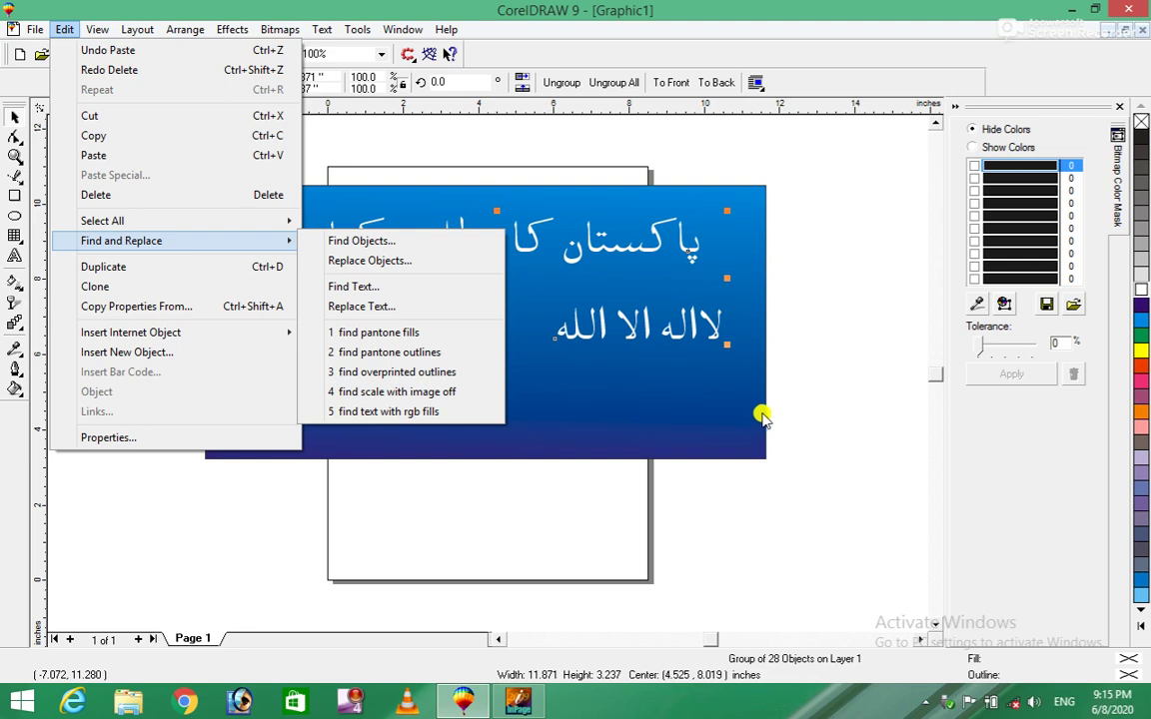
click(854, 280)
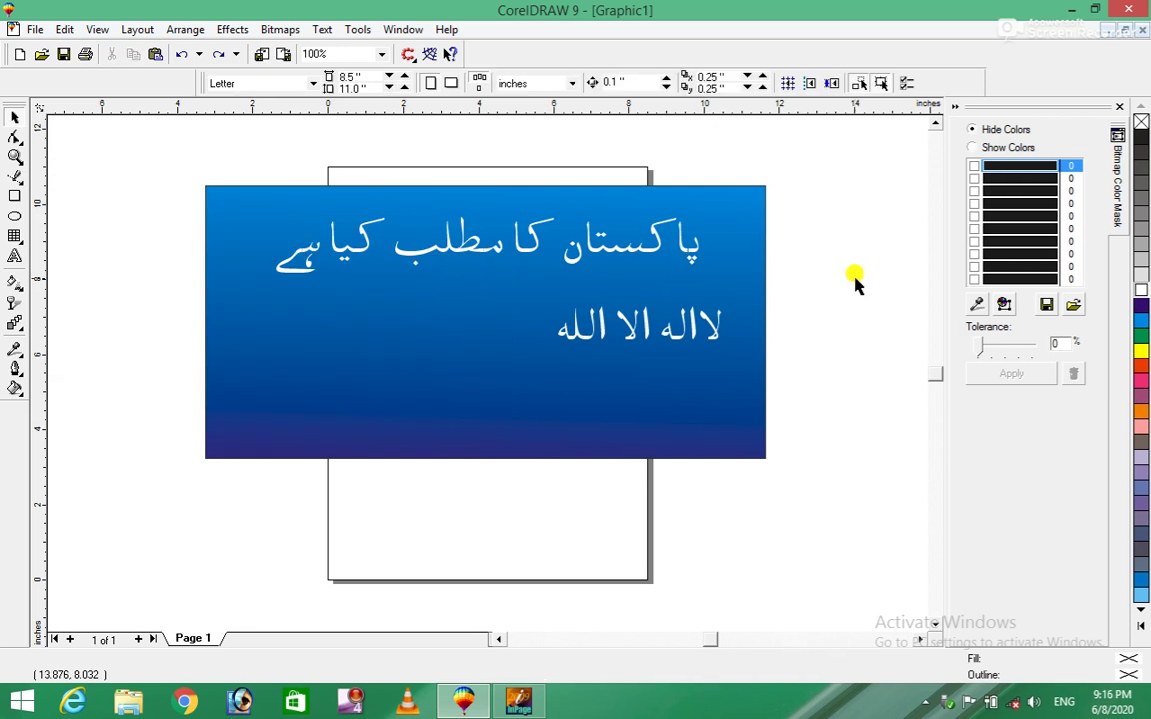
- Duplicate the Urdu text group with Ctrl+D, move the copy down, then delete it
click(499, 245)
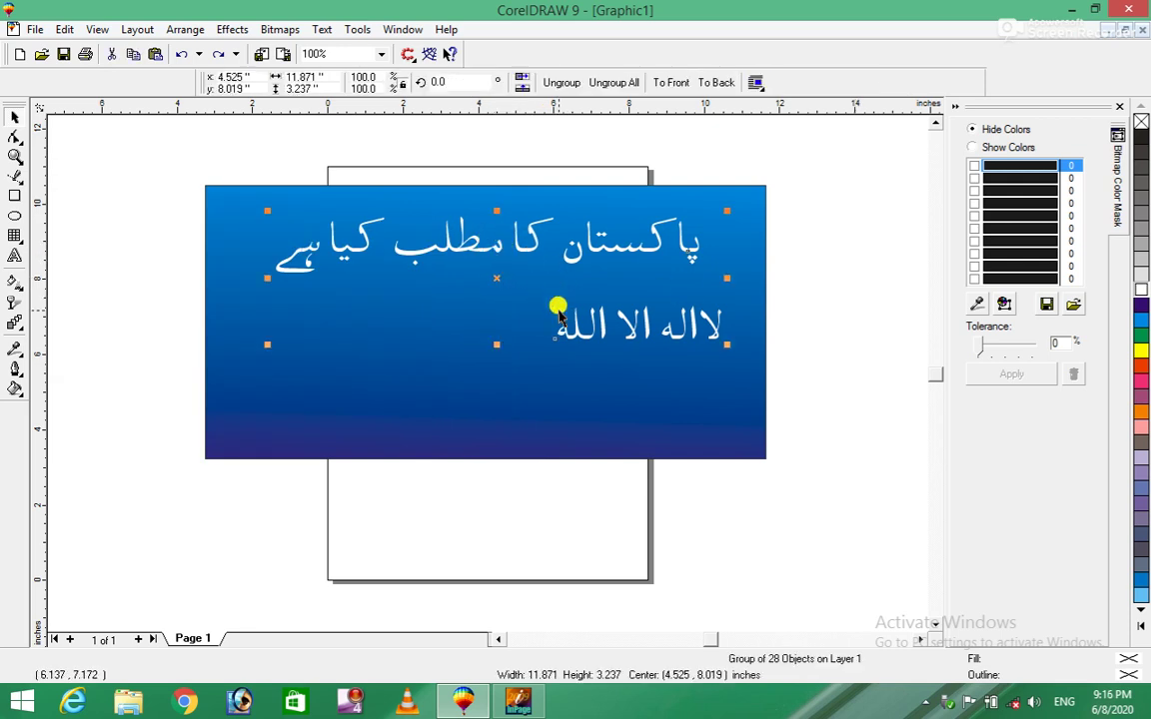
key(ctrl+d)
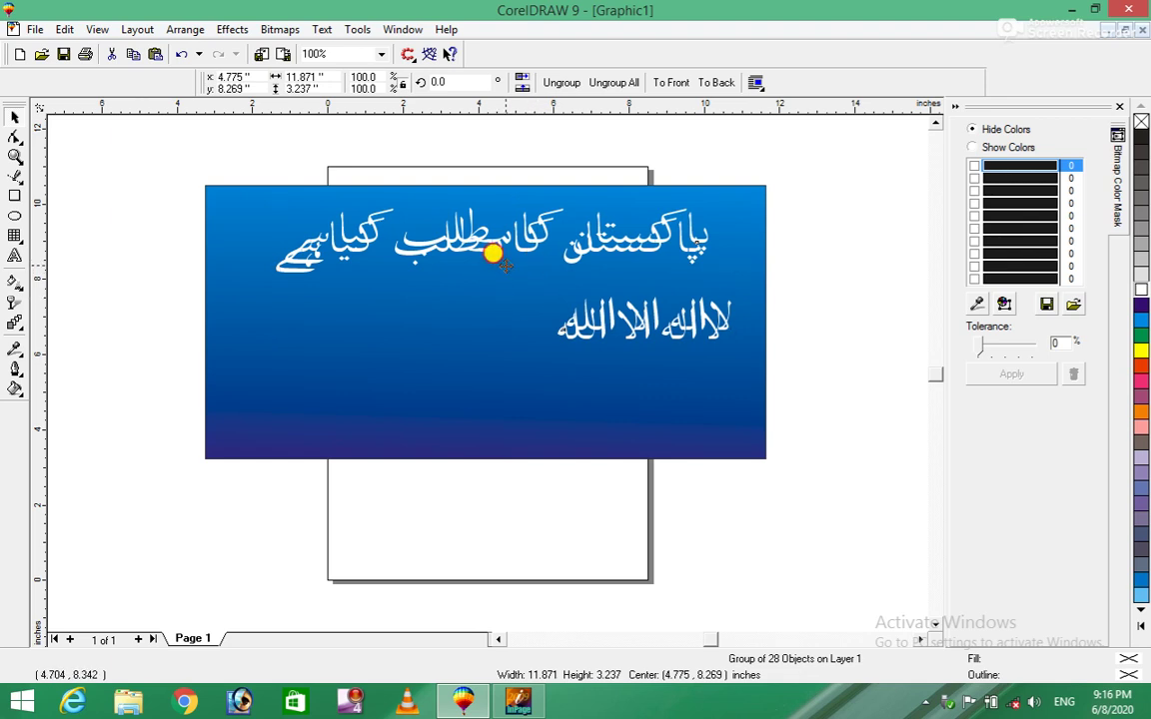
drag(493, 252, 482, 364)
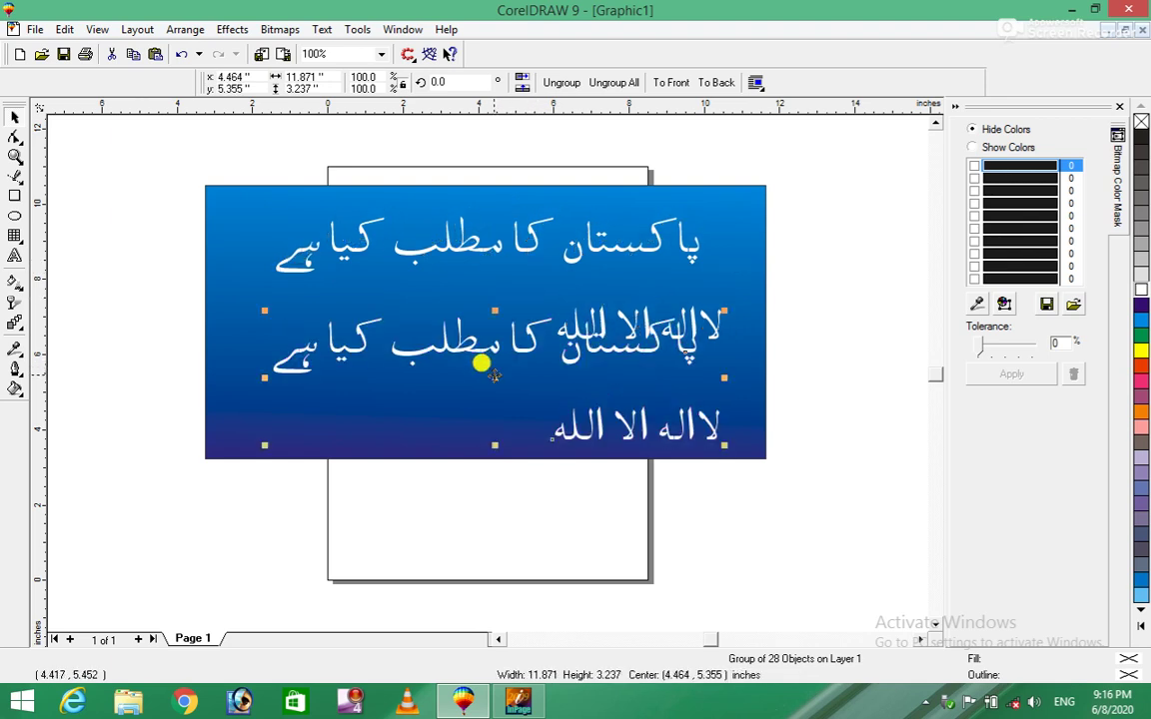
key(Delete)
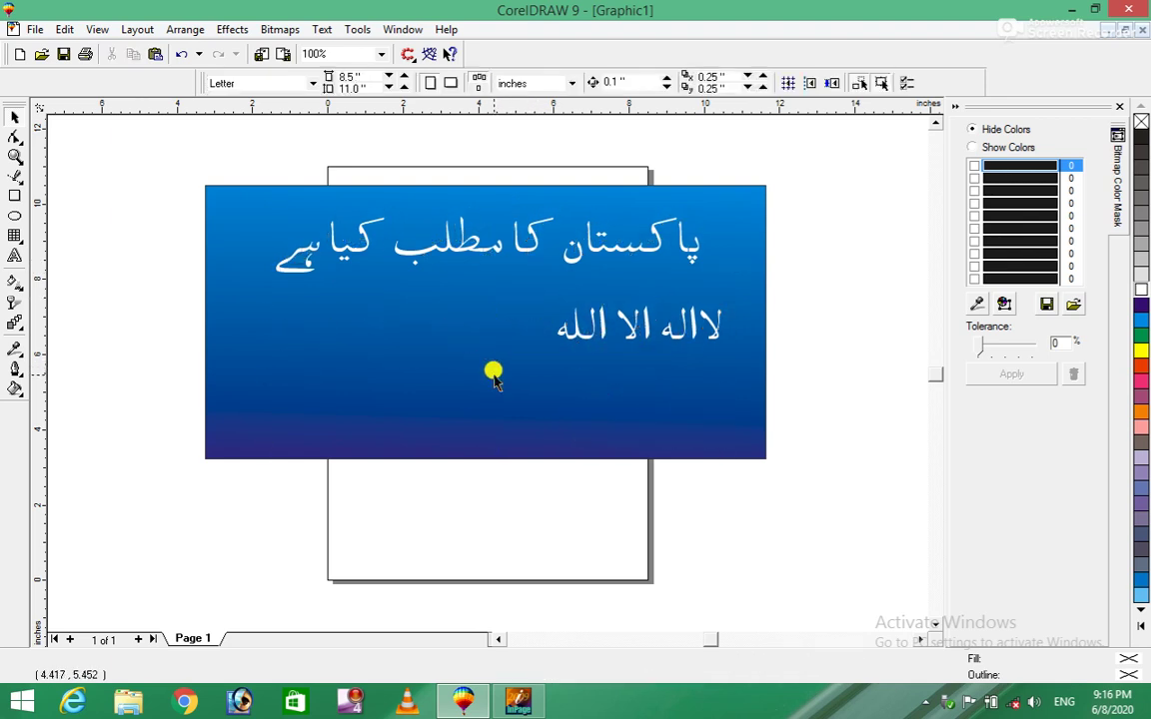
- Duplicate the gradient rectangle from the Edit menu, move the copy down, then delete it
click(65, 30)
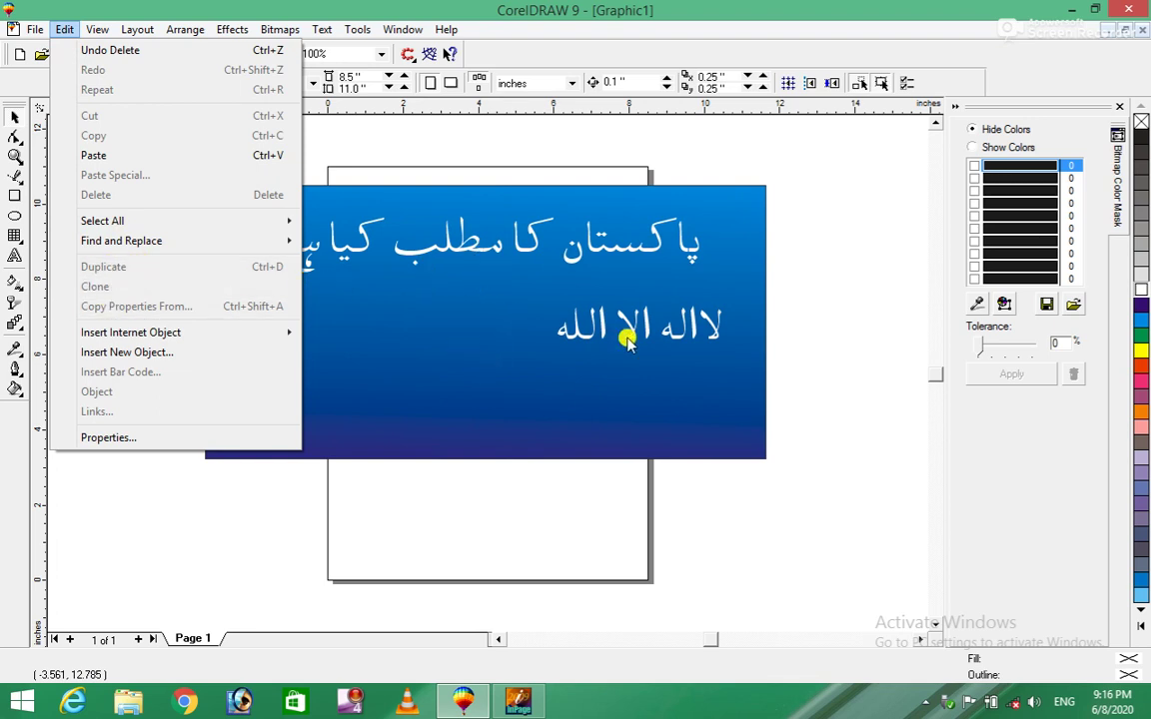
click(723, 421)
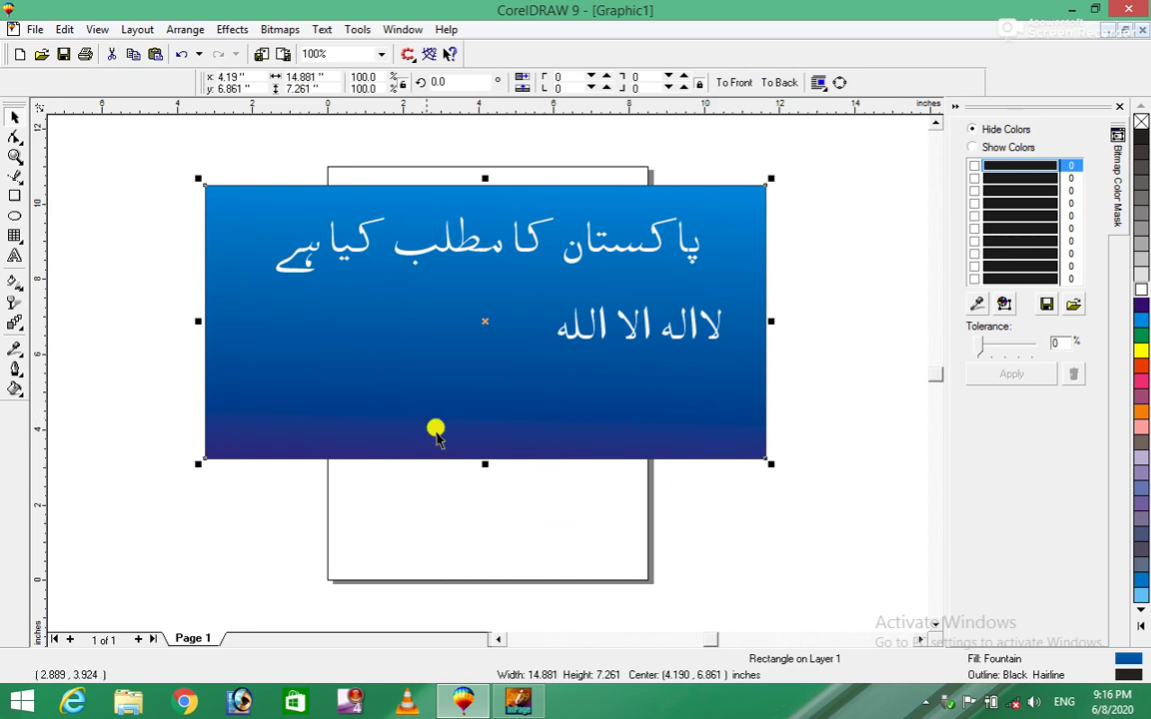
click(66, 30)
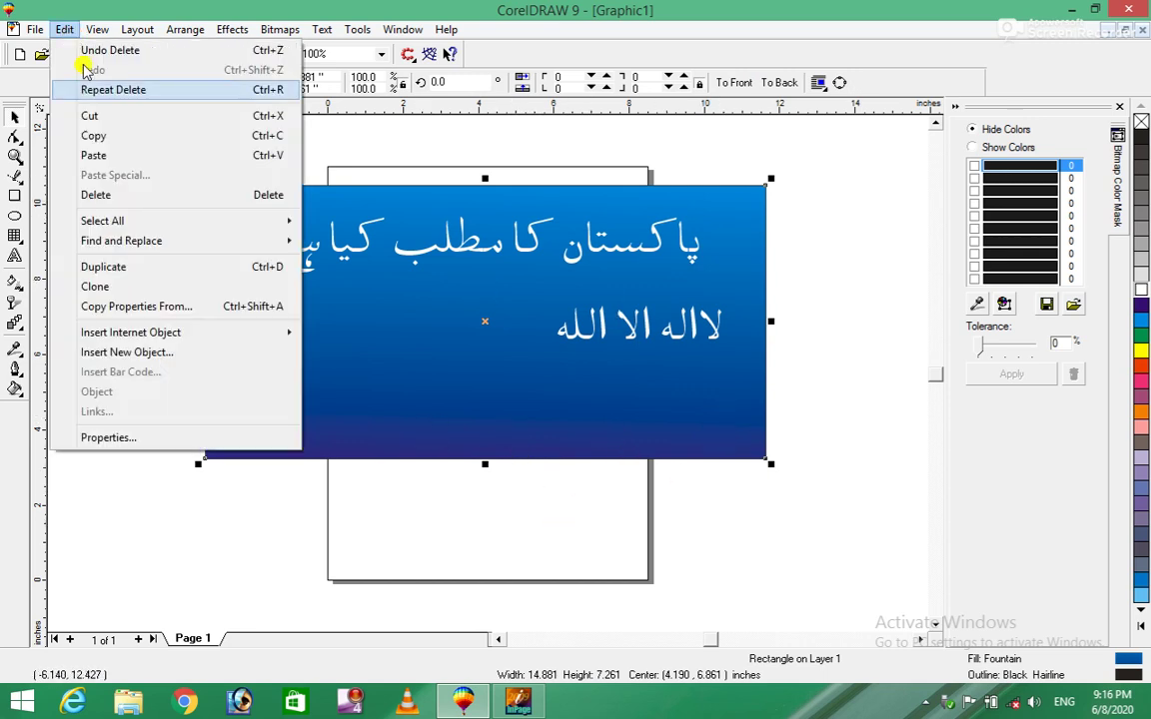
click(109, 264)
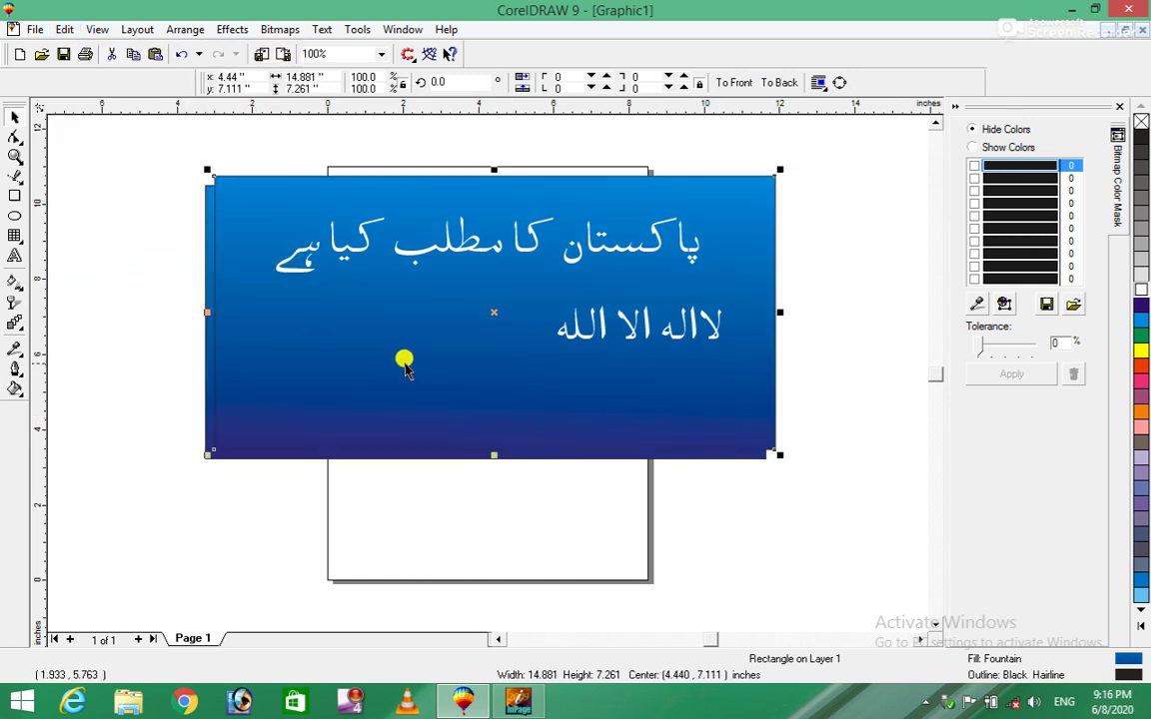
drag(483, 303, 480, 481)
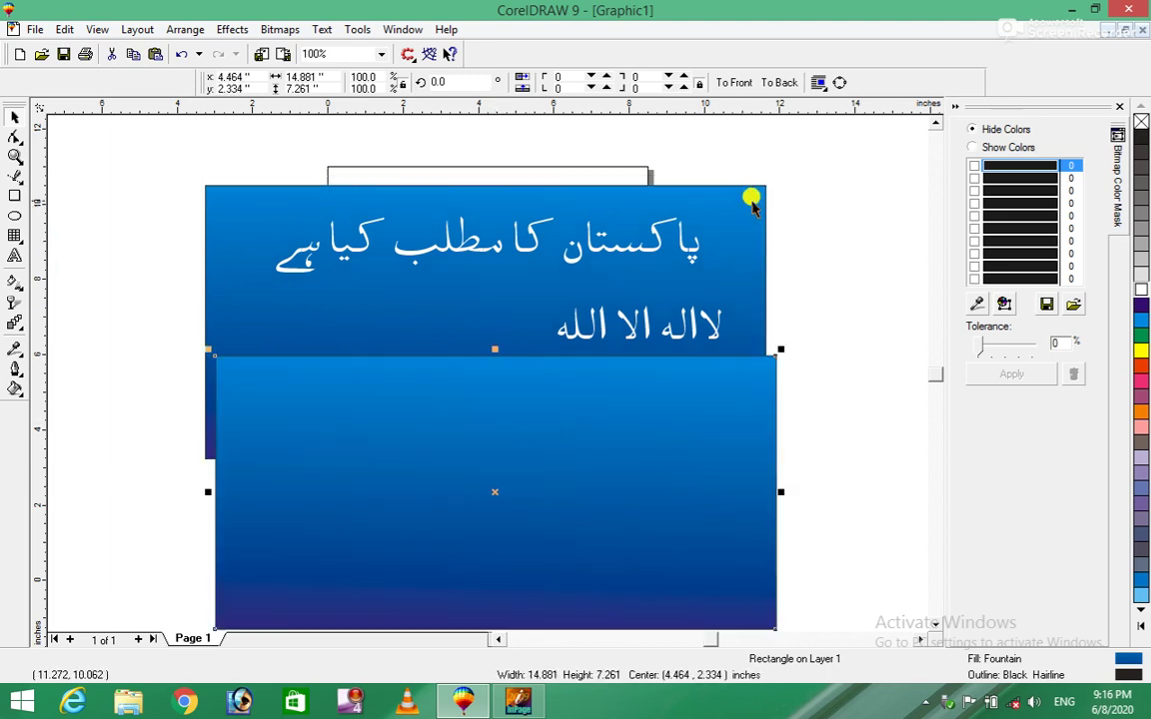
key(Delete)
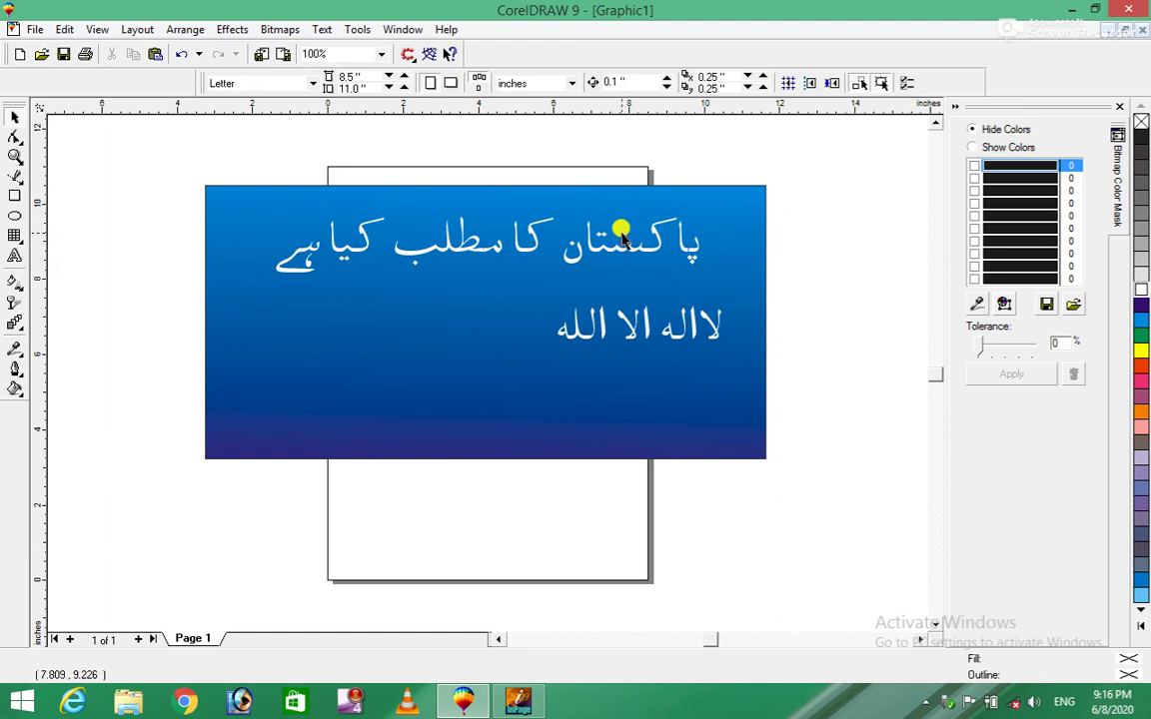
- Duplicate the Urdu text from the Edit menu, drag the copy lower, then delete it
click(614, 252)
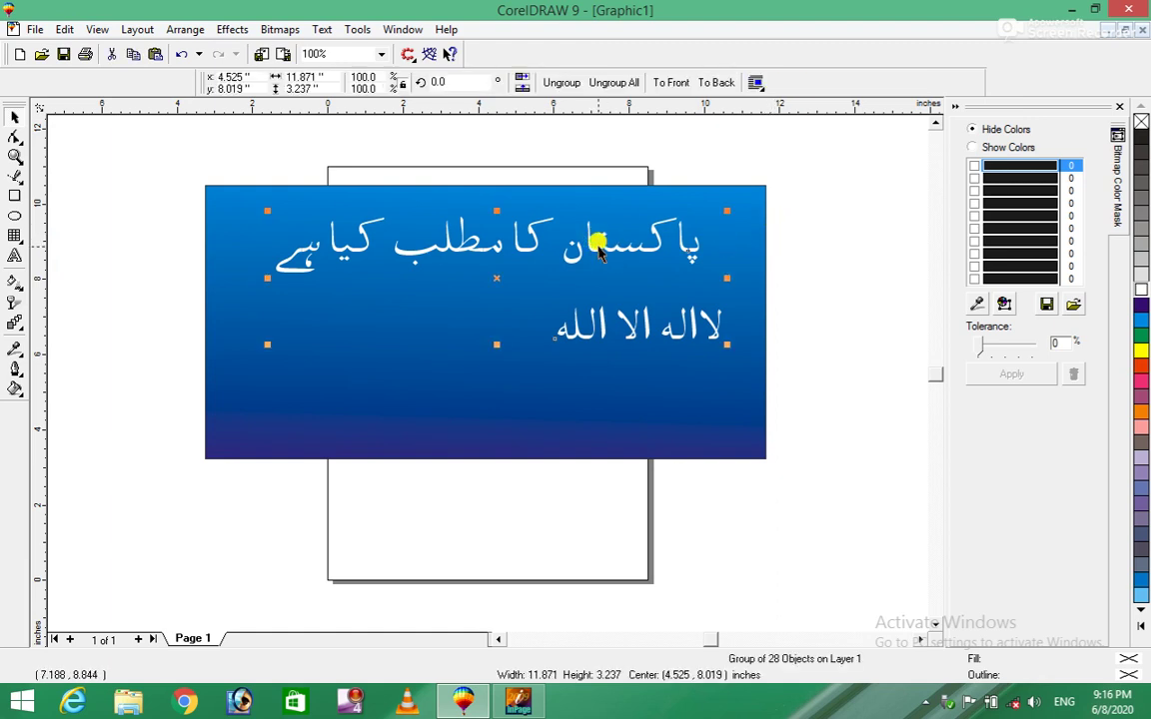
click(74, 31)
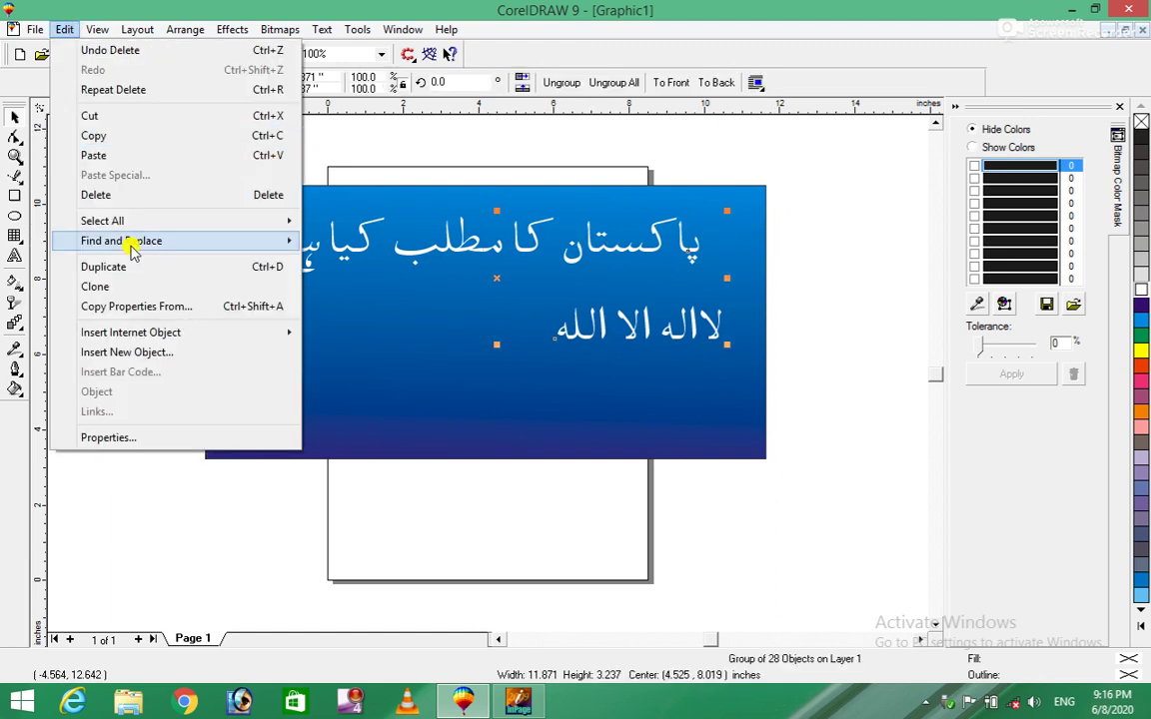
click(162, 267)
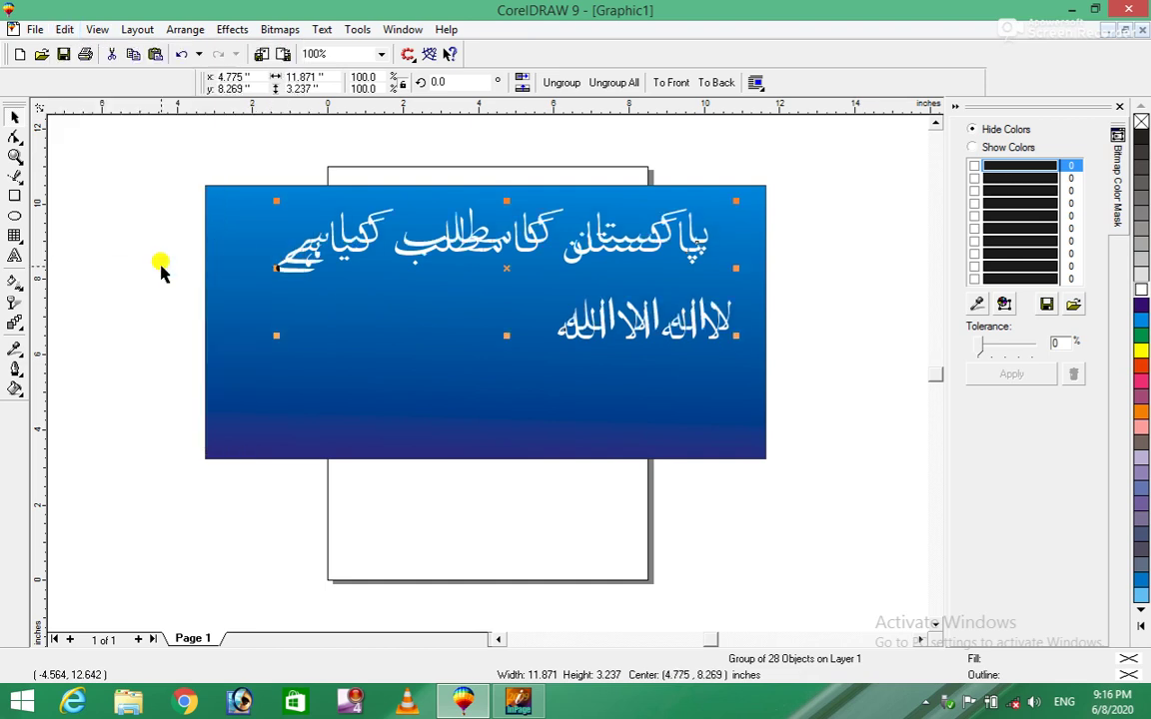
drag(493, 257, 481, 441)
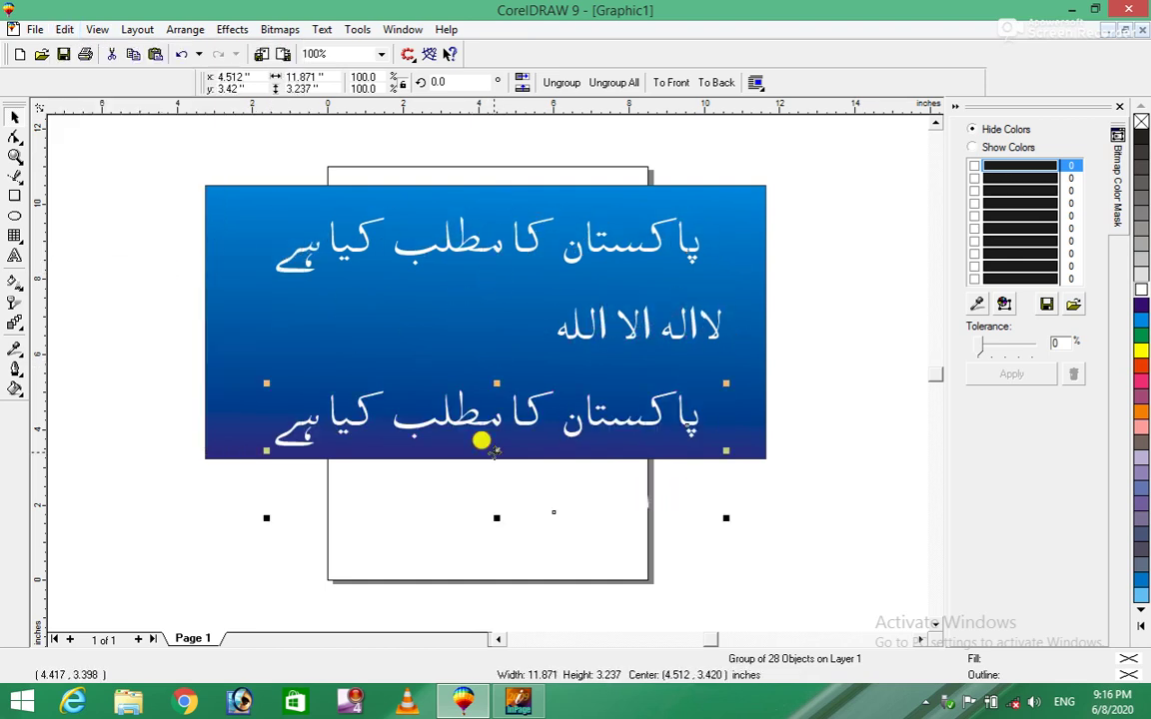
key(Delete)
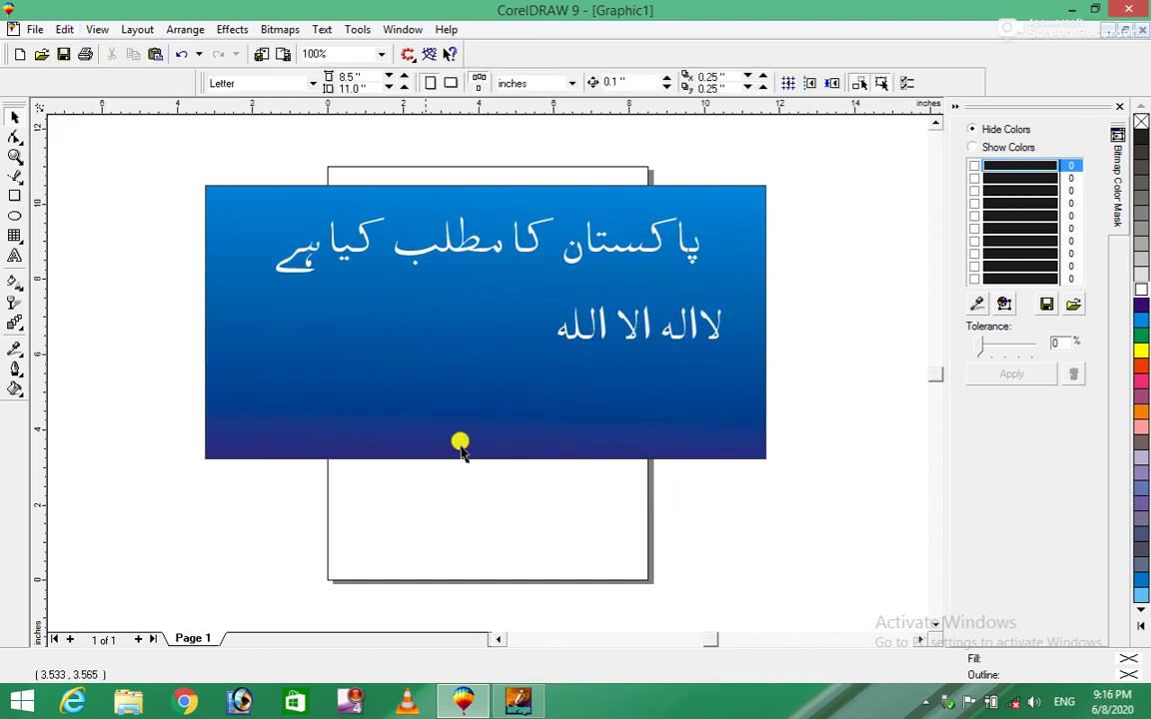
- Duplicate and delete the rectangle once more, then marquee-select the banner with its text
click(235, 449)
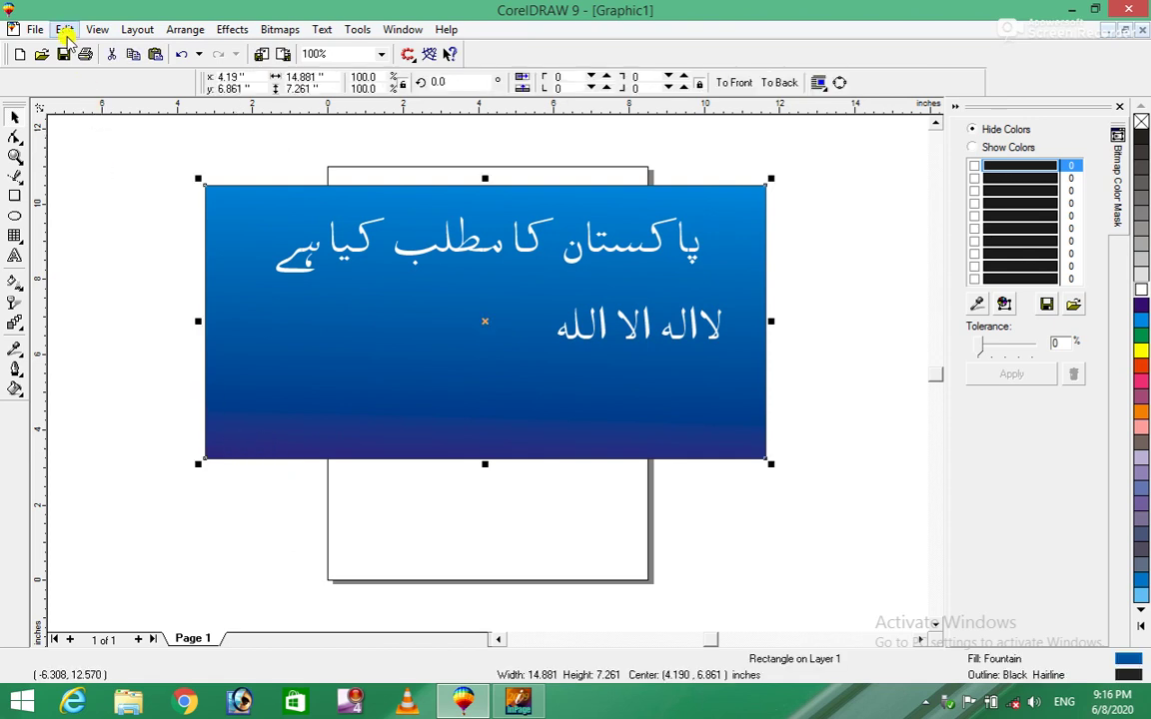
click(63, 29)
click(102, 267)
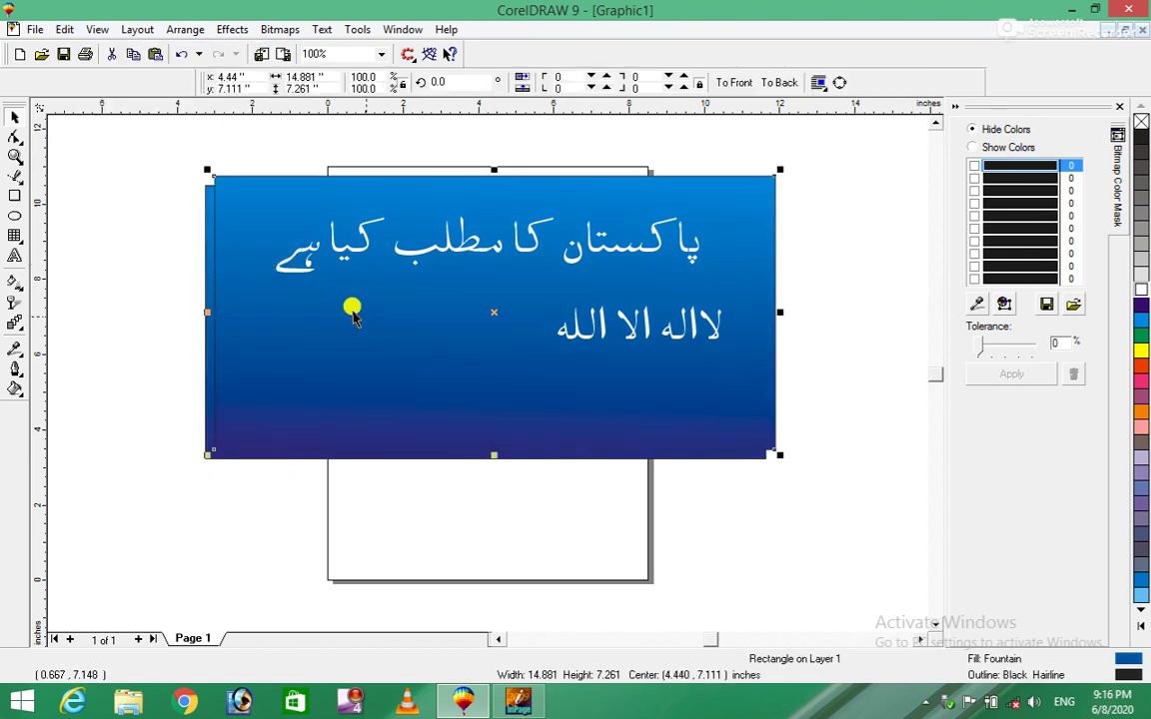
drag(489, 312, 462, 436)
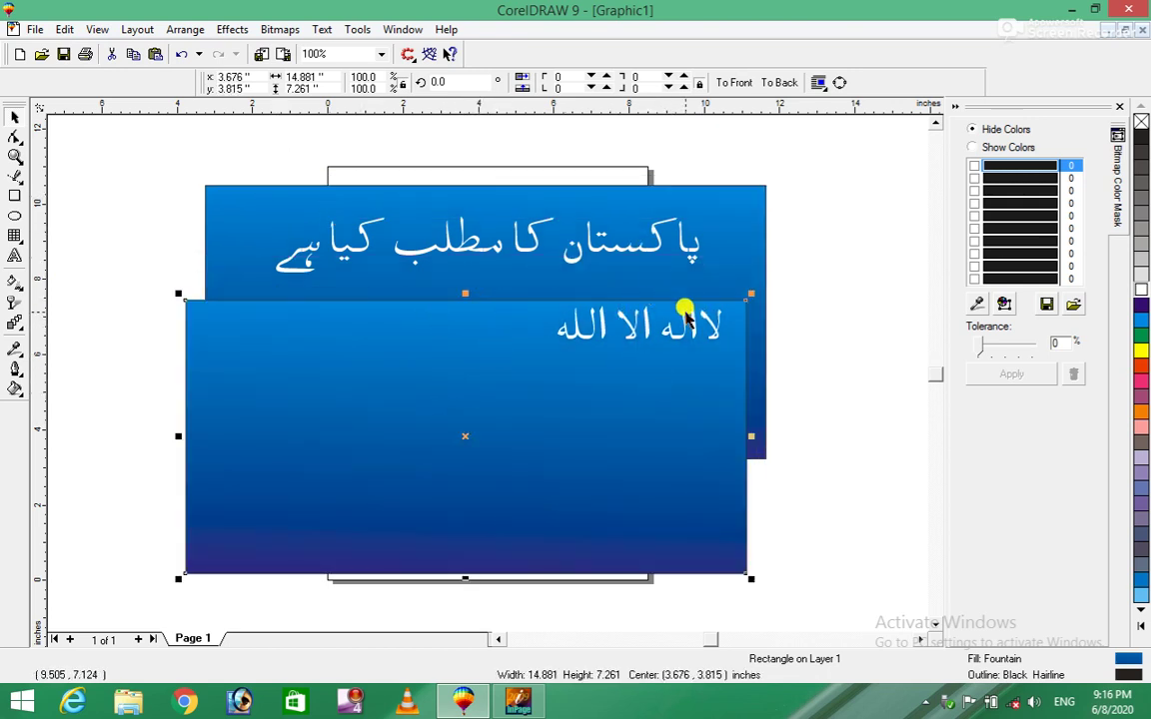
key(Delete)
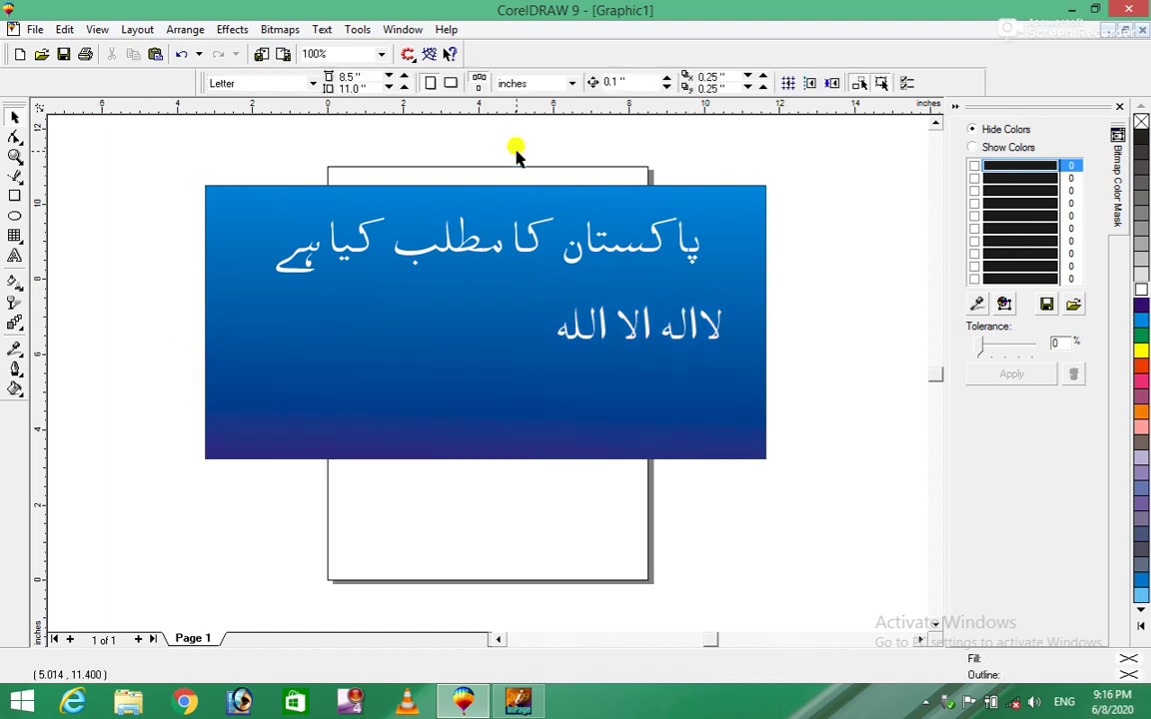
drag(173, 166, 834, 524)
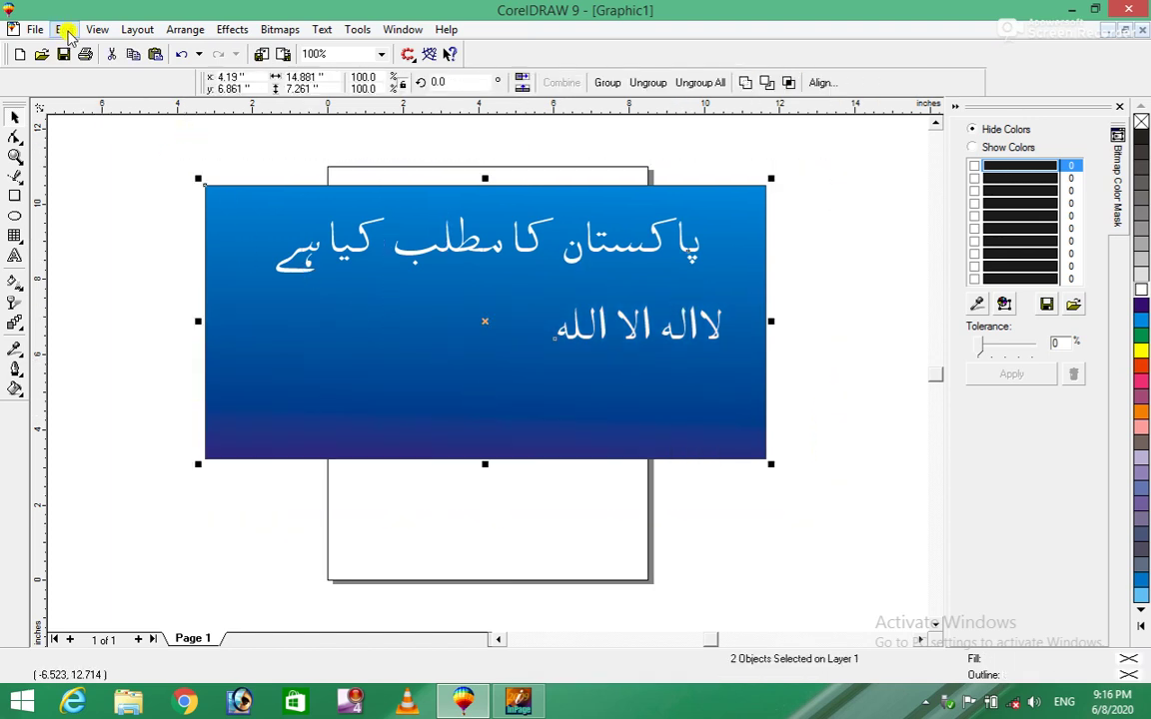
click(64, 29)
click(146, 267)
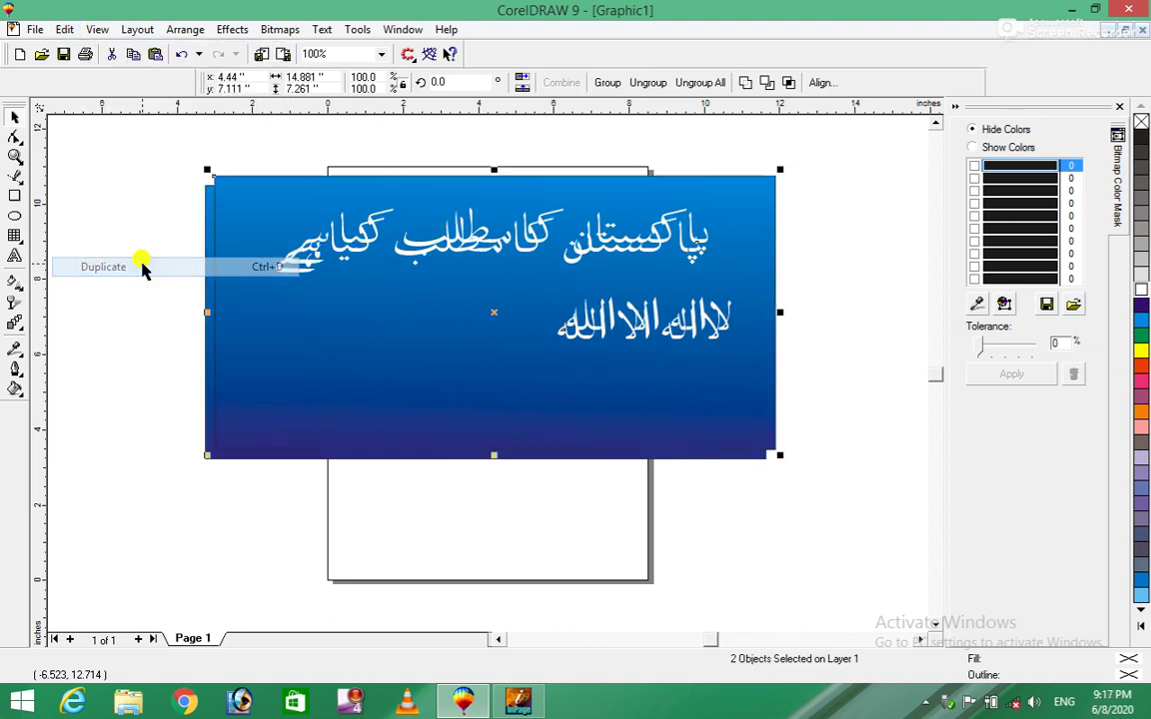
drag(479, 302, 490, 512)
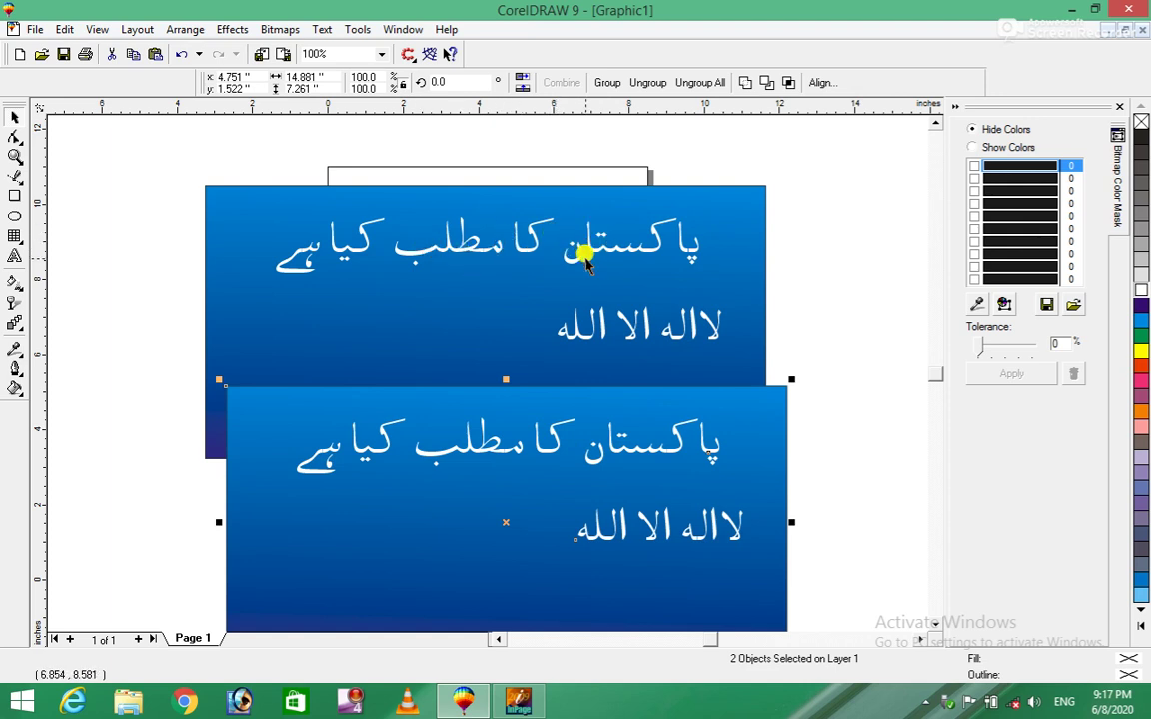
key(Delete)
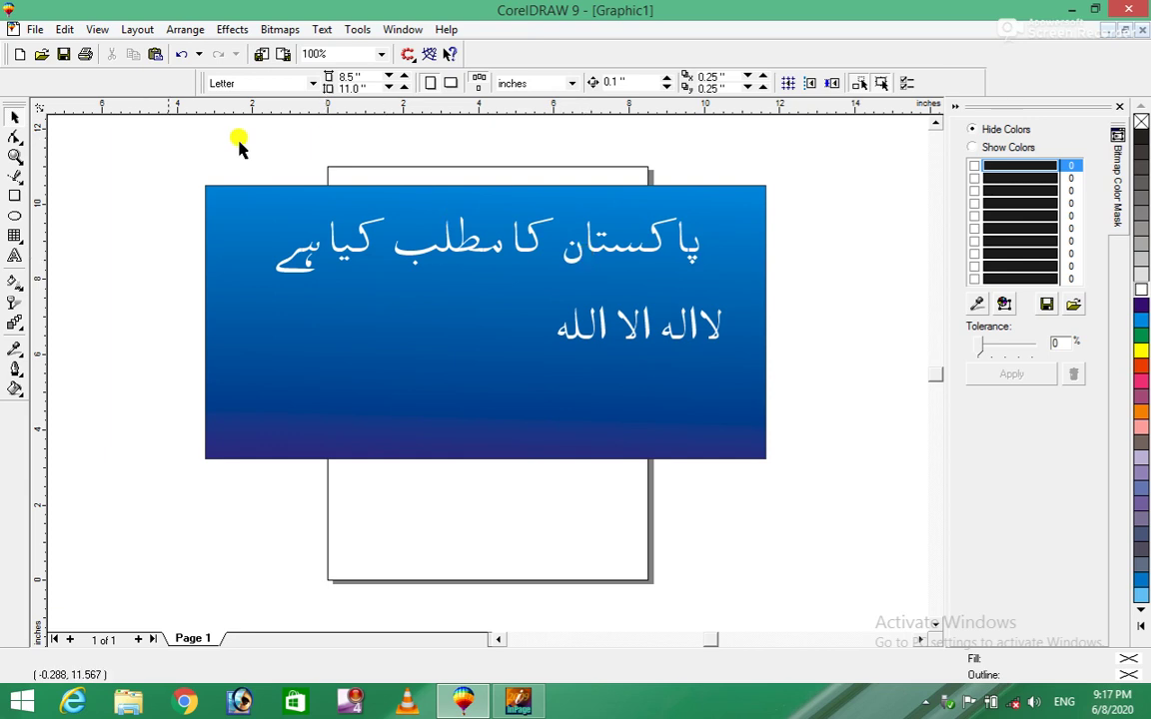
click(62, 28)
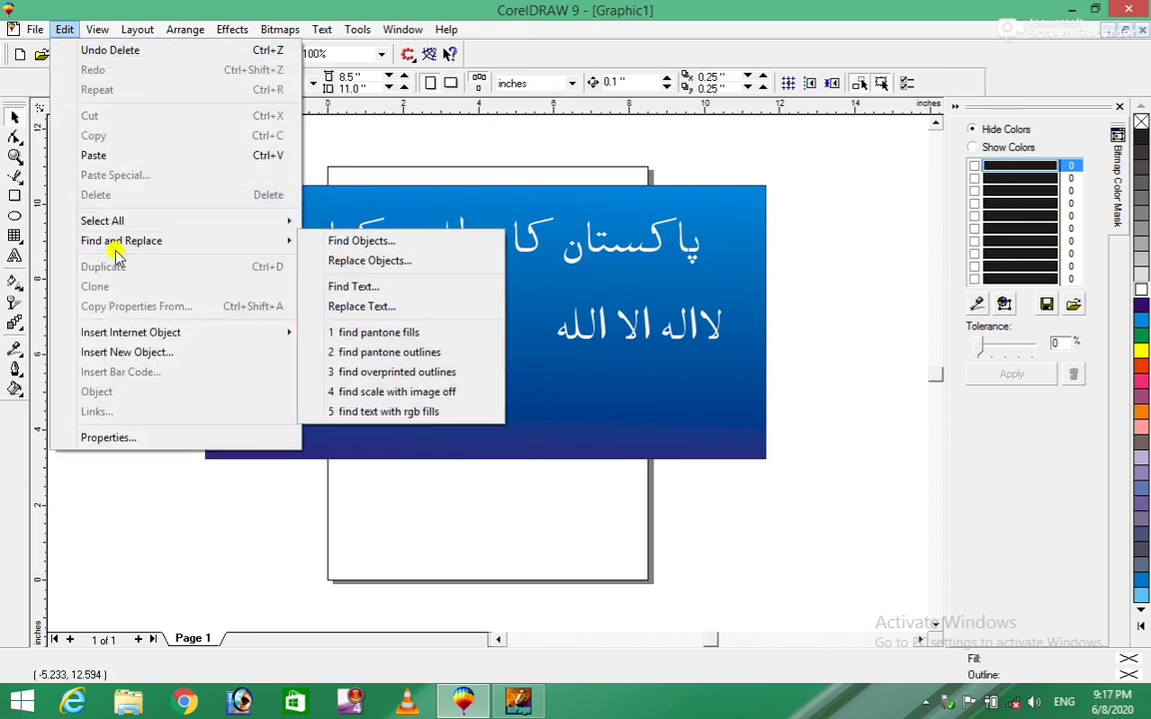
click(406, 316)
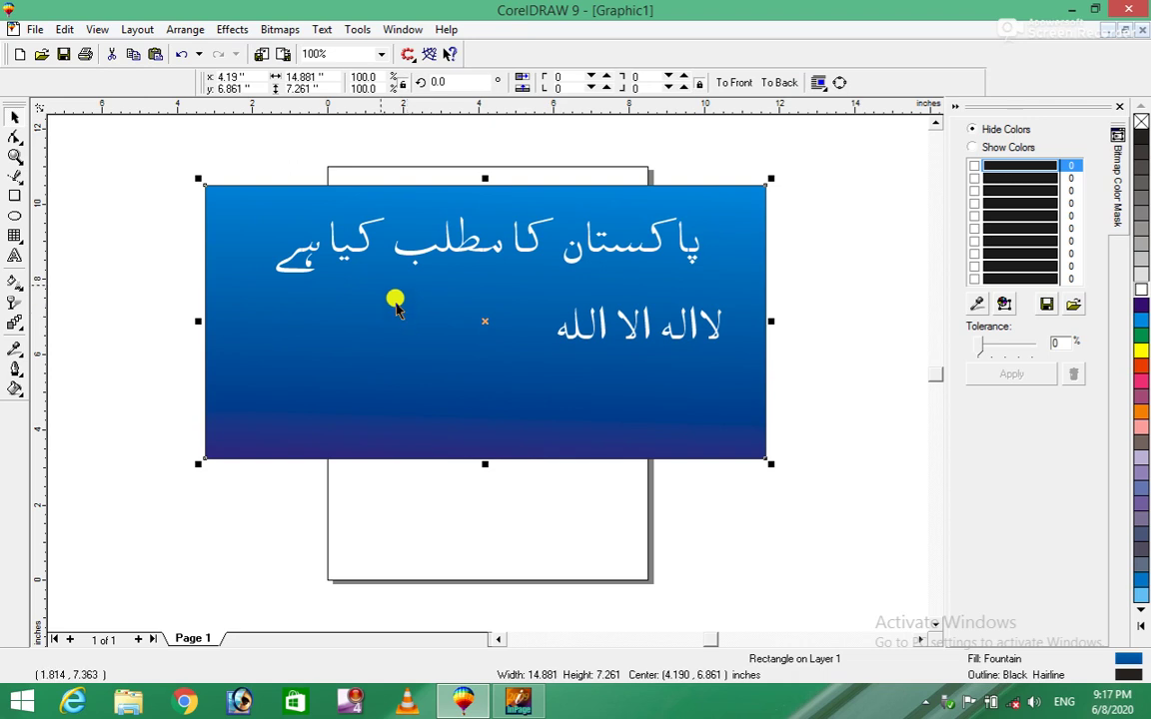
click(64, 31)
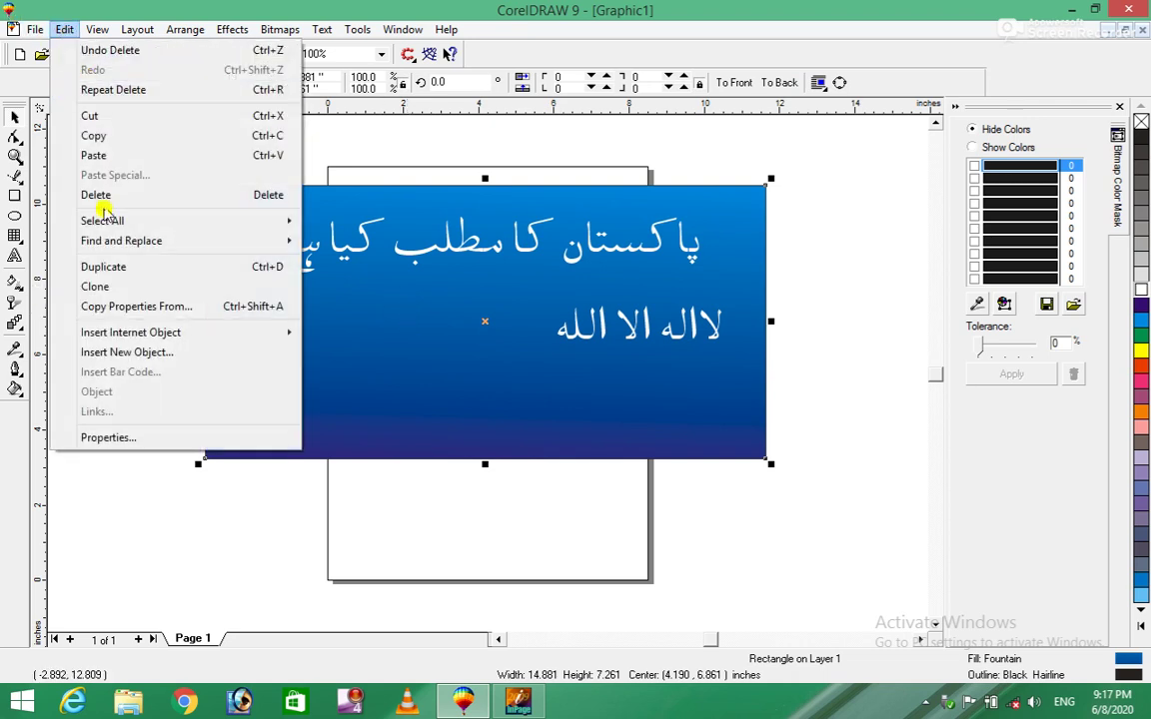
click(90, 287)
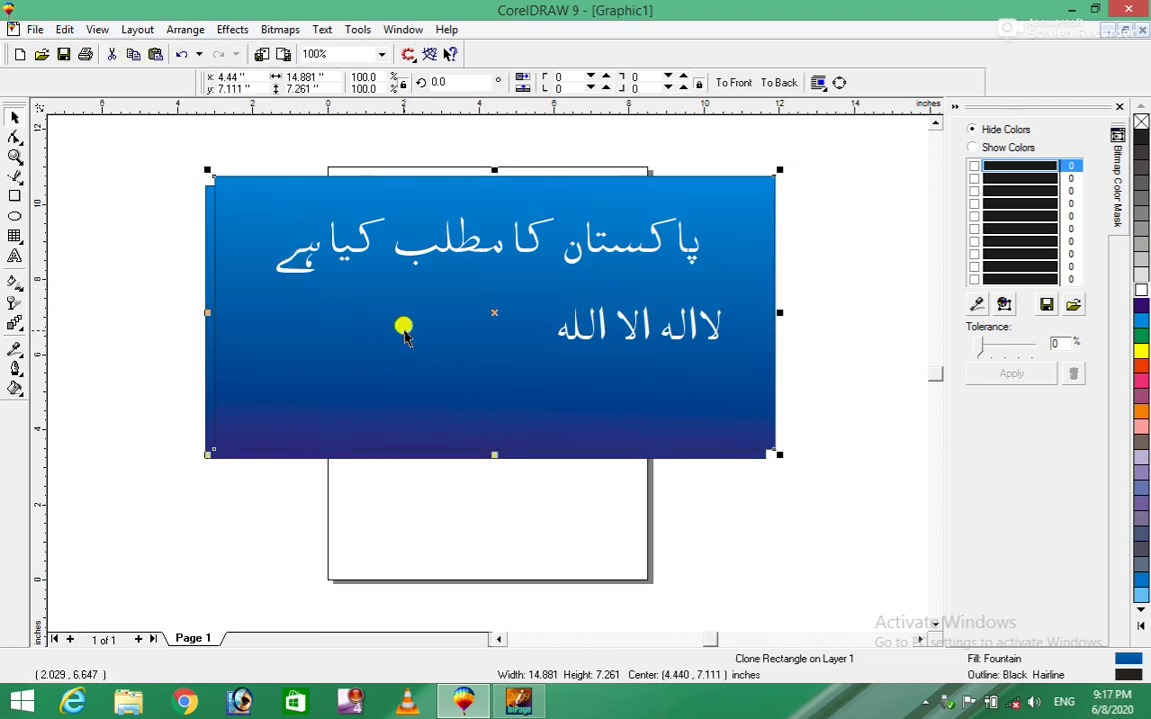
mouse_move(481, 301)
mouse_down()
mouse_move(468, 402)
mouse_move(480, 494)
mouse_up()
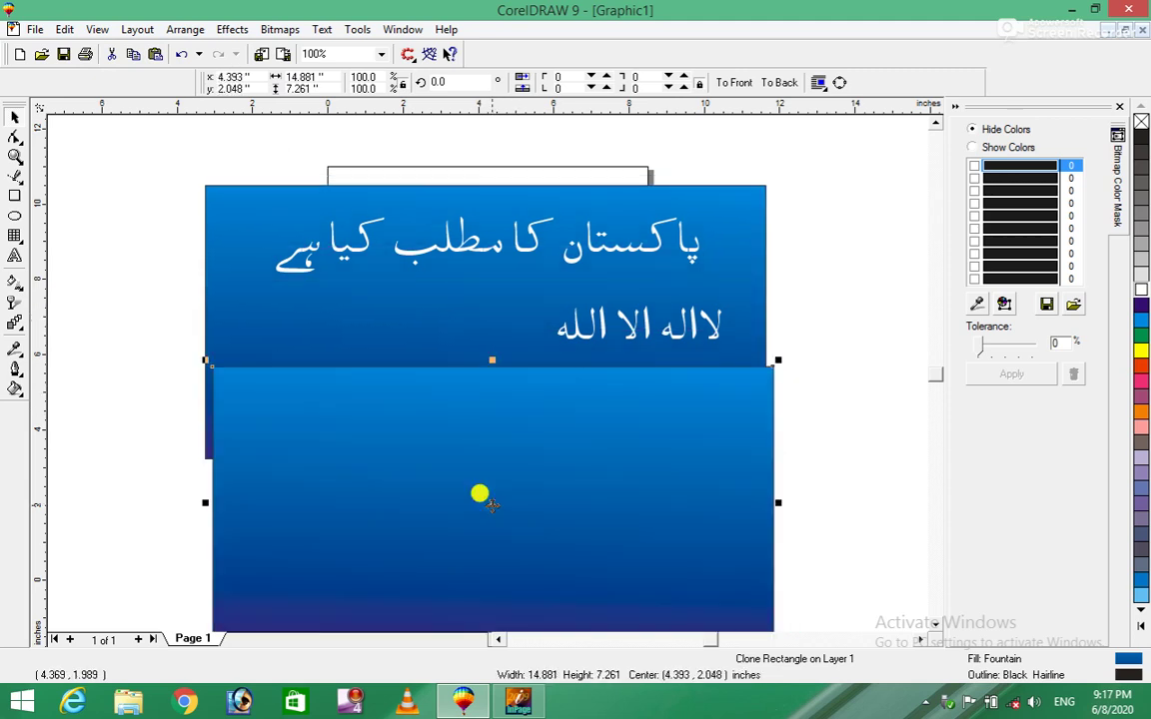
key(Delete)
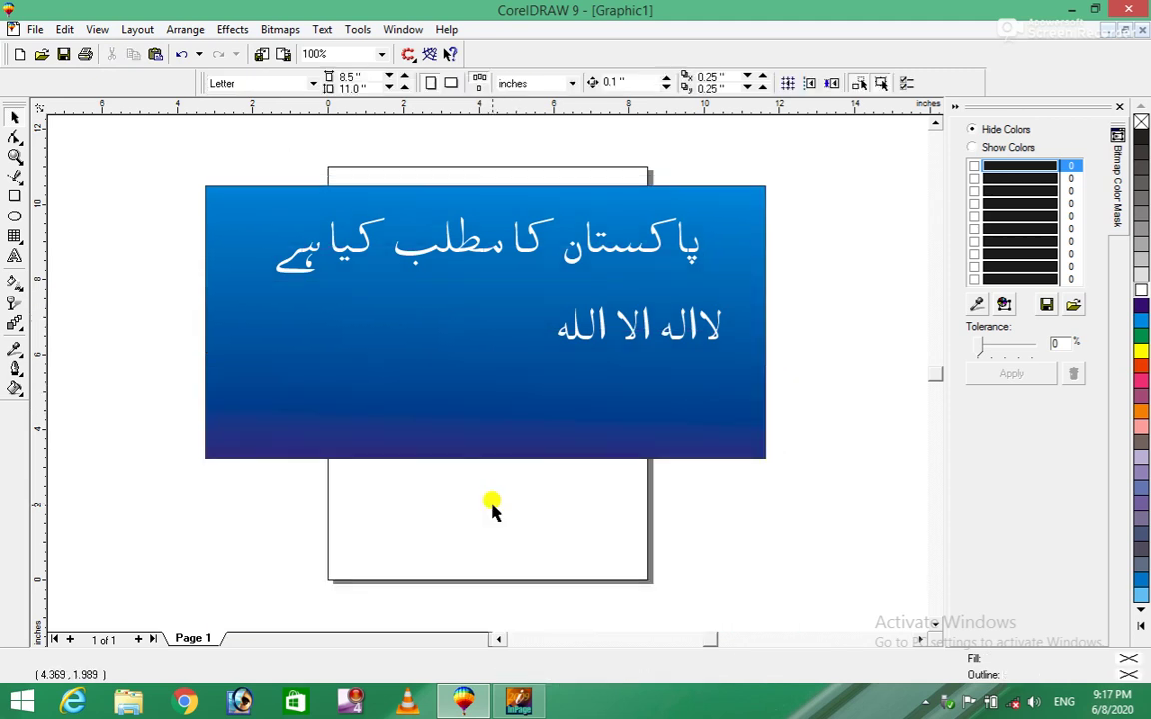
click(63, 29)
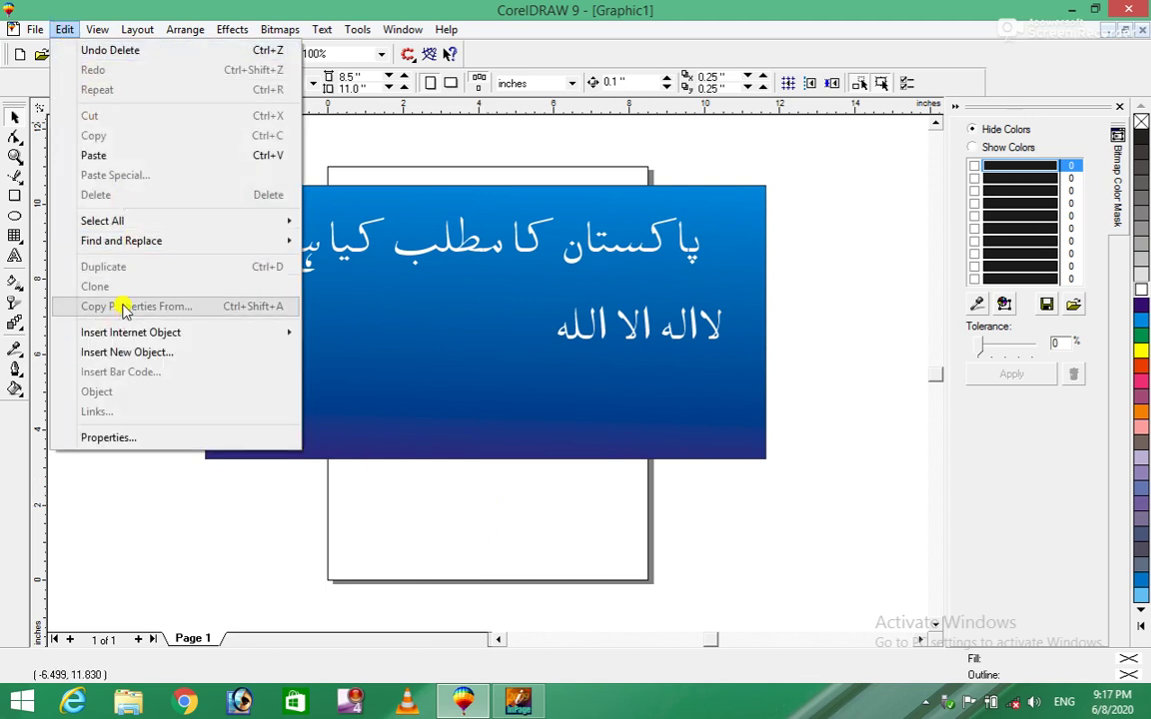
key(ctrl+z)
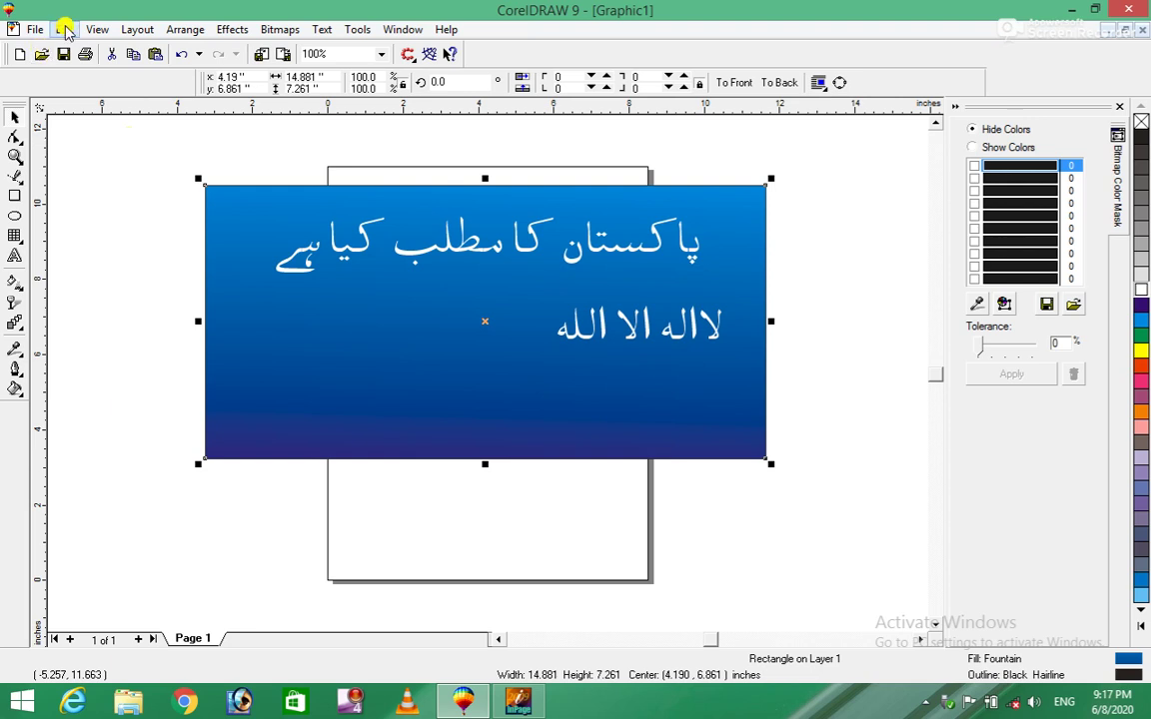
click(65, 30)
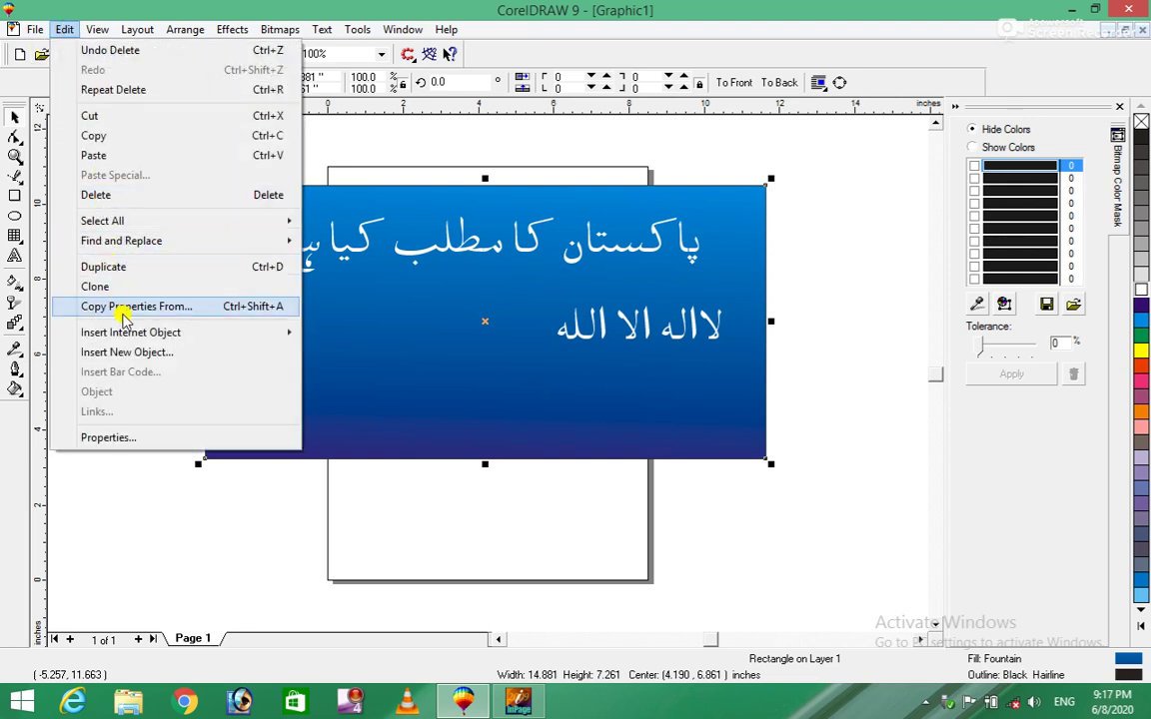
mouse_move(136, 307)
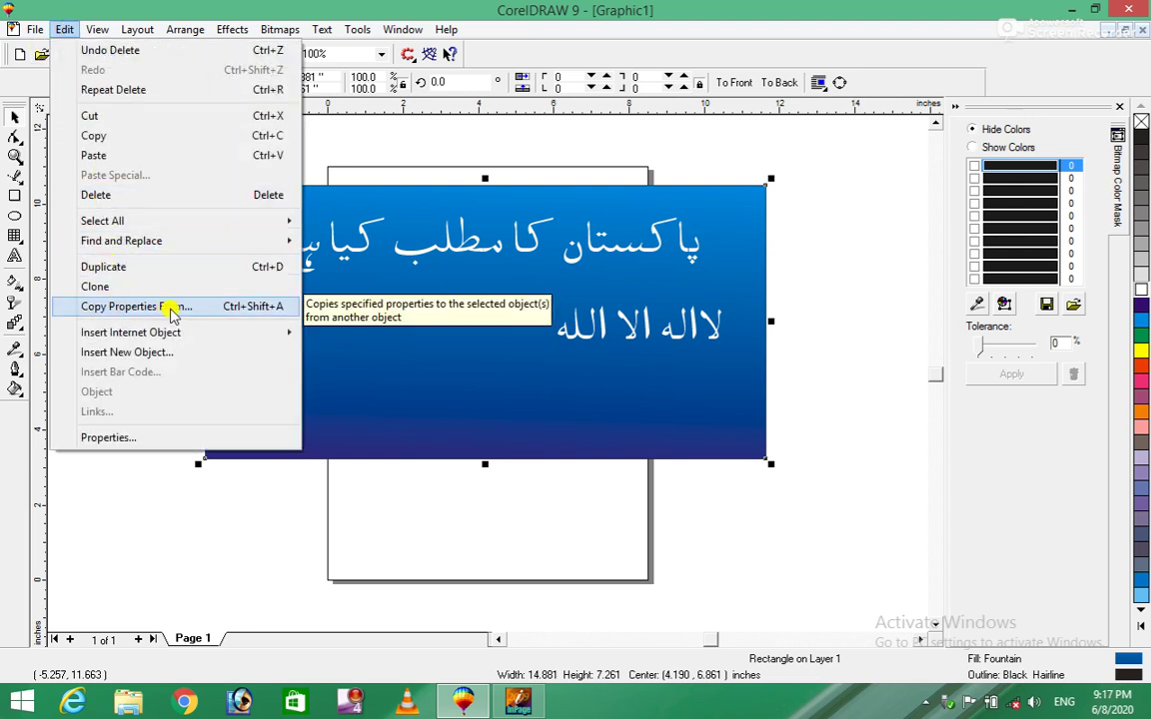
click(175, 312)
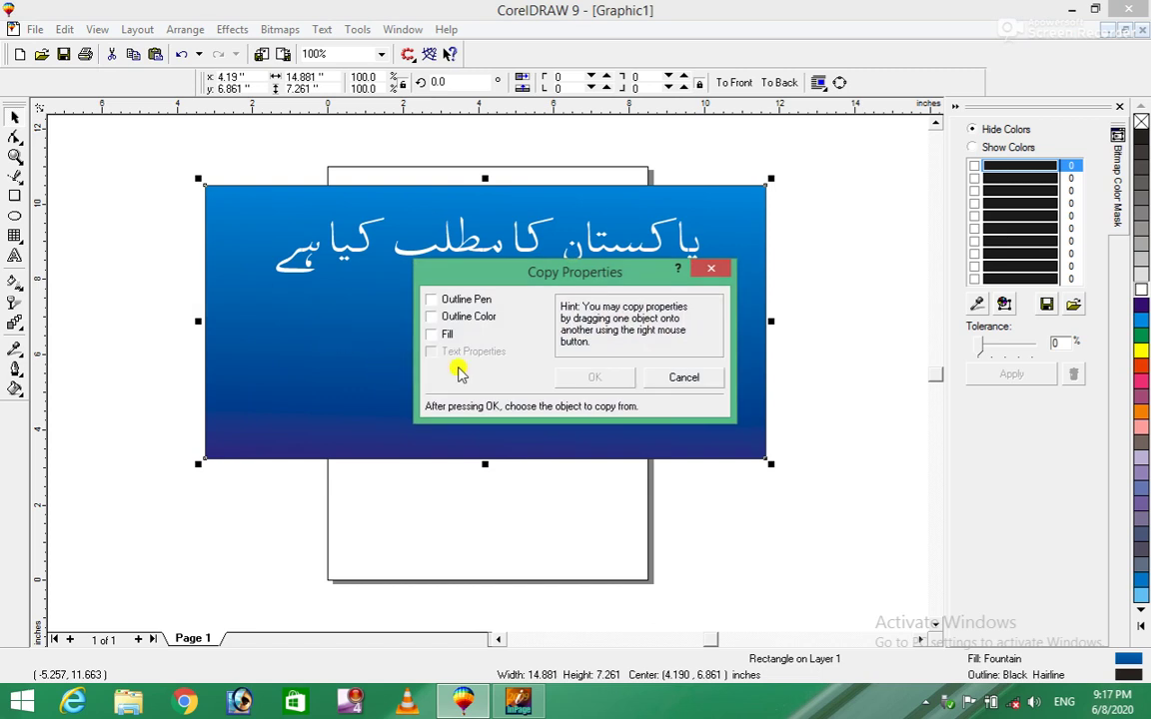
click(432, 316)
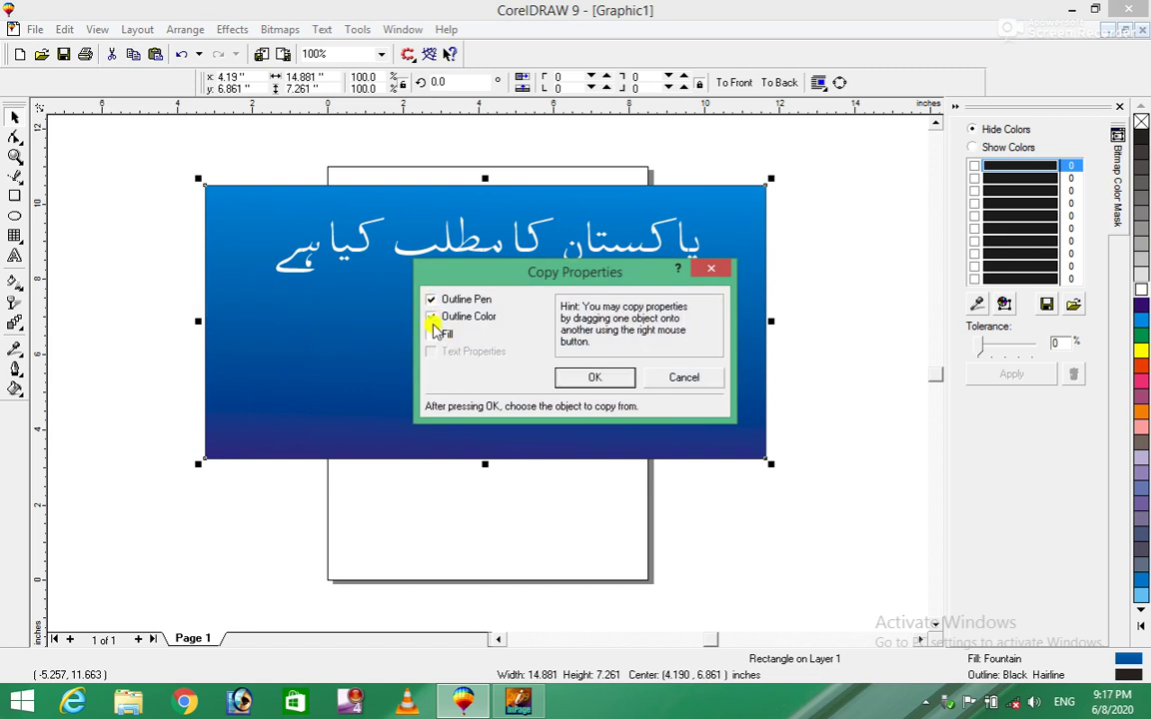
click(435, 334)
click(594, 376)
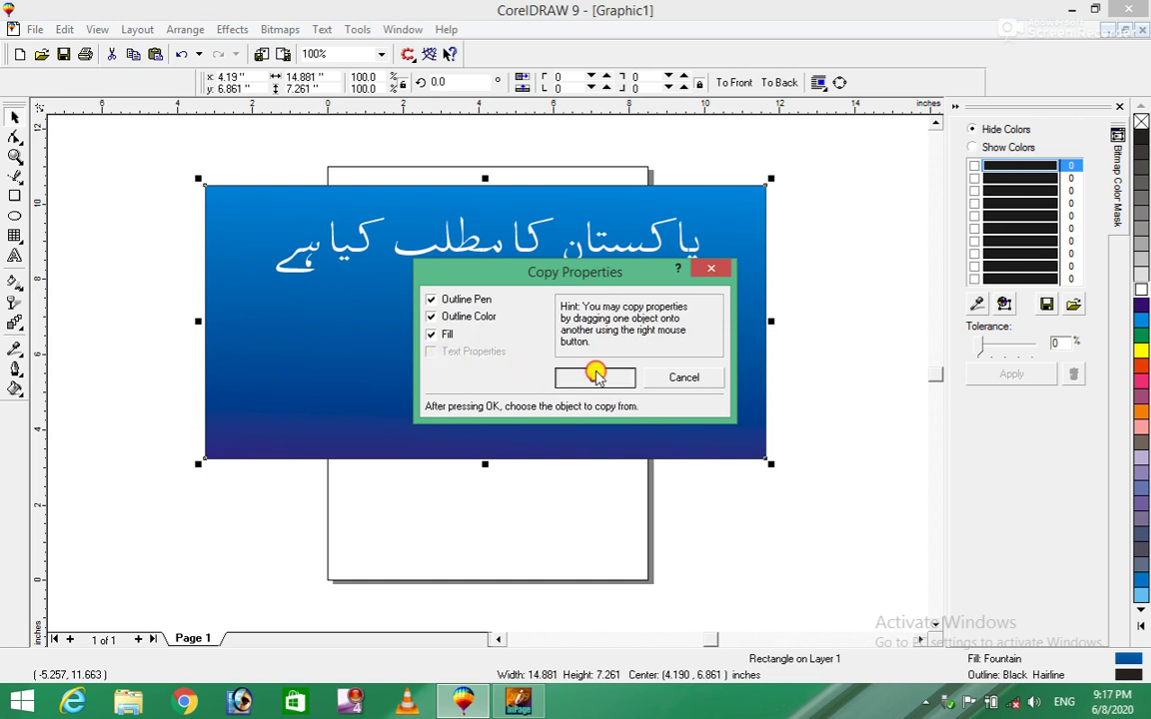
click(357, 334)
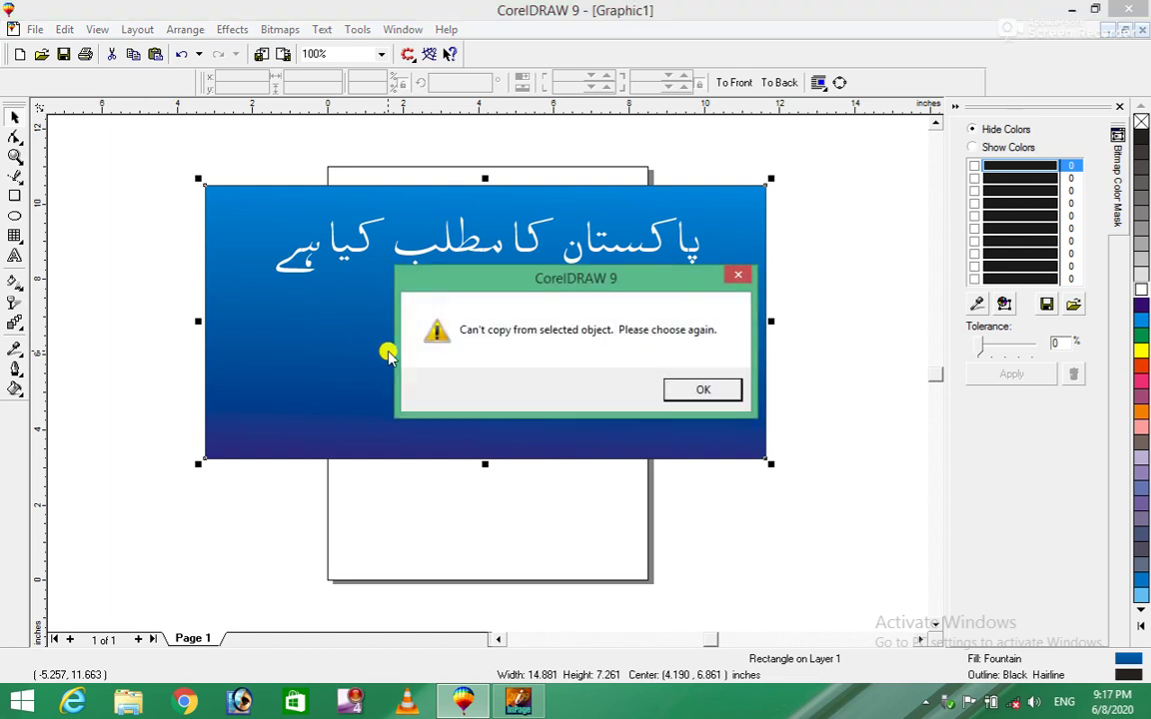
click(685, 398)
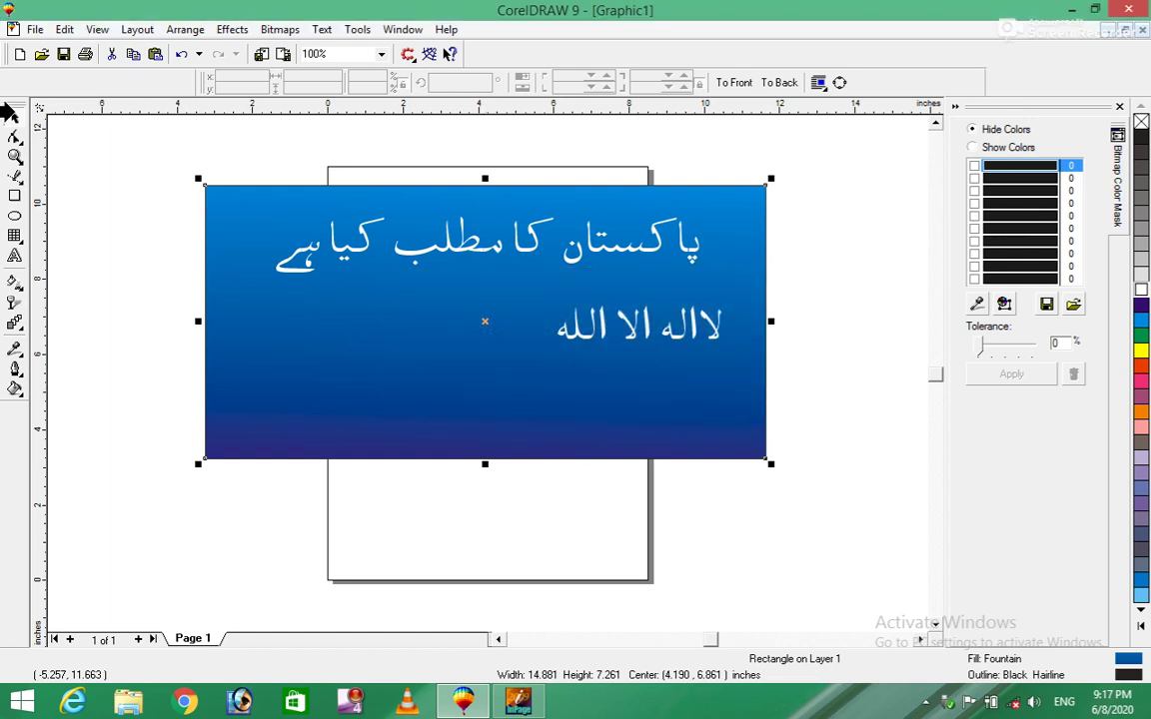
click(177, 170)
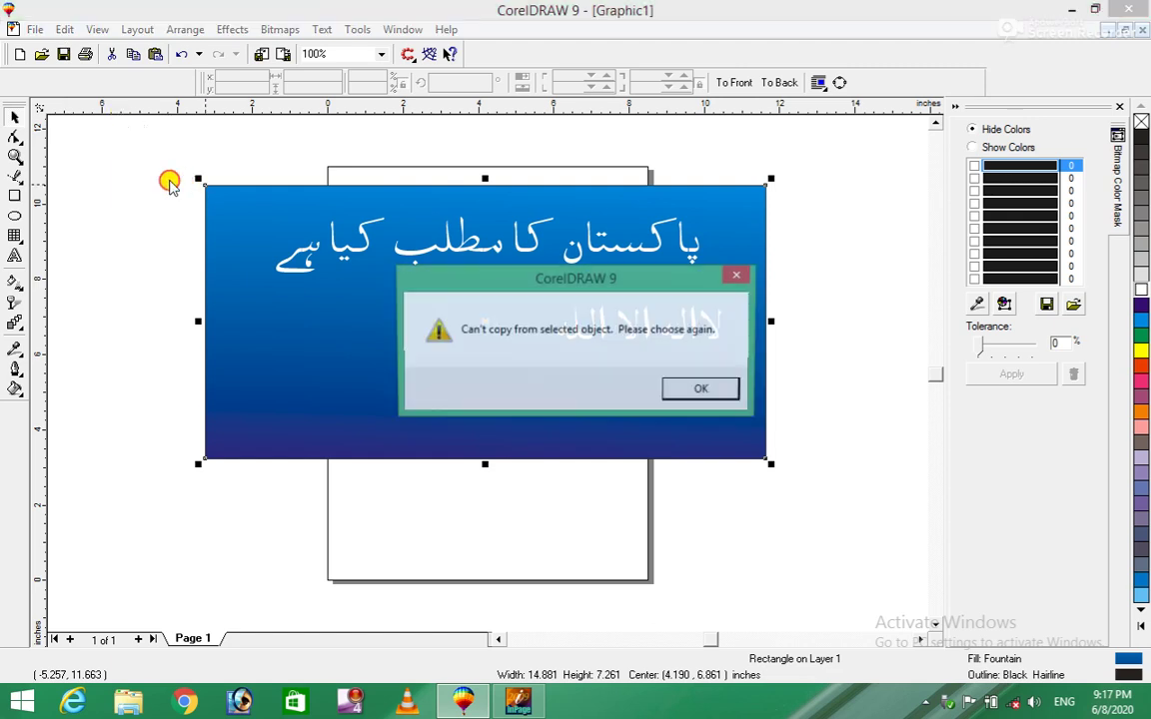
click(689, 395)
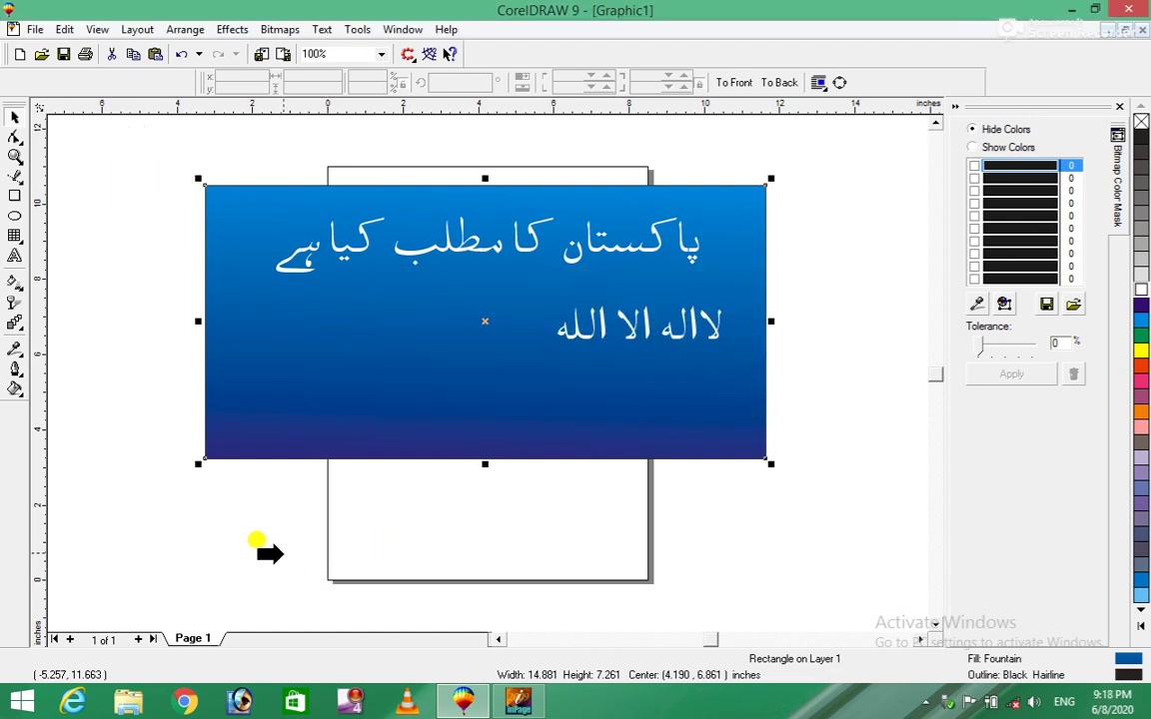
click(258, 529)
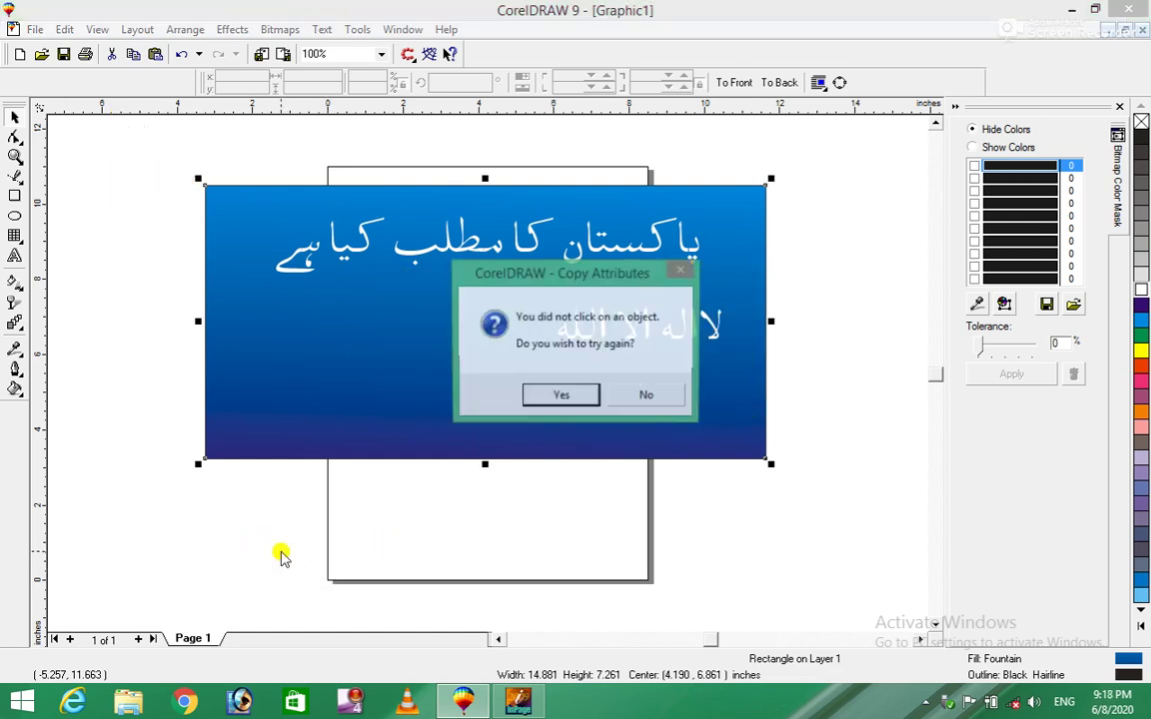
click(560, 397)
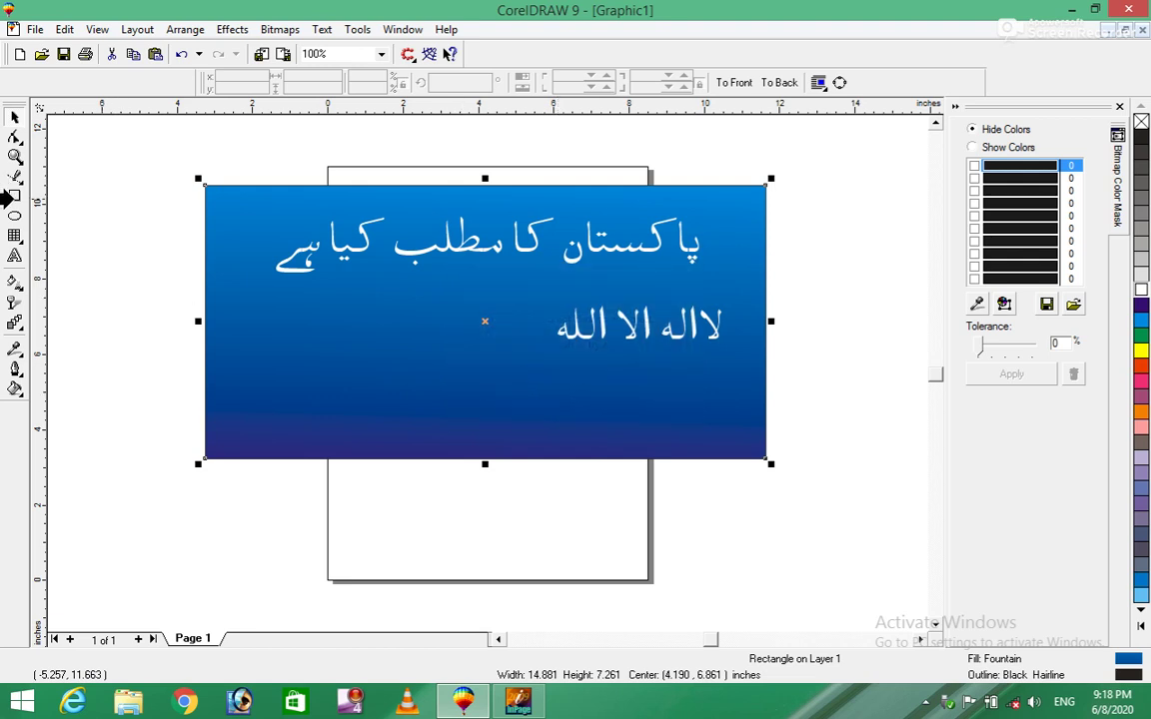
click(283, 439)
click(629, 393)
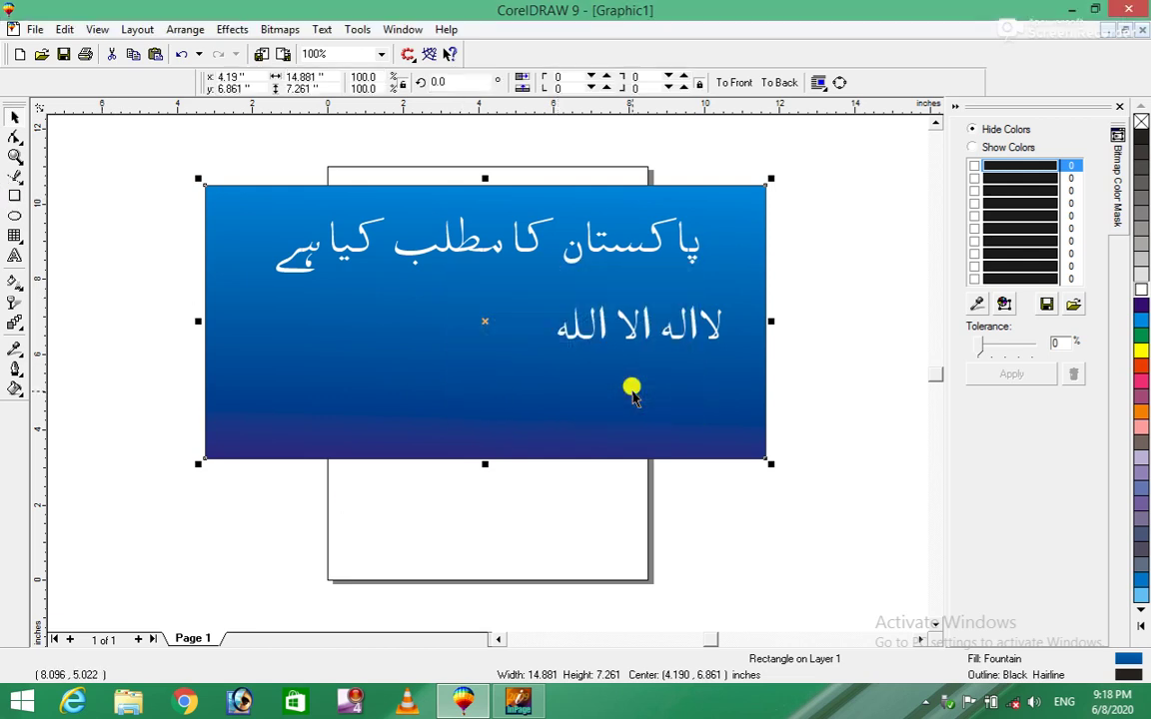
click(64, 29)
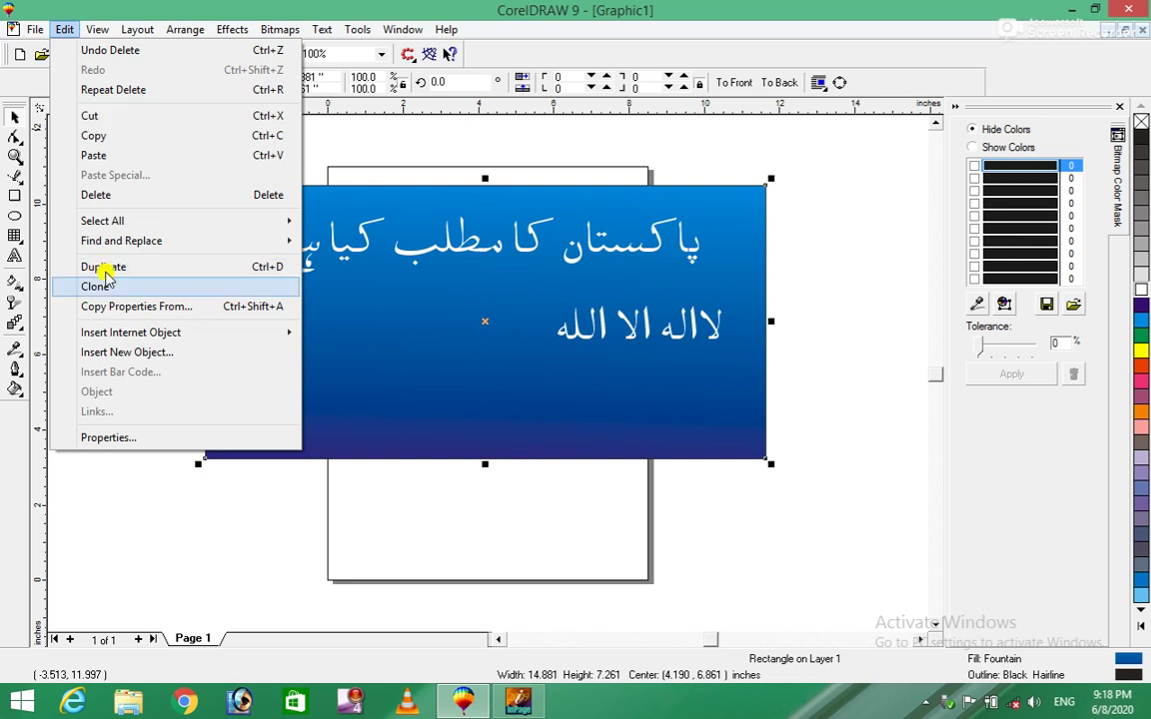
click(123, 307)
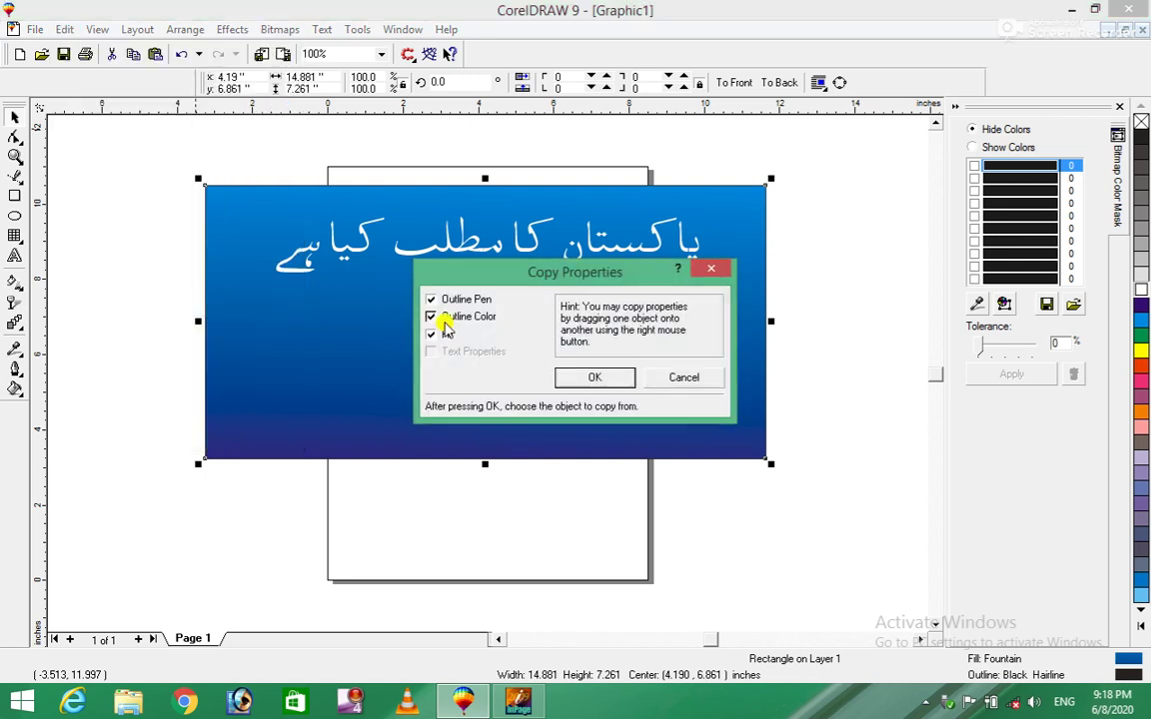
click(431, 302)
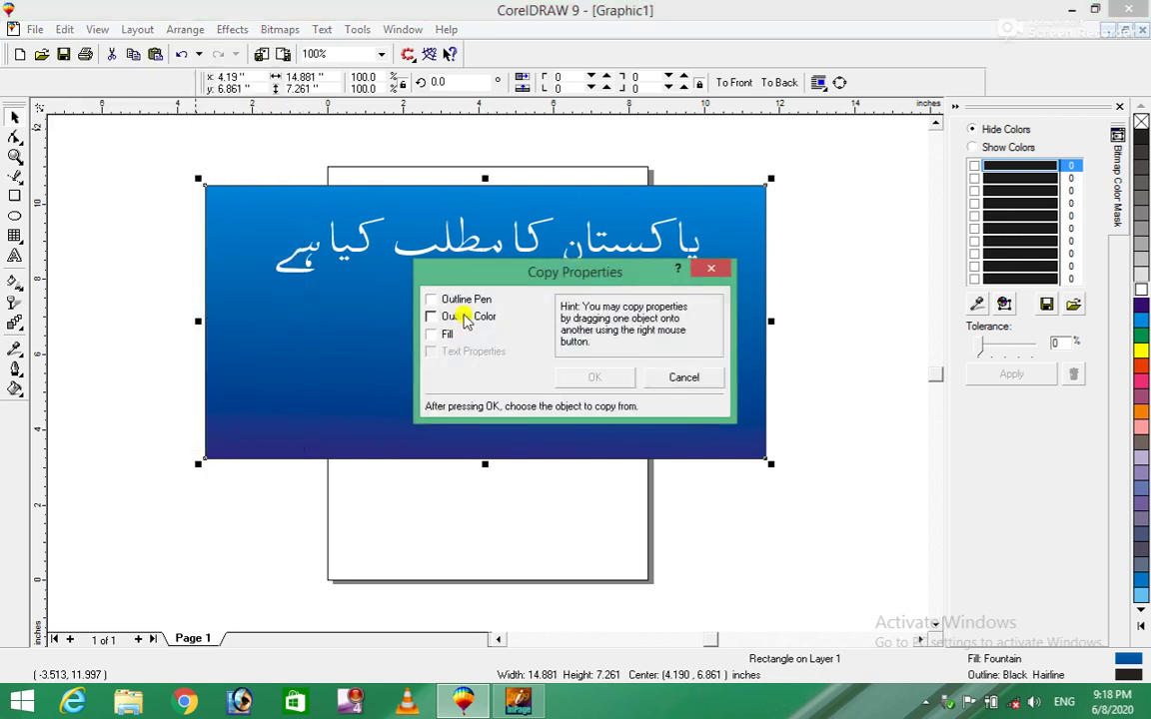
click(679, 378)
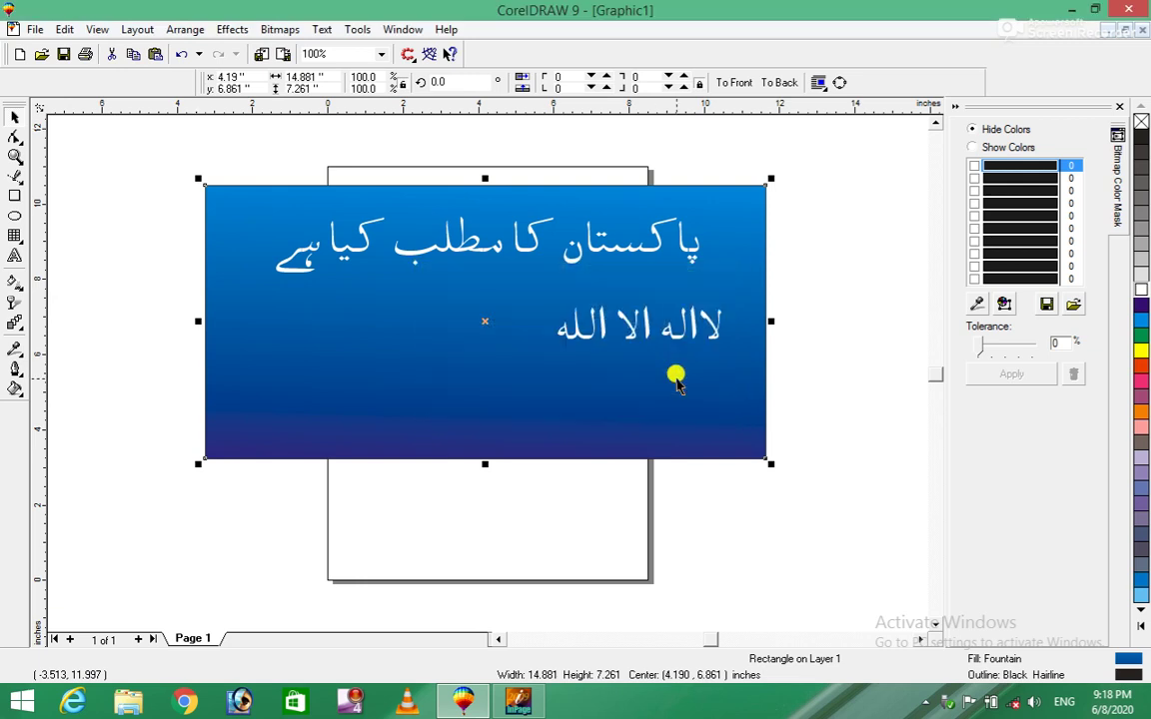
click(833, 250)
click(66, 30)
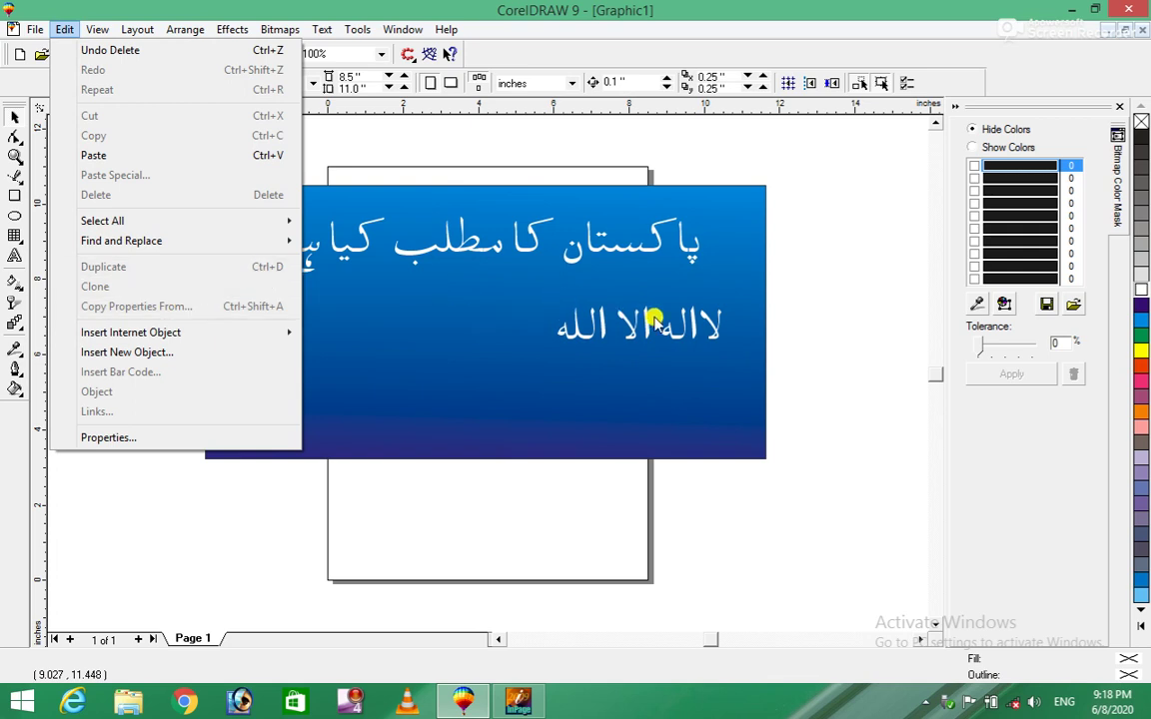
click(814, 333)
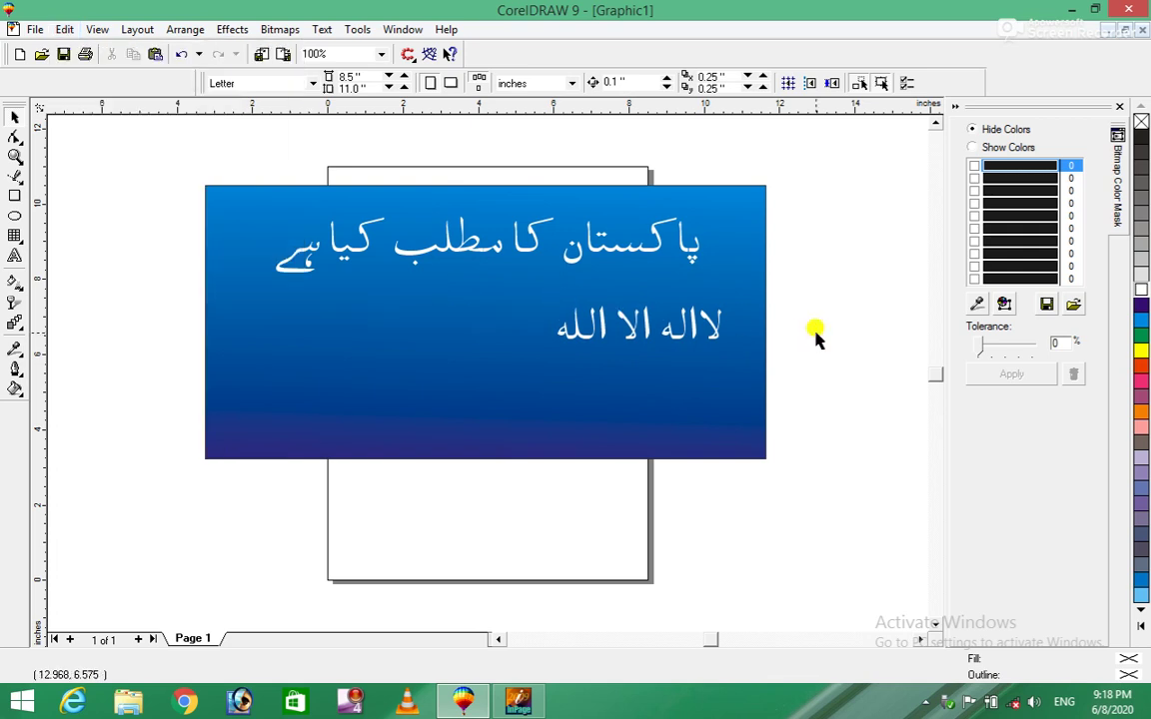